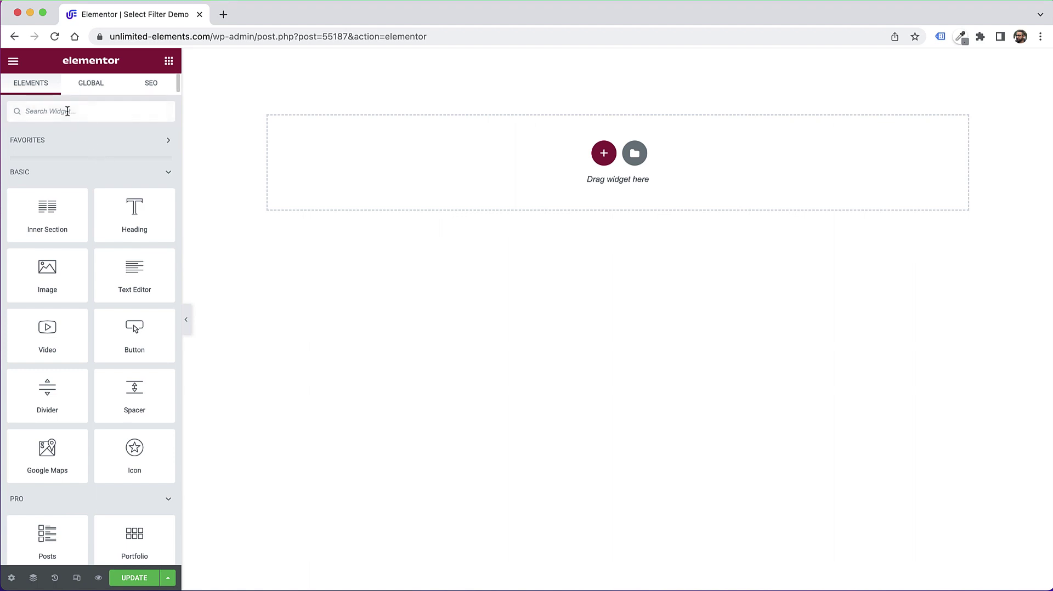
# Find the Post Grid widget with the search "post grid" and add it to the empty section of the page
pyautogui.write('poost')
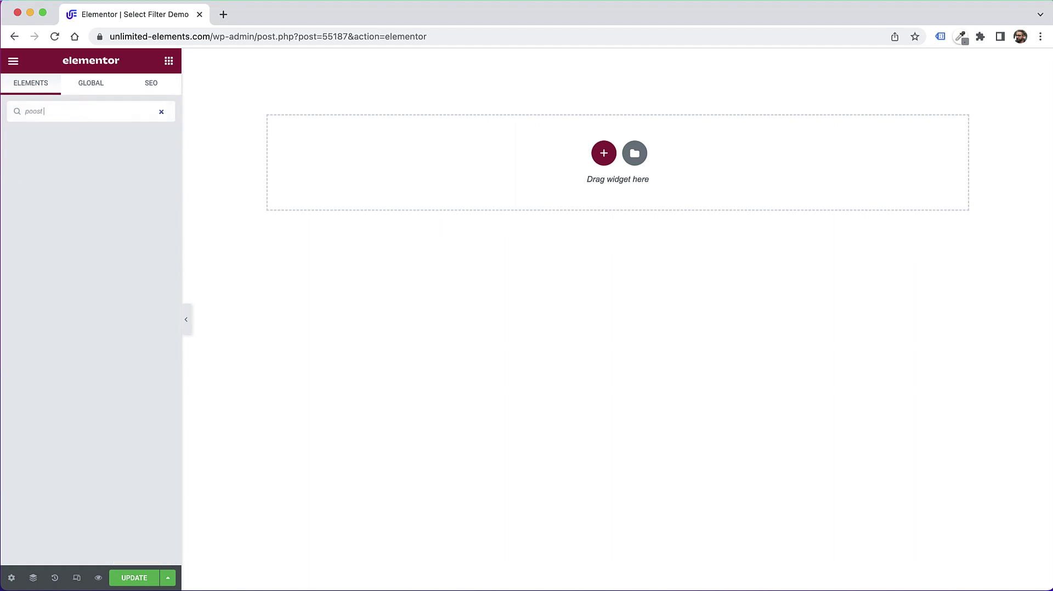
pyautogui.press('BackSpace')
pyautogui.press('BackSpace')
pyautogui.write('st')
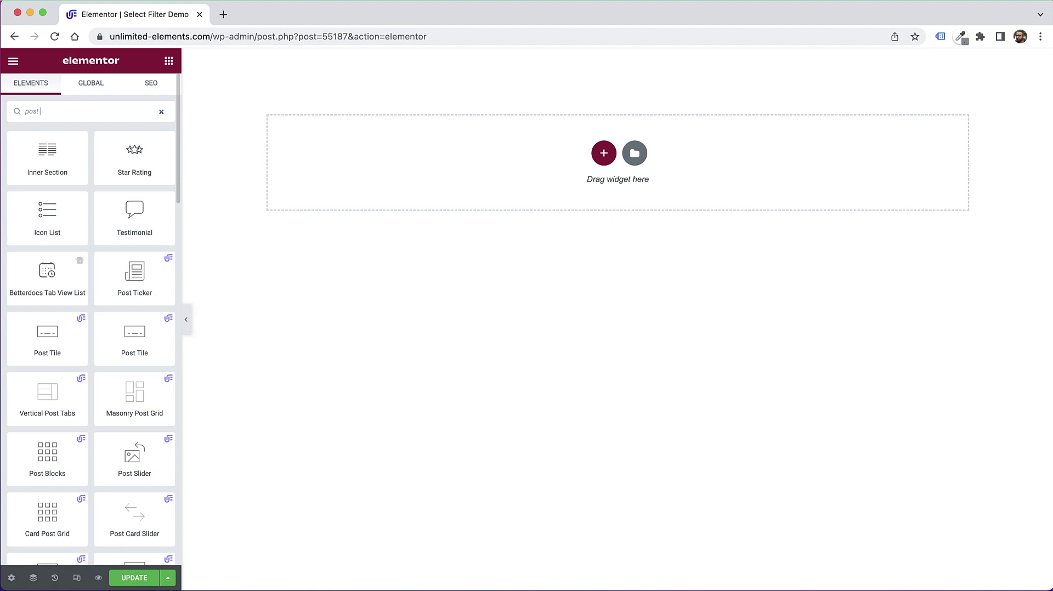
pyautogui.write(' grid')
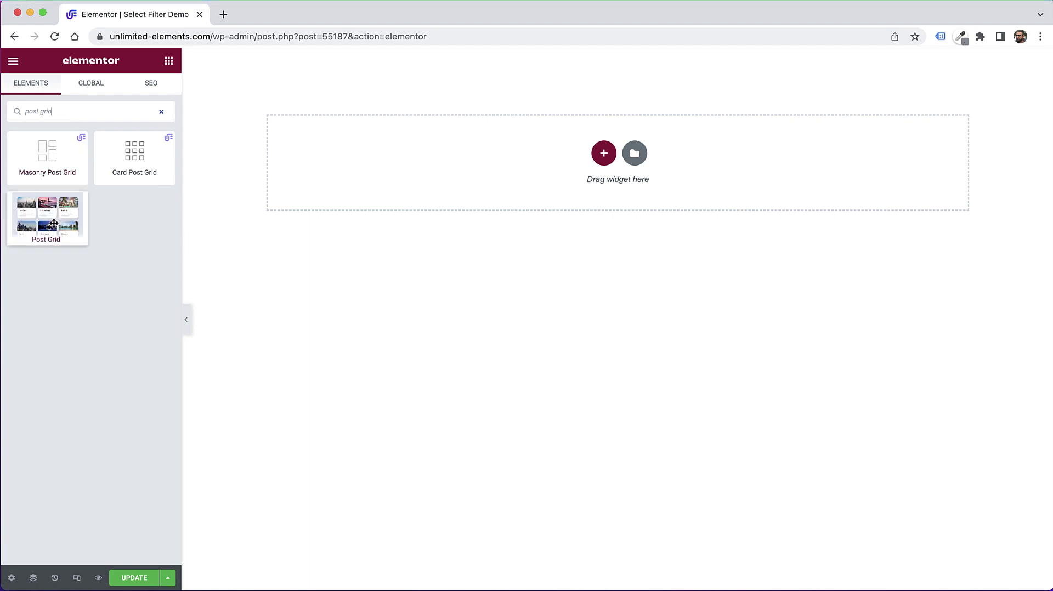
pyautogui.moveTo(47, 216); pyautogui.dragTo(621, 150)
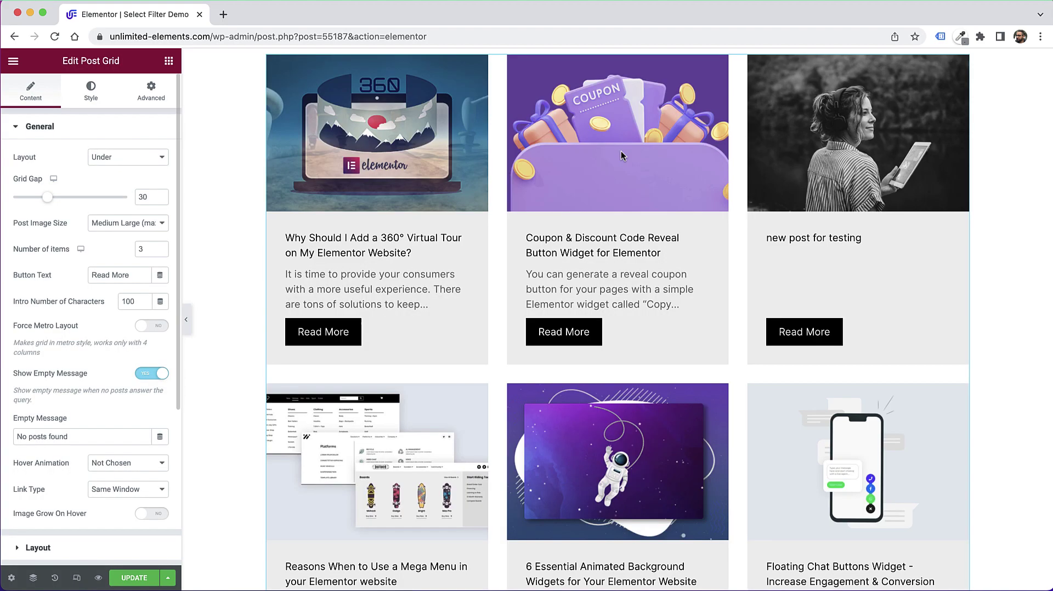
# Limit the post grid's query to the terms Desserts and Cocktails under Include By Terms
pyautogui.click(64, 129)
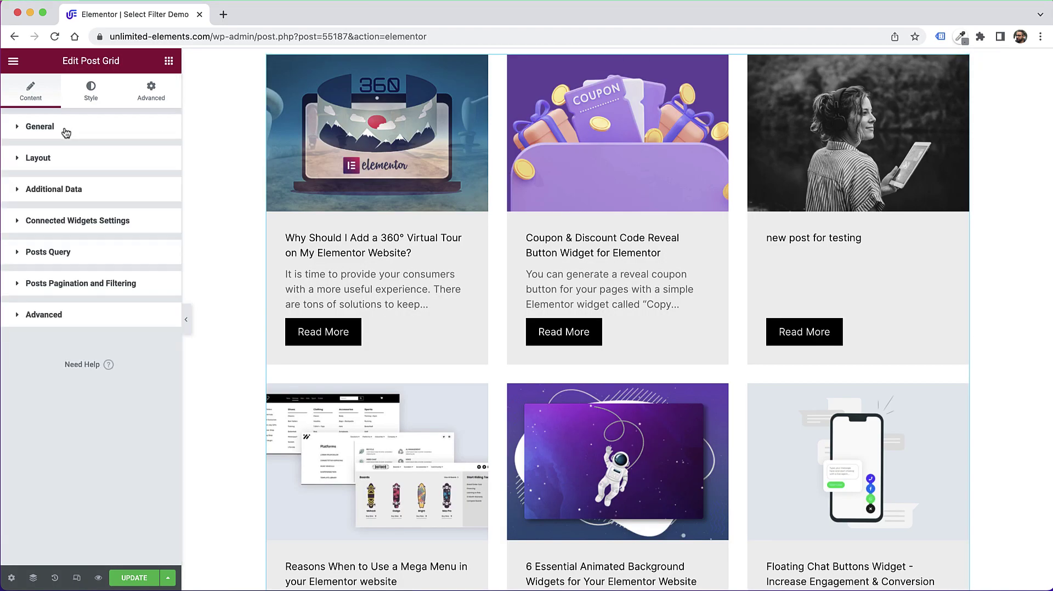
pyautogui.click(51, 254)
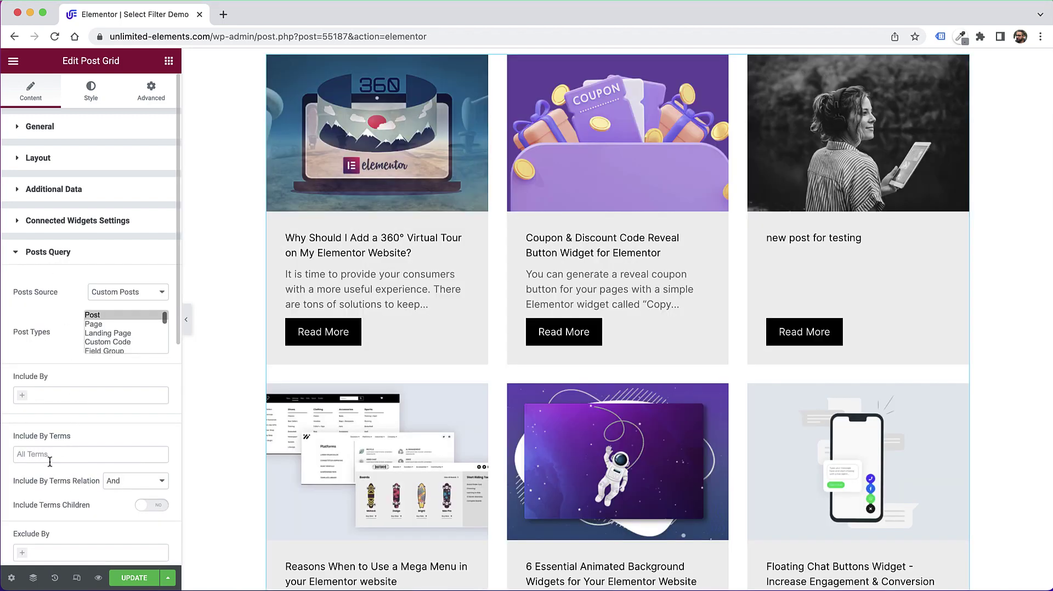
pyautogui.click(52, 457)
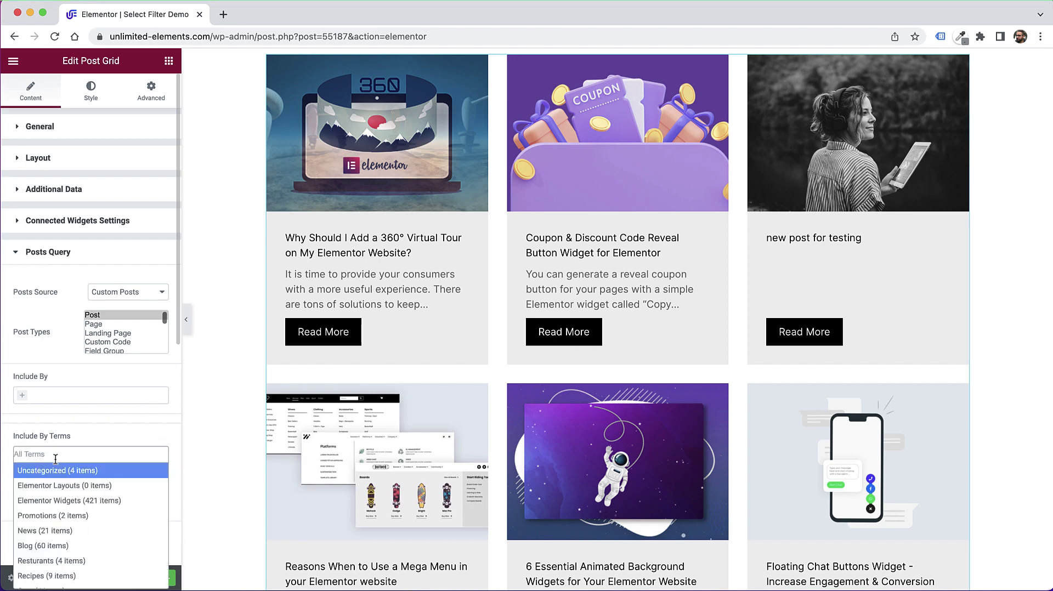
pyautogui.write('des')
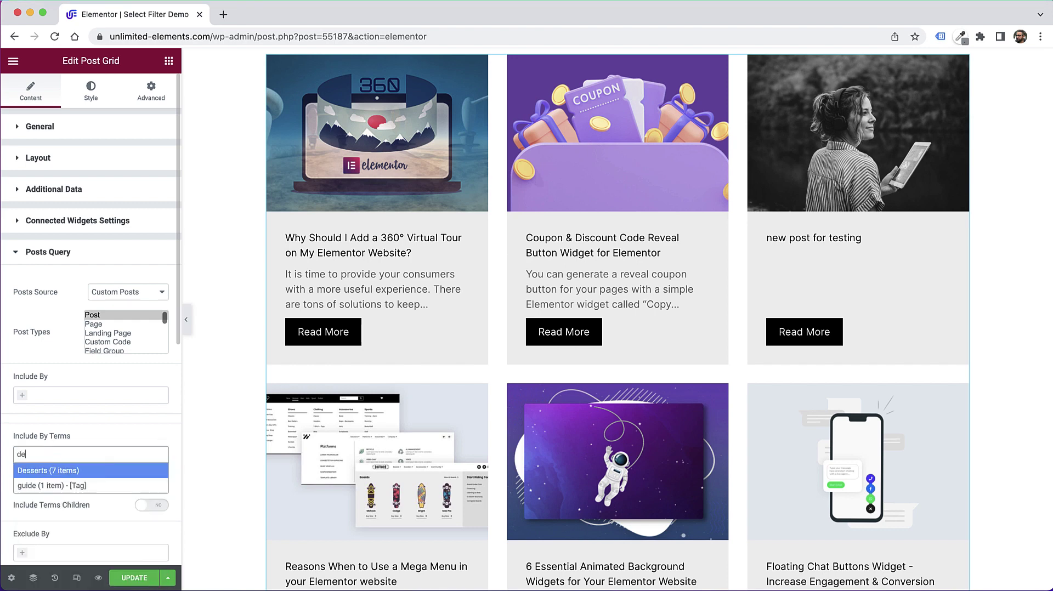
pyautogui.click(38, 469)
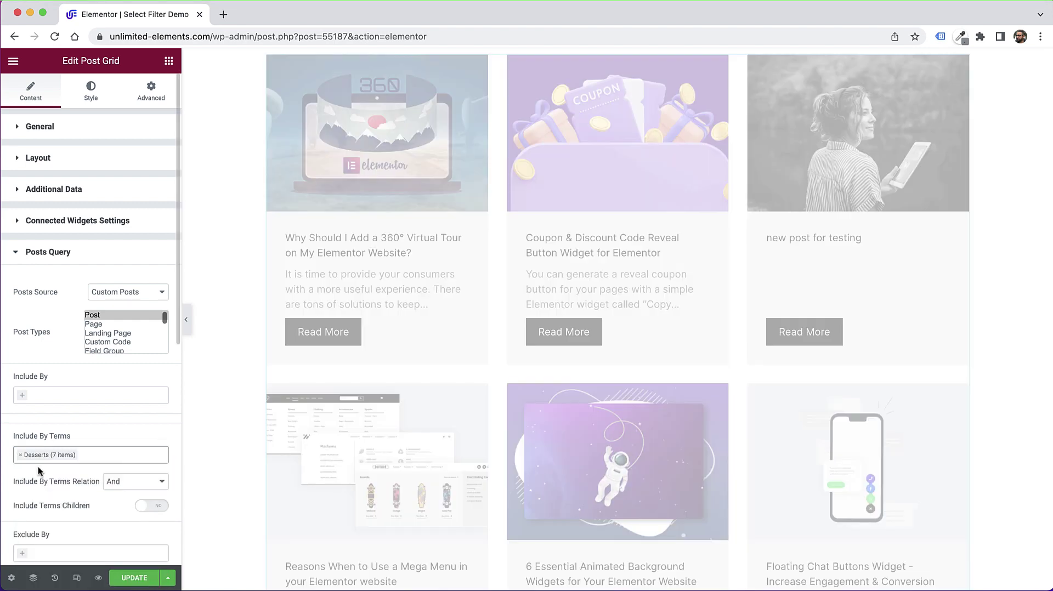
pyautogui.click(103, 457)
pyautogui.write('c')
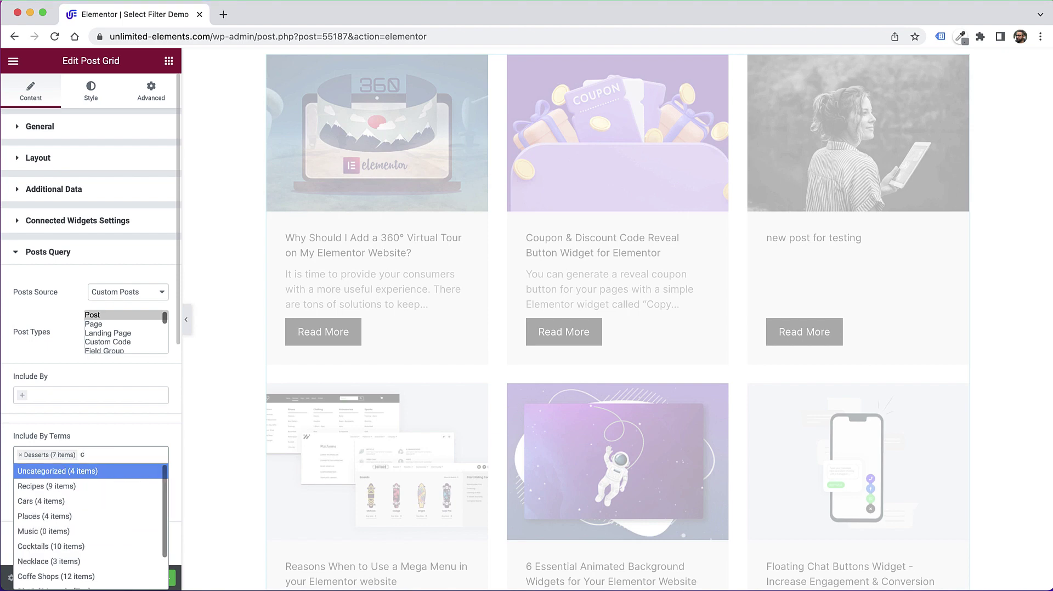
pyautogui.write('ock')
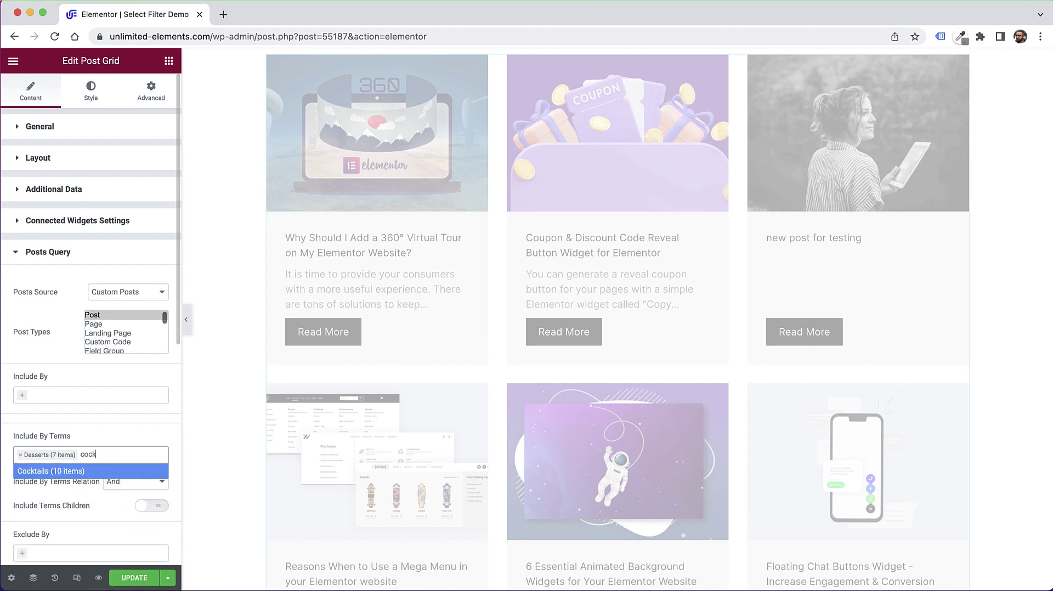
pyautogui.click(76, 471)
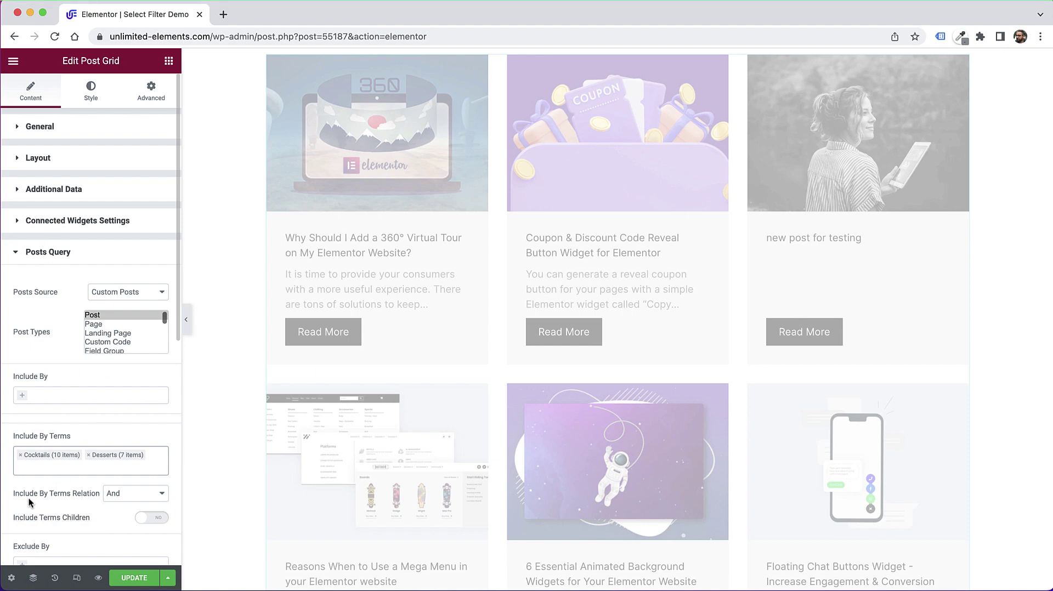
# Set the Include By Terms Relation of the posts query to Or
pyautogui.click(123, 494)
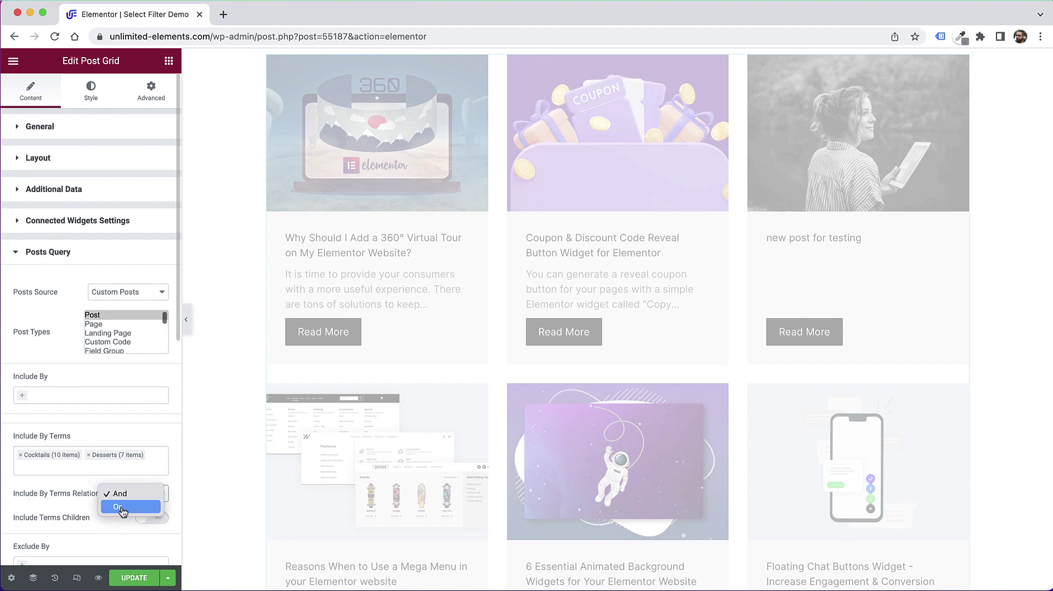
pyautogui.click(123, 507)
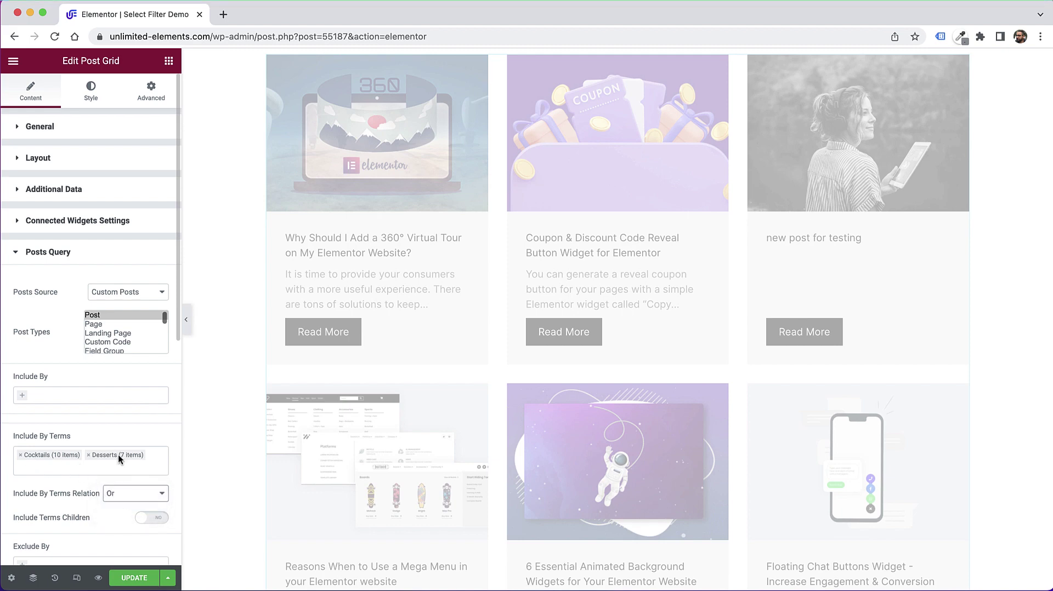
pyautogui.click(130, 493)
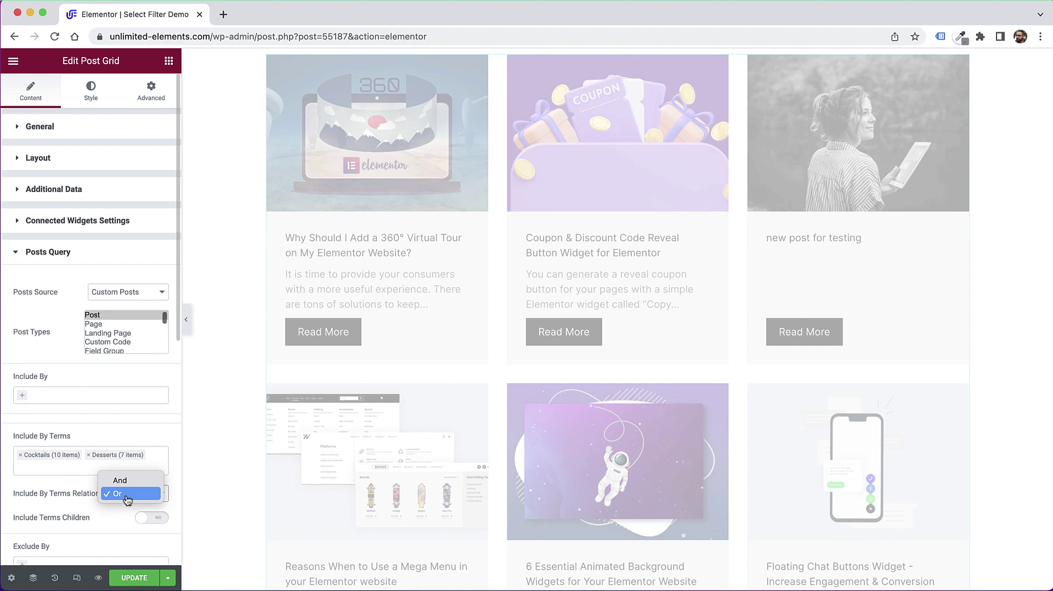
pyautogui.click(122, 493)
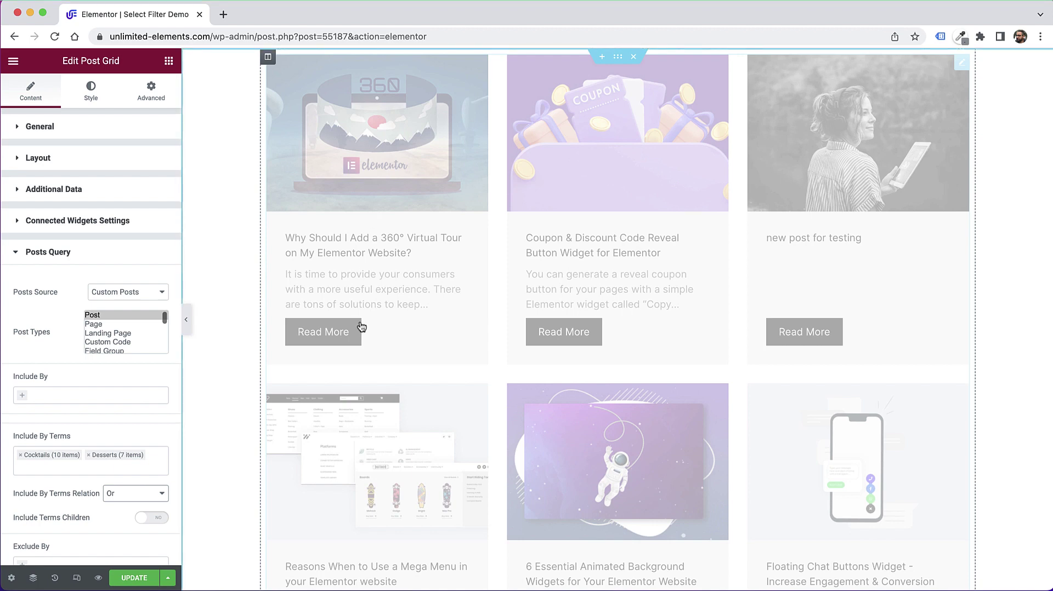
# Enable post filtering for the post grid in its pagination and filtering settings
pyautogui.click(47, 256)
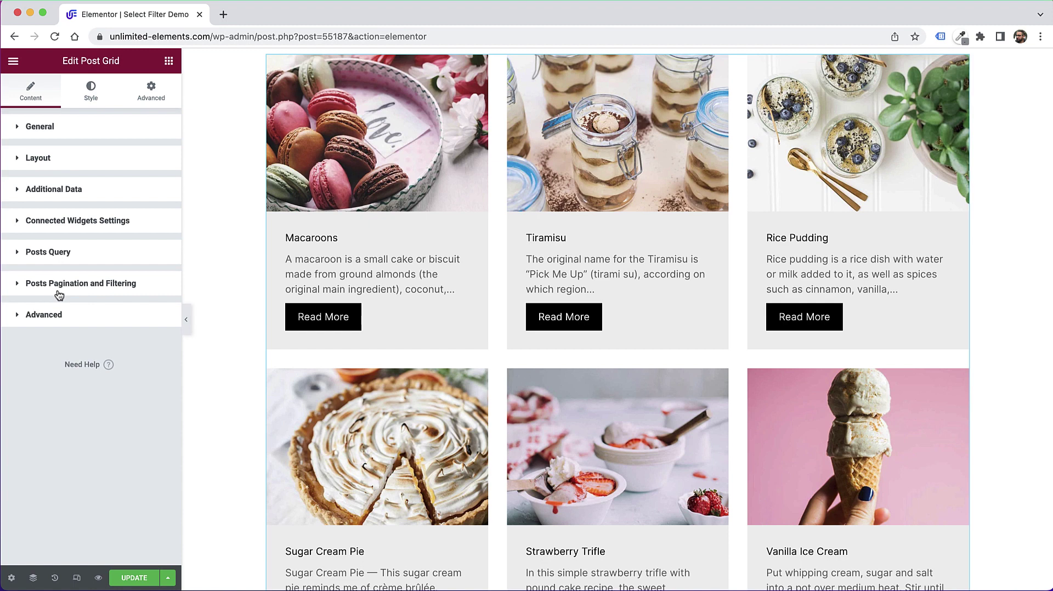
pyautogui.click(52, 290)
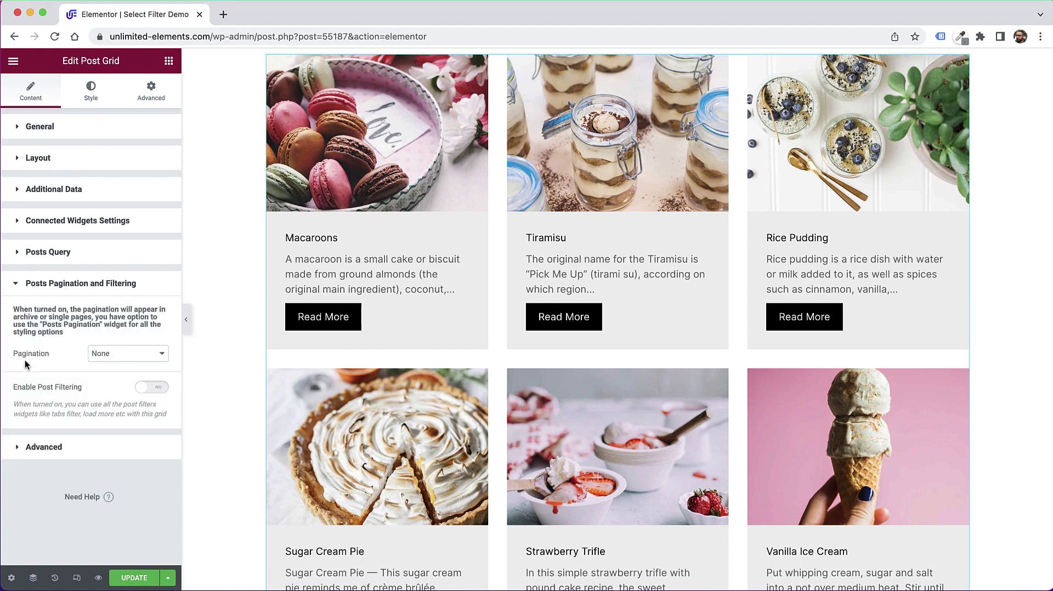
pyautogui.click(149, 389)
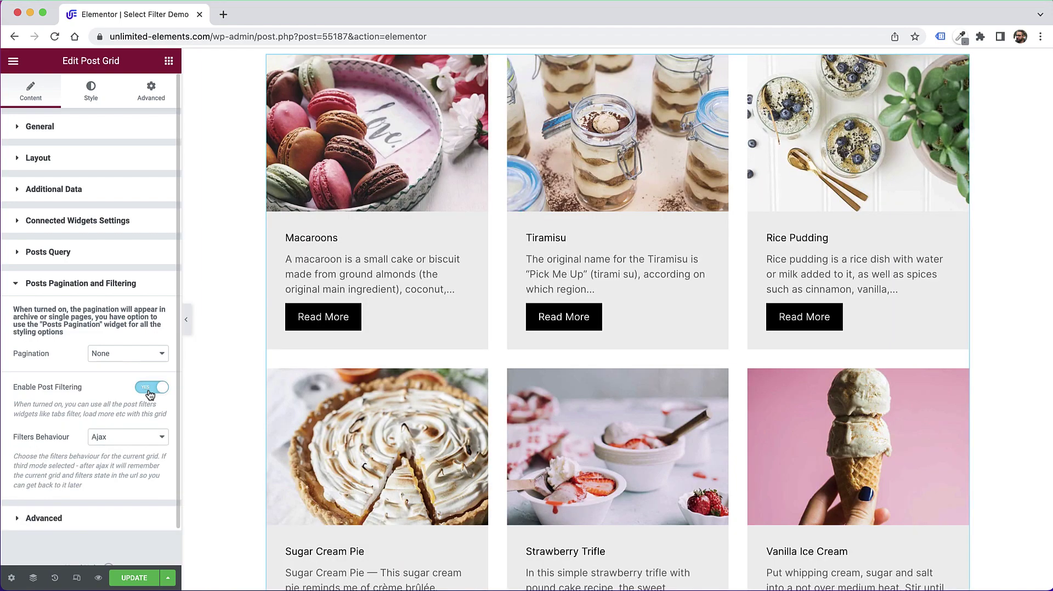
# Search the widgets for "select" and place the Select Dropdown Filter above the post grid
pyautogui.click(170, 61)
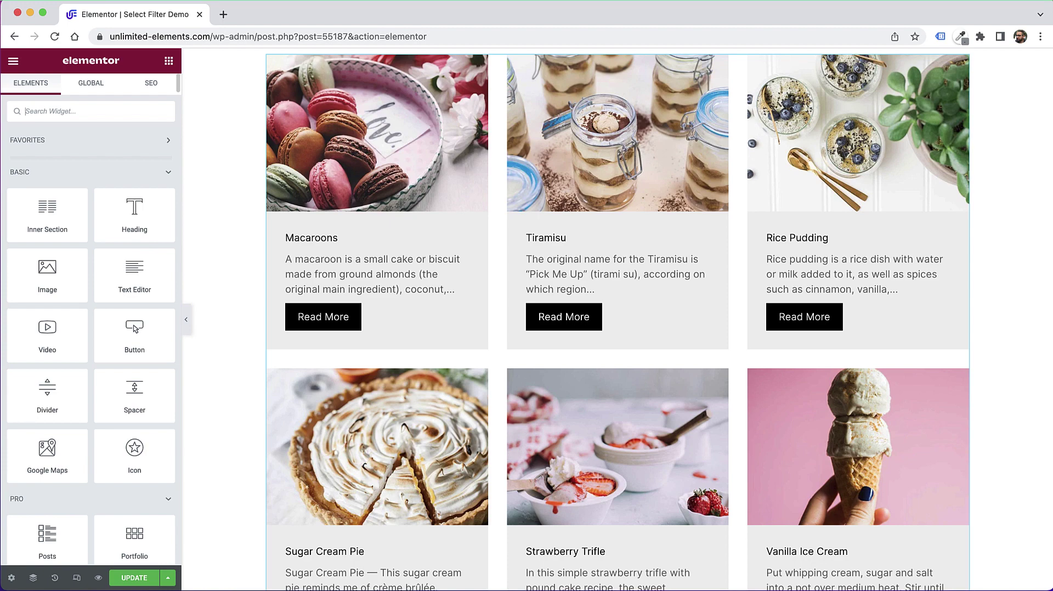
pyautogui.write('select')
pyautogui.moveTo(53, 127); pyautogui.dragTo(469, 78)
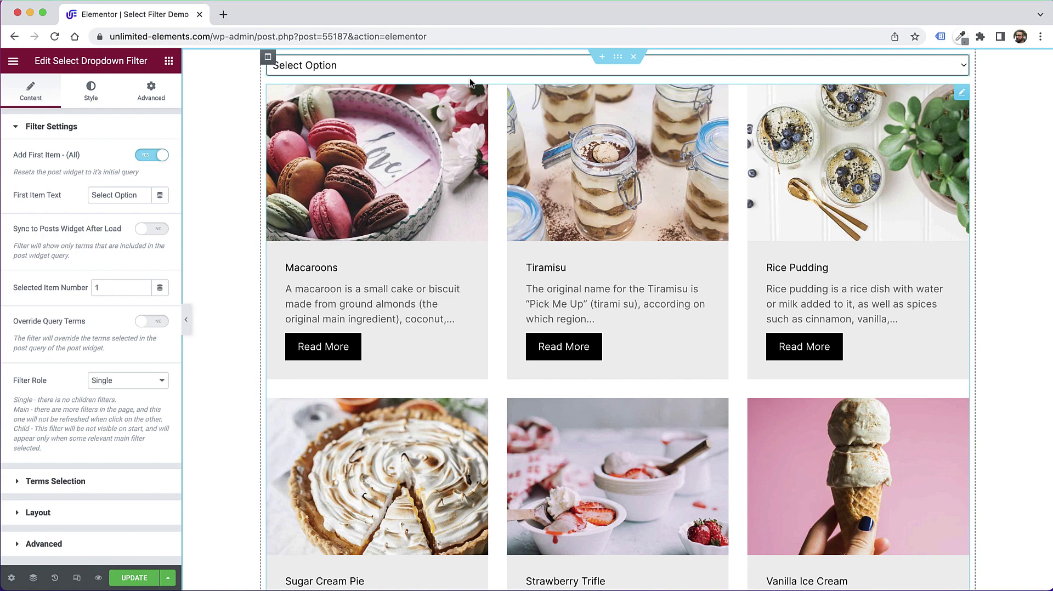
# Turn on Sync to Posts Widget After Load for the dropdown filter and check its list of options in the editor
pyautogui.click(439, 65)
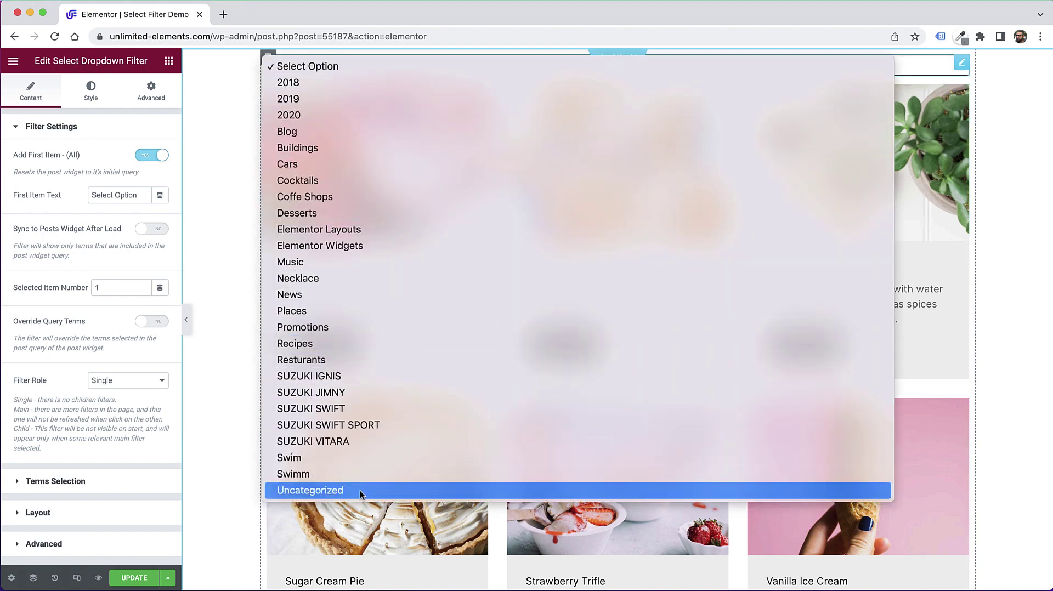
pyautogui.click(220, 102)
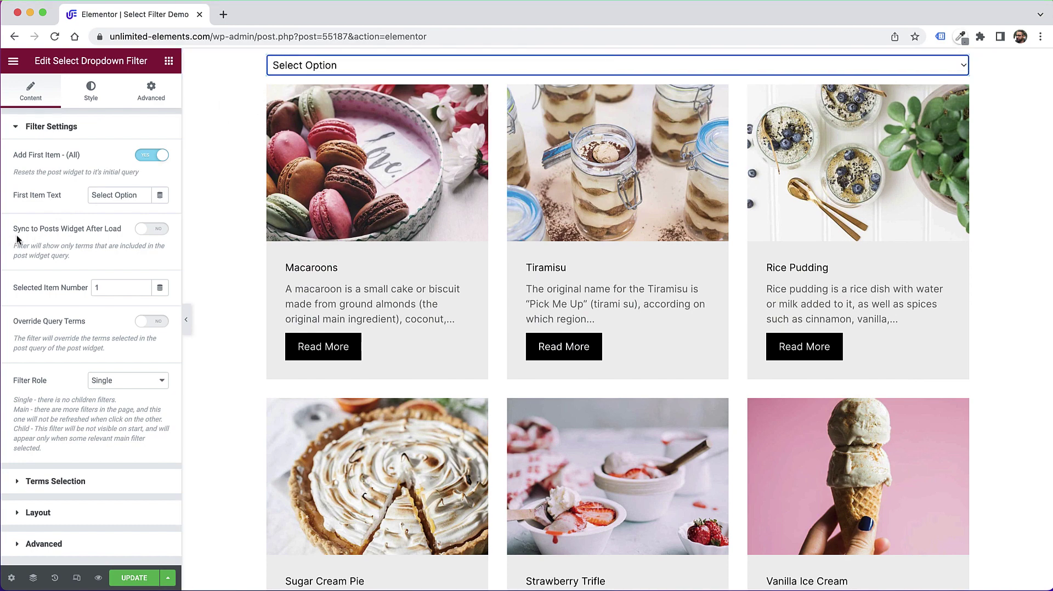
pyautogui.click(146, 230)
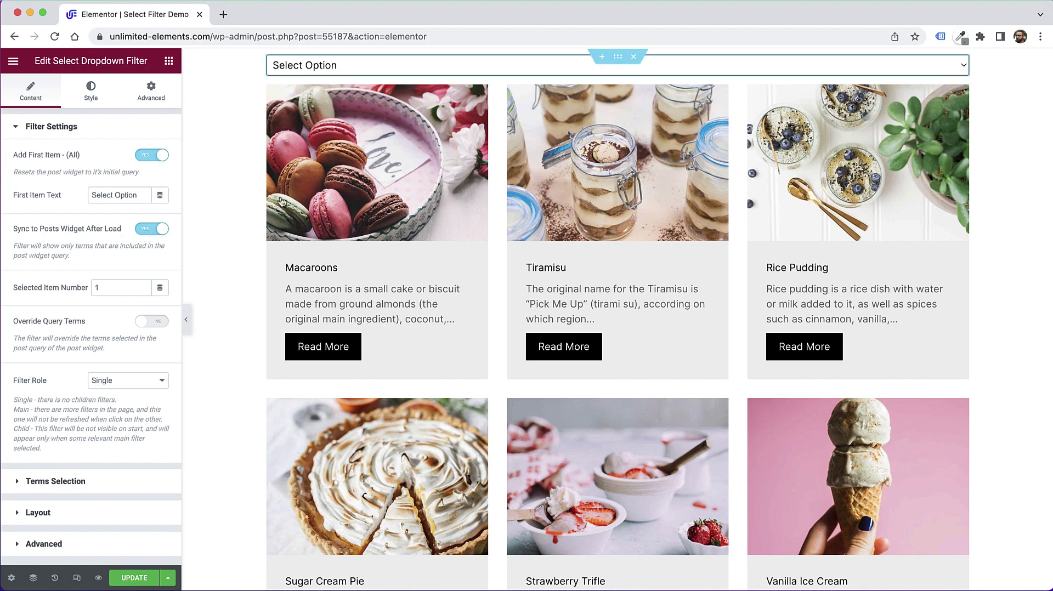
pyautogui.click(294, 67)
pyautogui.click(294, 67)
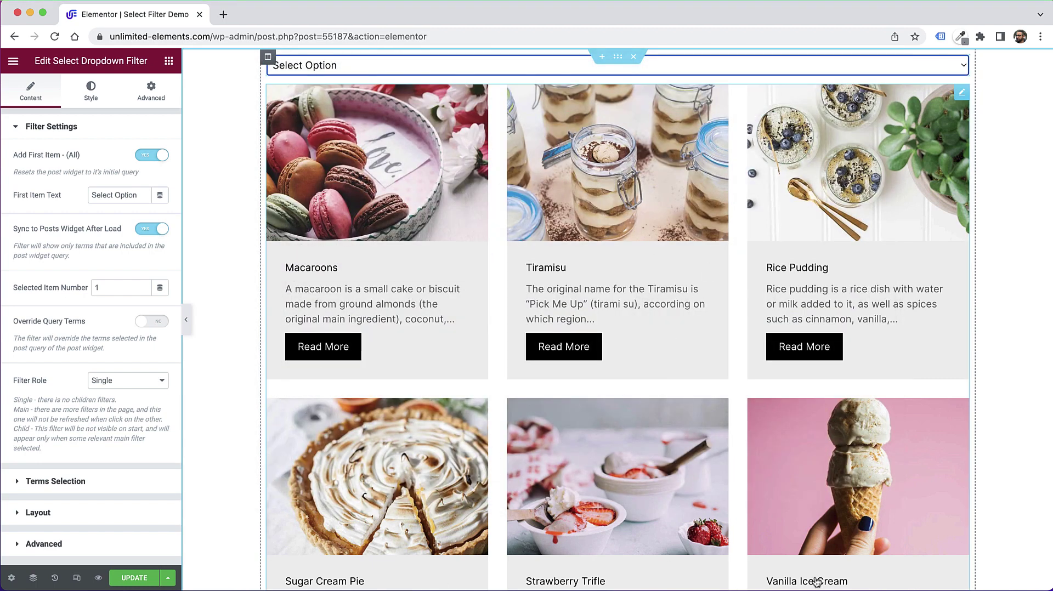
pyautogui.scroll(-2, 622, 377)
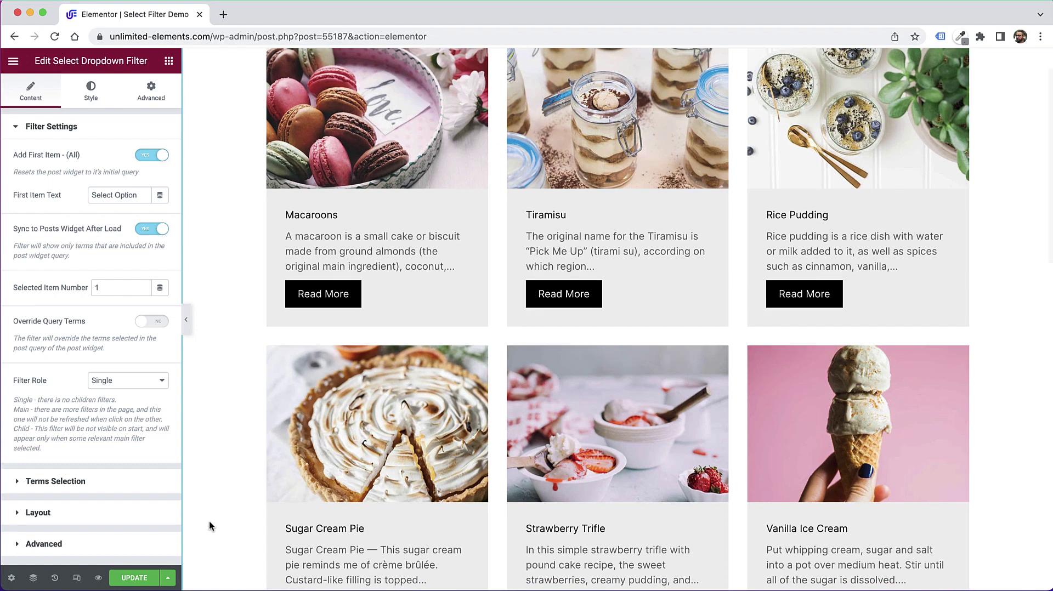
# Update the page and open its preview in a new browser tab
pyautogui.click(134, 580)
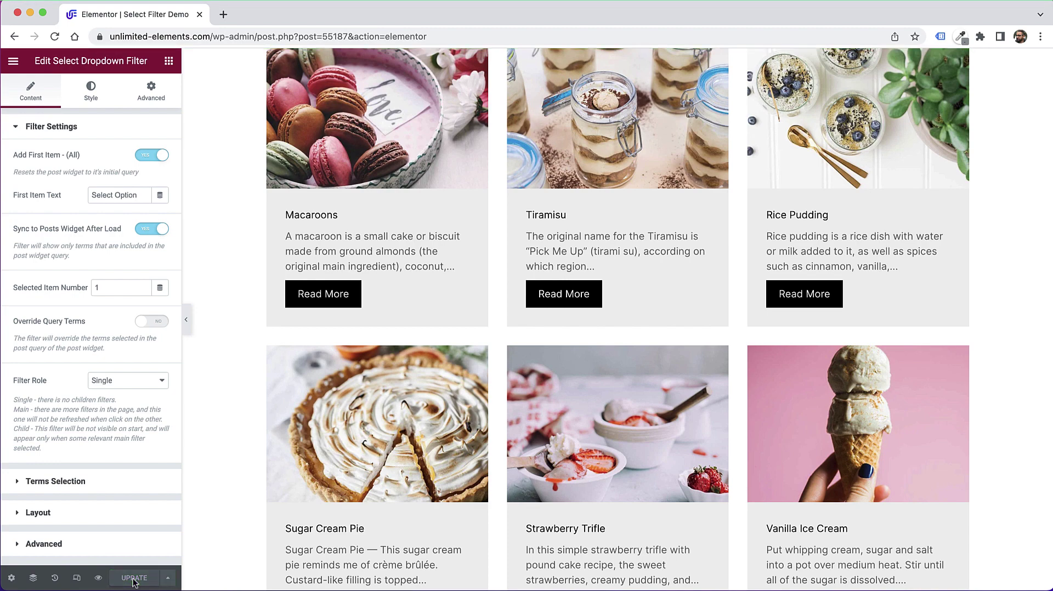
pyautogui.click(97, 578)
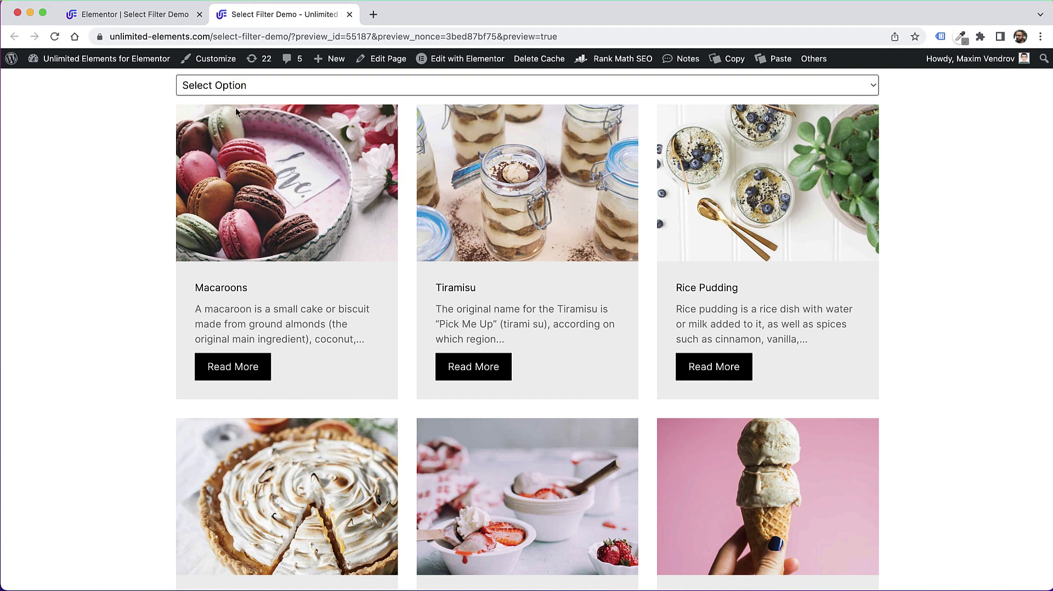
# Test the dropdown filter on the preview page by choosing Cocktails and then Desserts
pyautogui.click(229, 87)
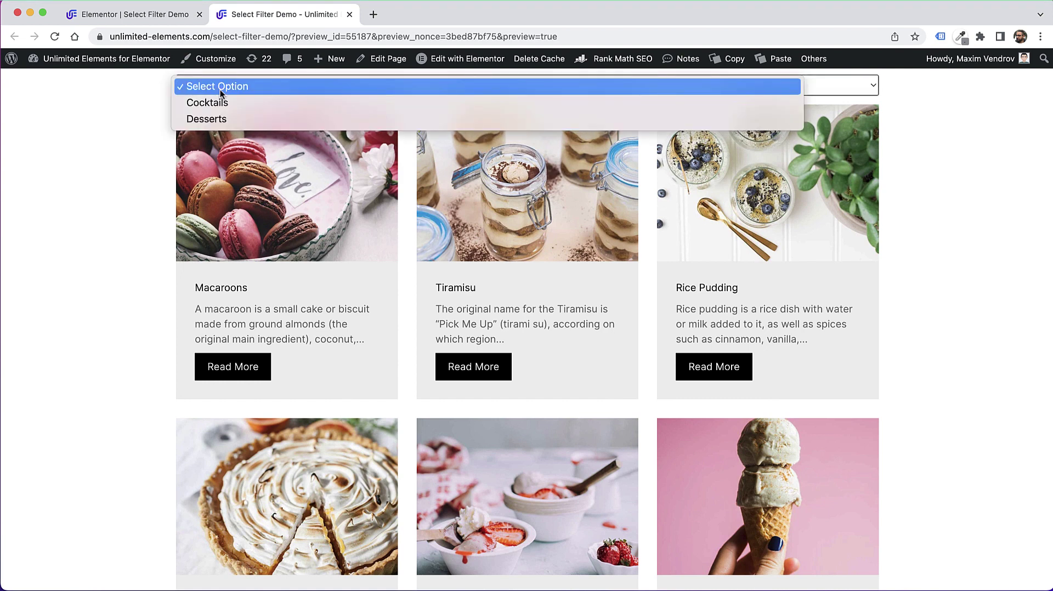
pyautogui.click(141, 109)
pyautogui.click(237, 87)
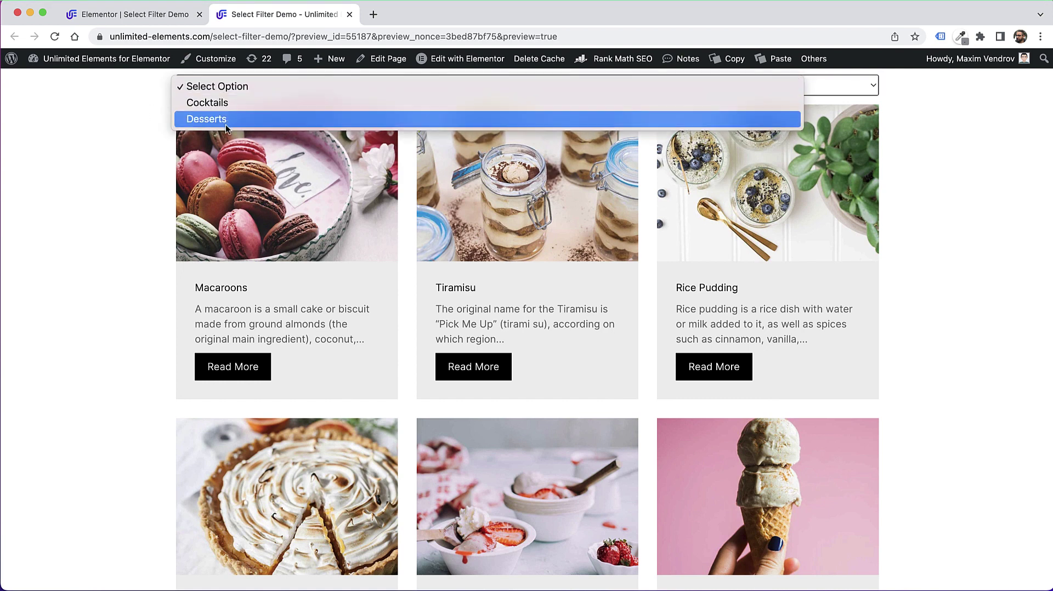
pyautogui.click(167, 113)
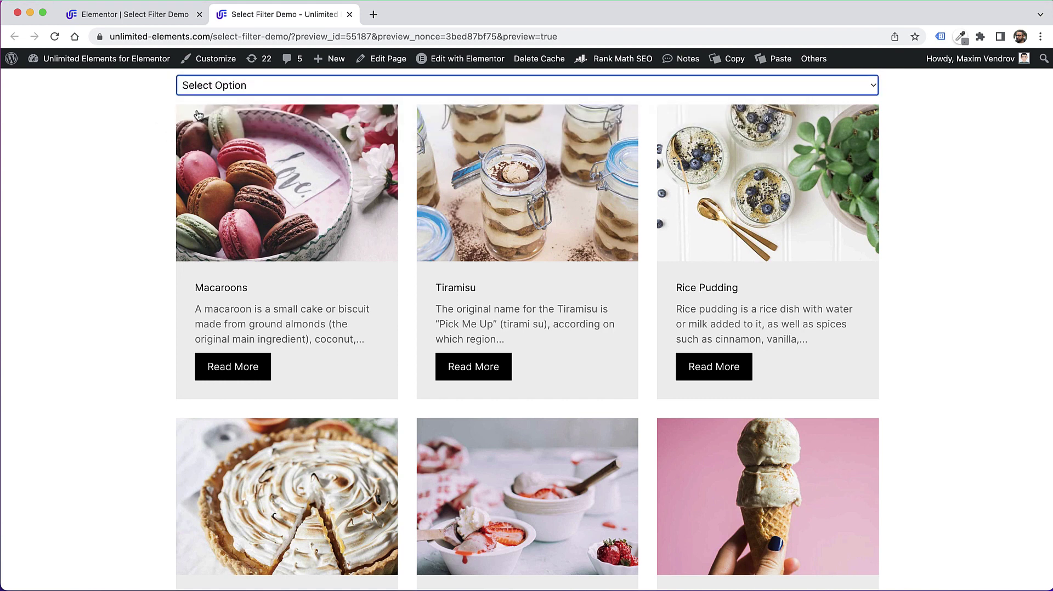
pyautogui.click(213, 87)
pyautogui.click(212, 102)
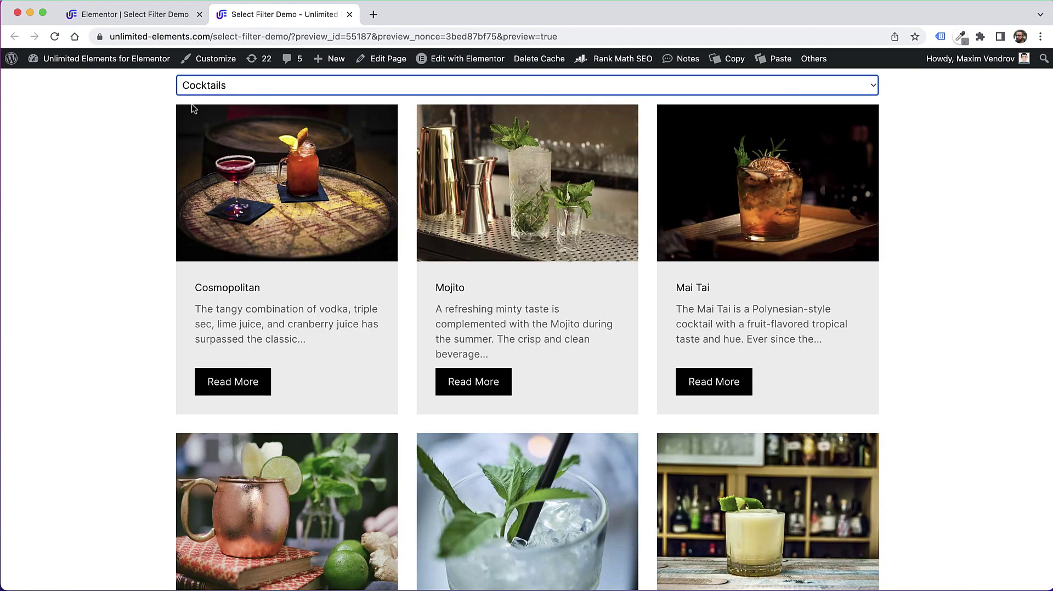
pyautogui.click(267, 85)
pyautogui.click(263, 111)
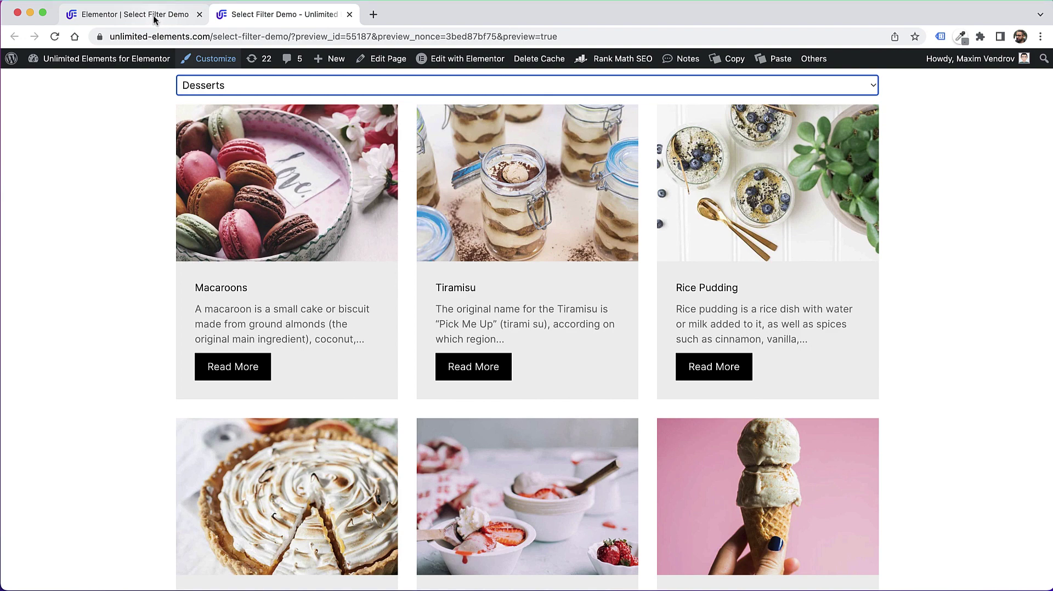
# Return to the Elementor editor, search the widgets for "wooco" and place the WooCommerce Product Carousel in the empty section
pyautogui.click(132, 14)
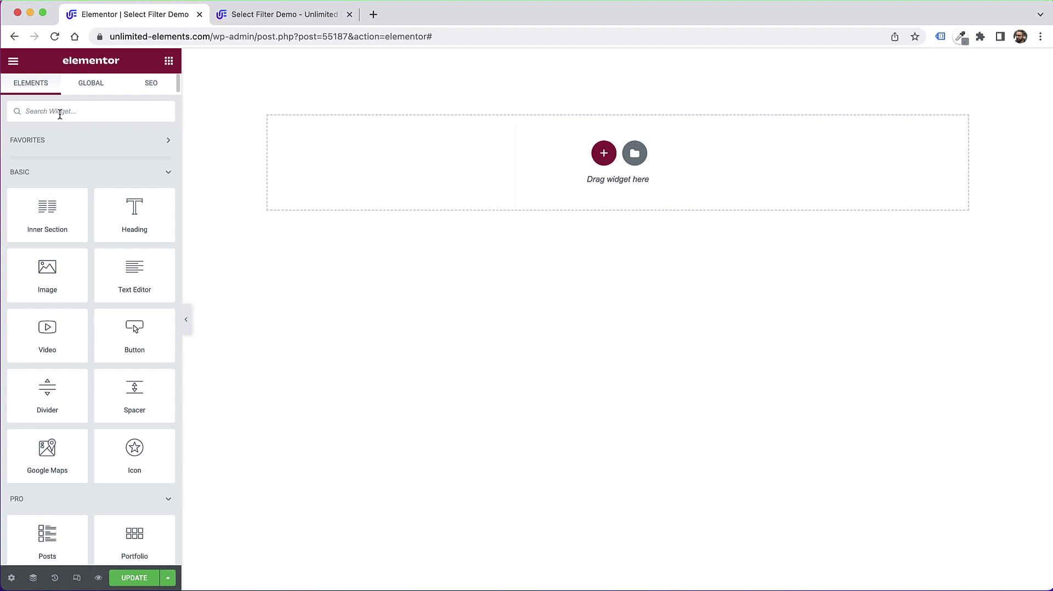
pyautogui.click(60, 113)
pyautogui.write('woo')
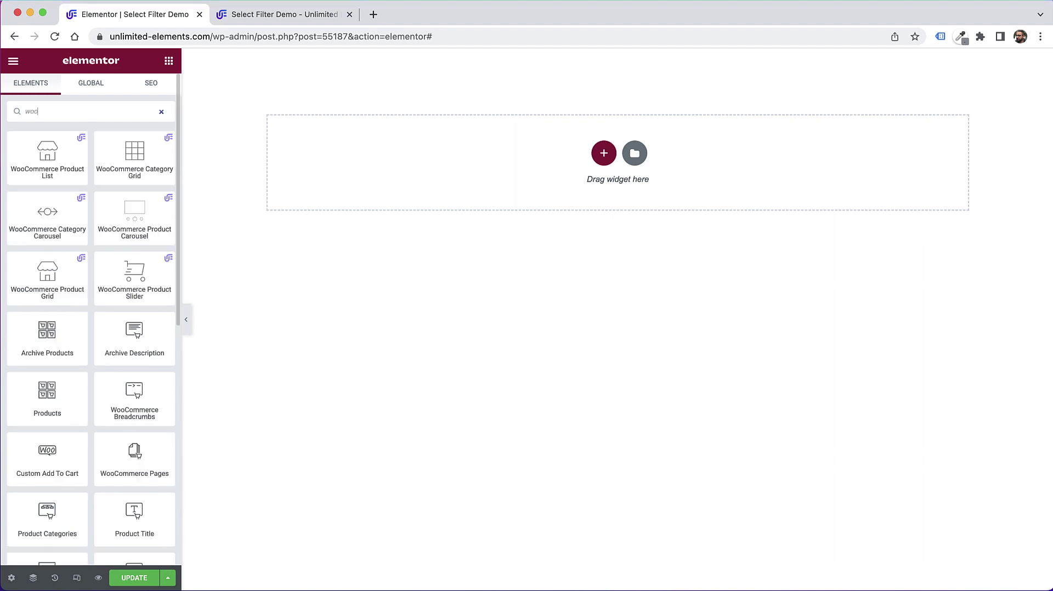
pyautogui.write('co')
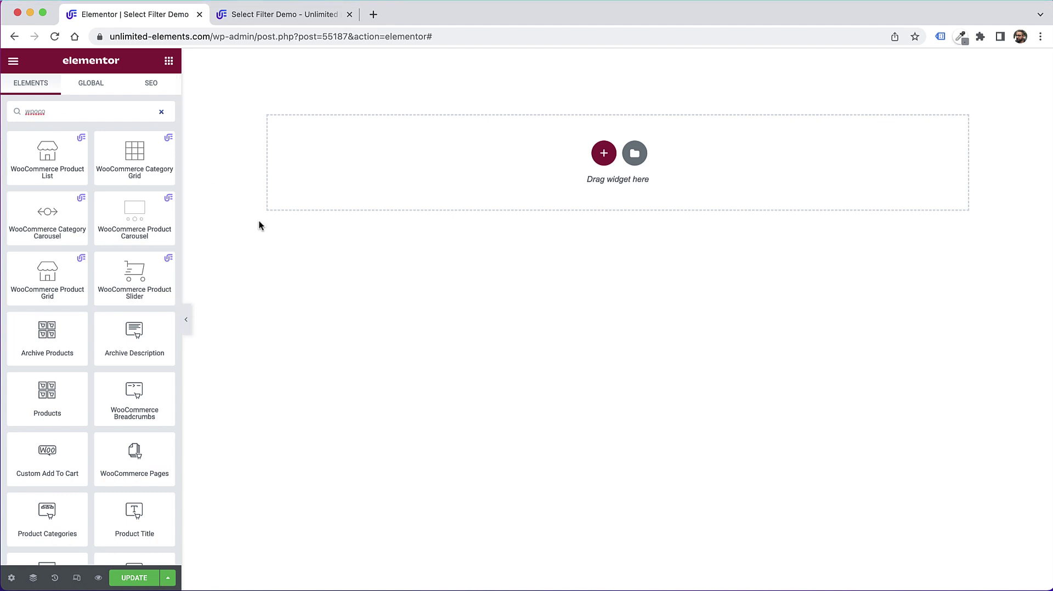
pyautogui.moveTo(134, 217); pyautogui.dragTo(500, 175)
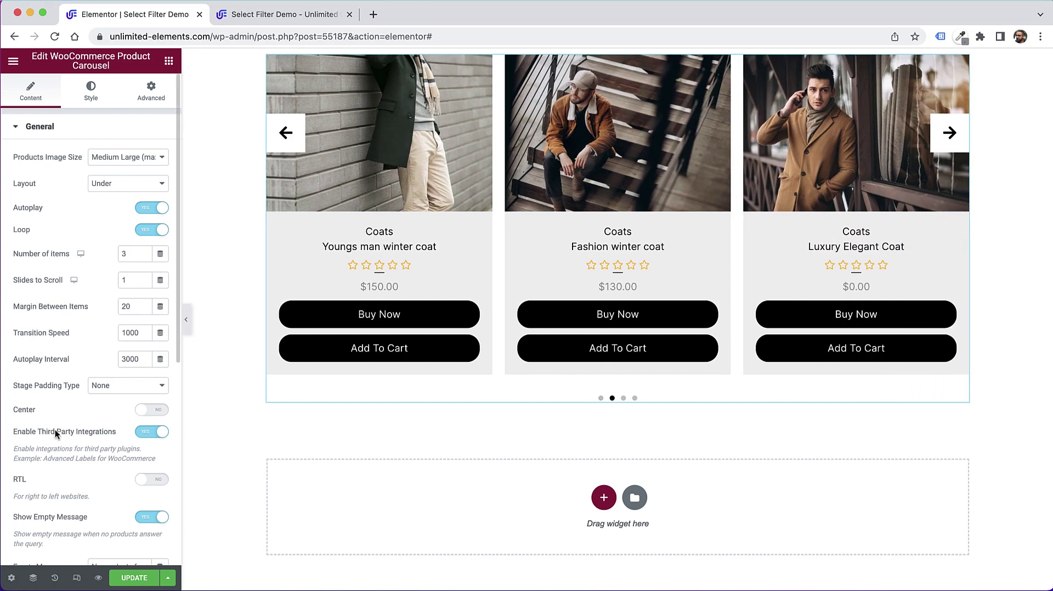
# Turn off Autoplay and Loop in the product carousel's general settings
pyautogui.click(152, 208)
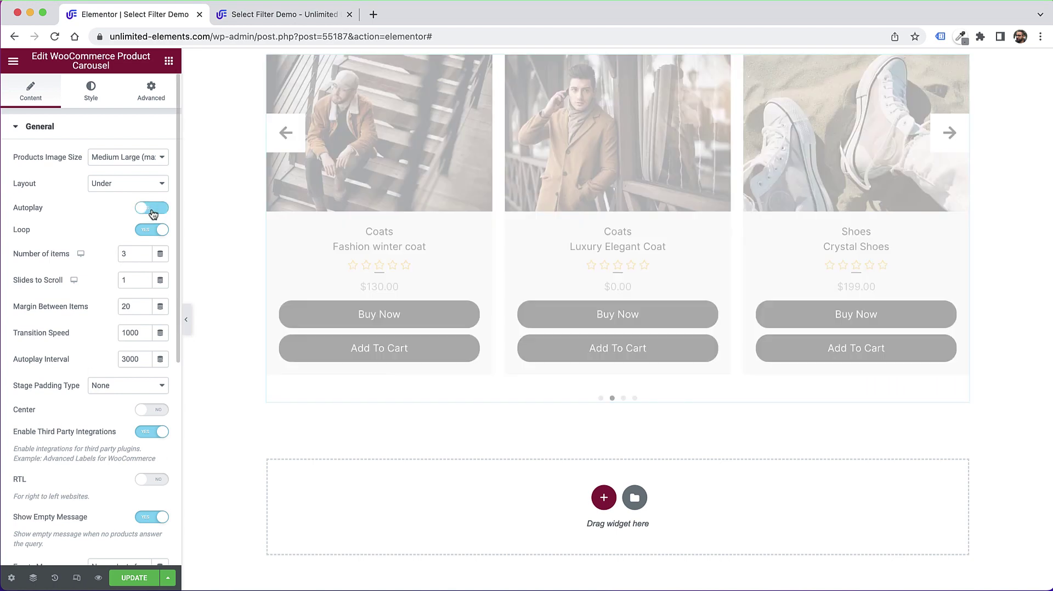
pyautogui.click(151, 232)
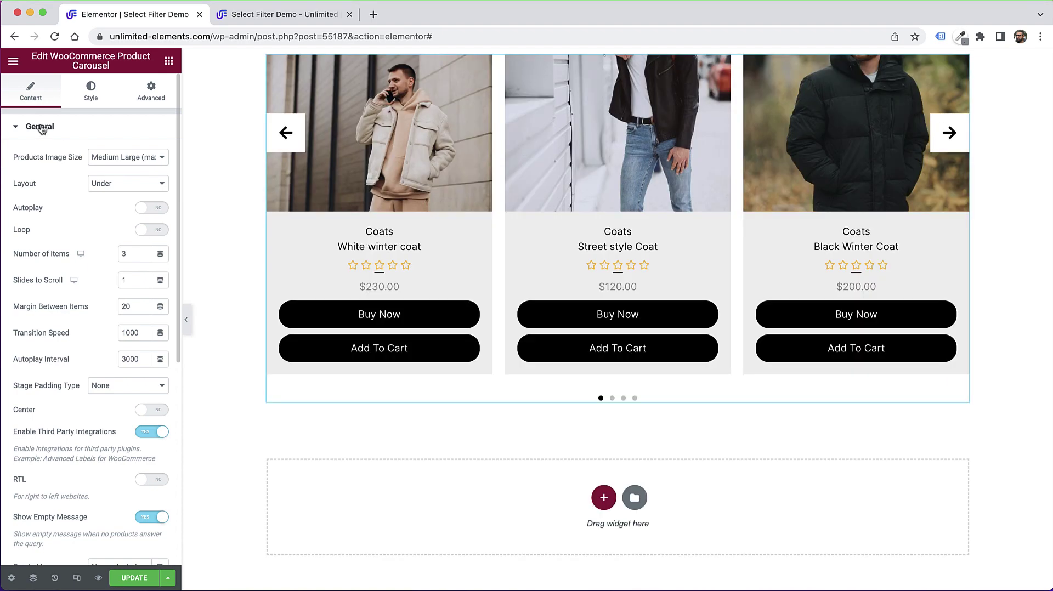
pyautogui.click(42, 128)
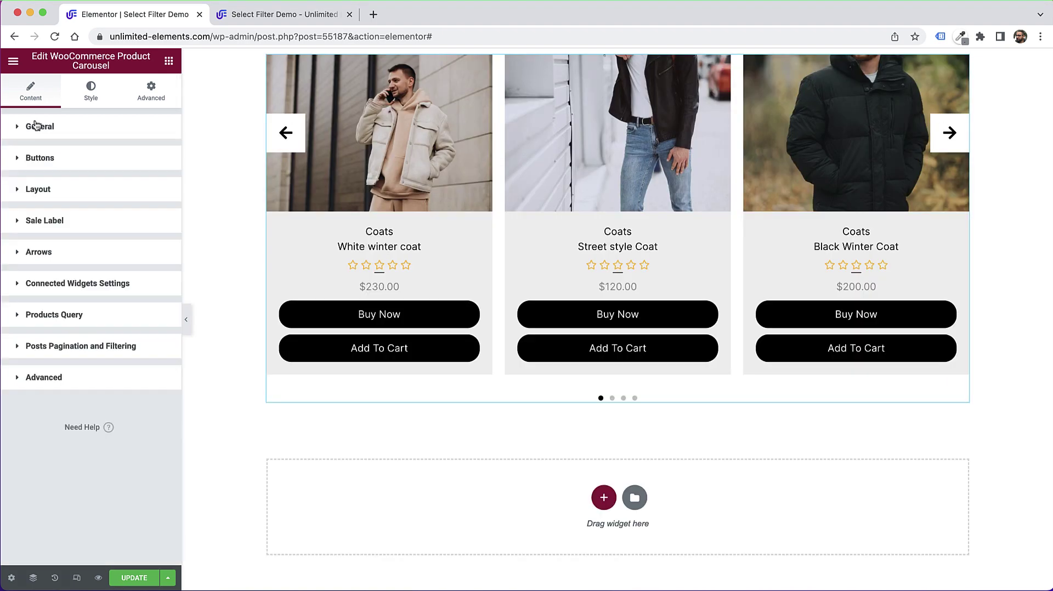
# Replace All Categories with the Men product category in the Include By Terms setting of the carousel's products query
pyautogui.click(43, 313)
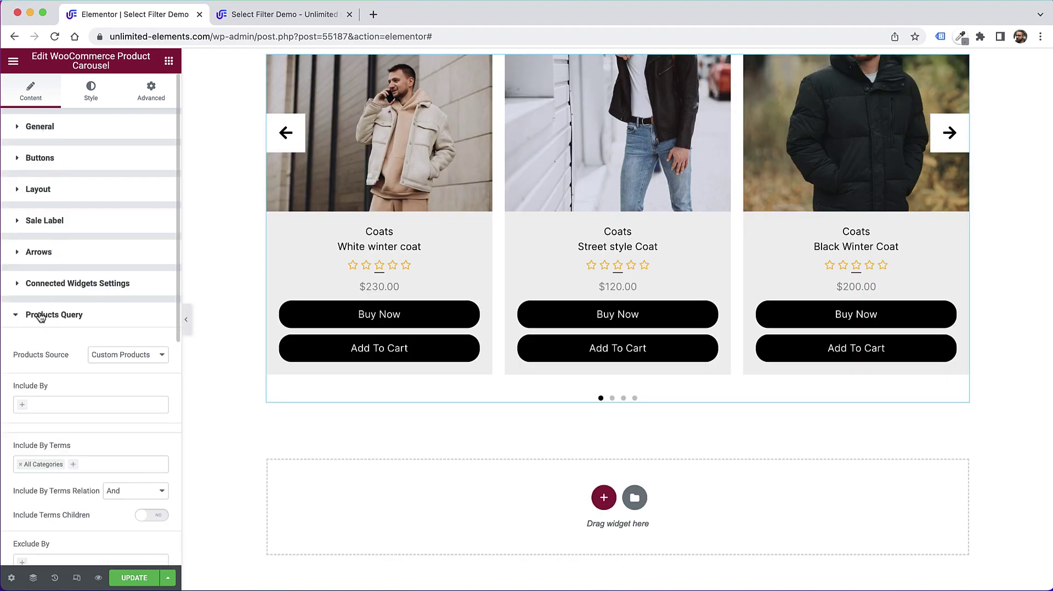
pyautogui.click(61, 408)
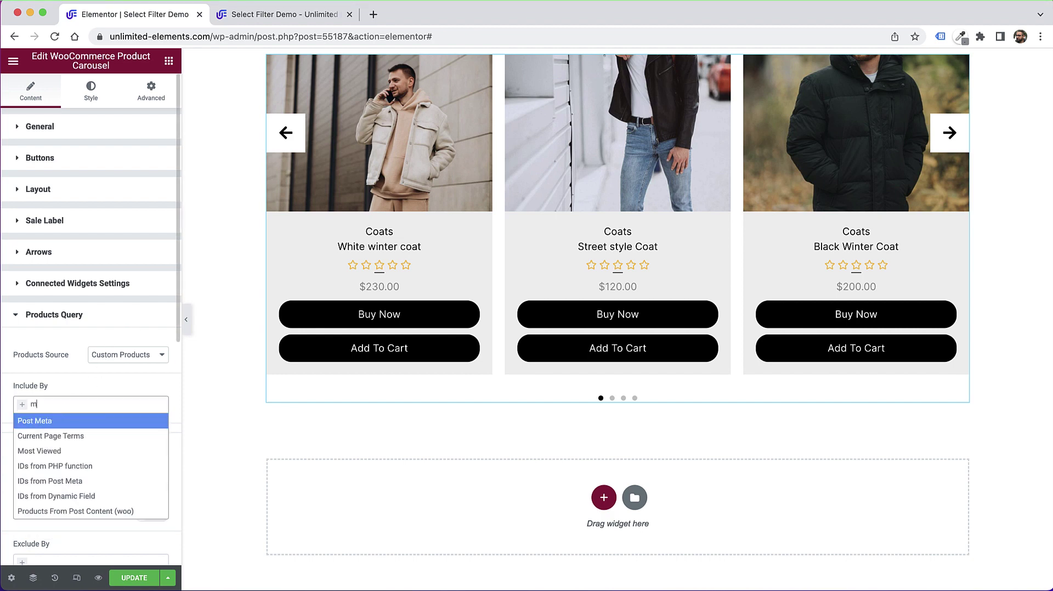
pyautogui.click(84, 388)
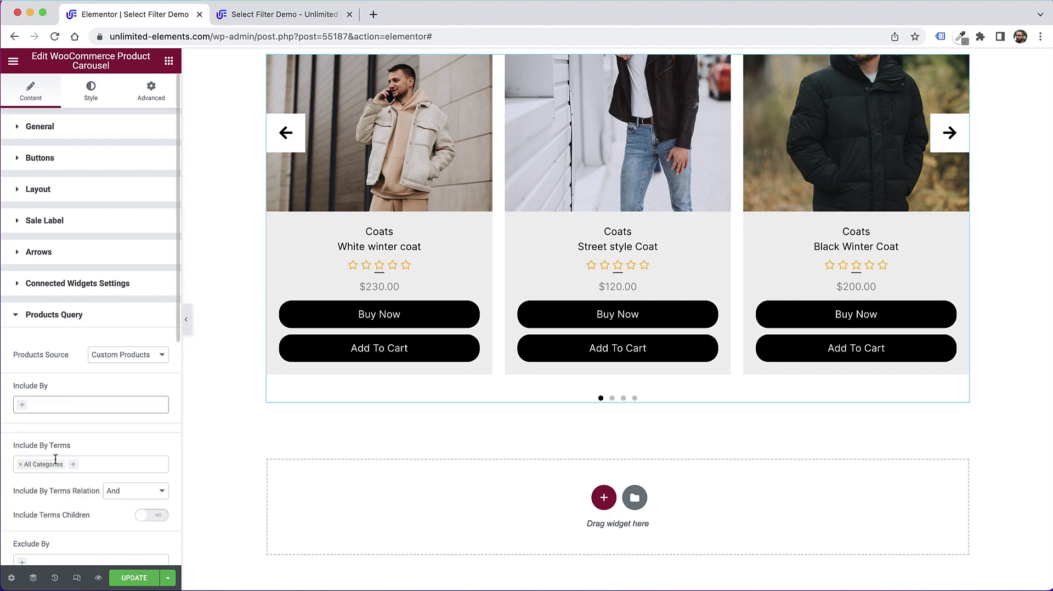
pyautogui.click(92, 464)
pyautogui.click(21, 464)
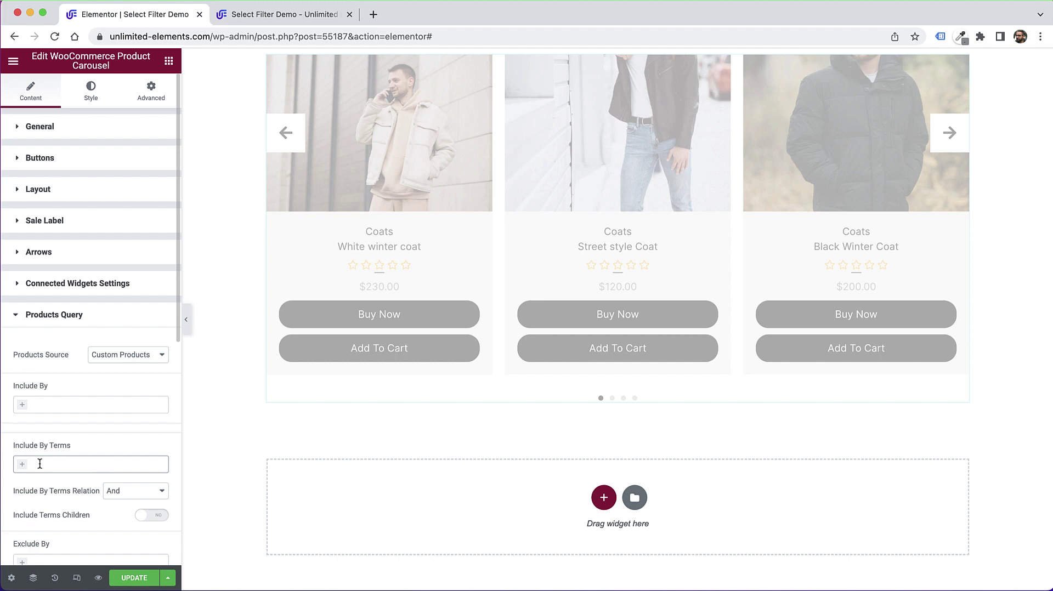
pyautogui.click(39, 463)
pyautogui.write('men')
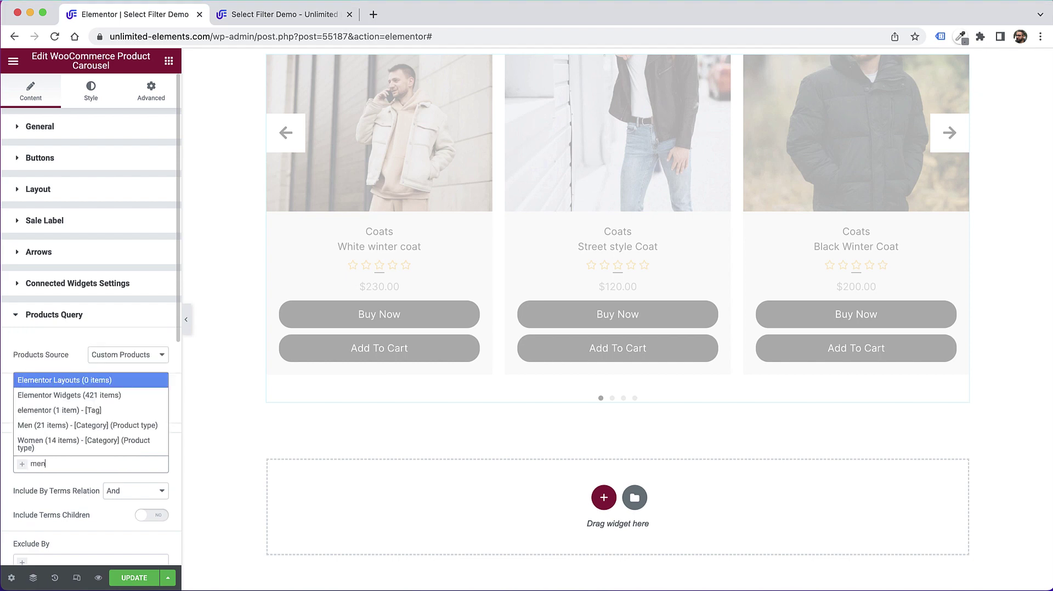
pyautogui.click(57, 426)
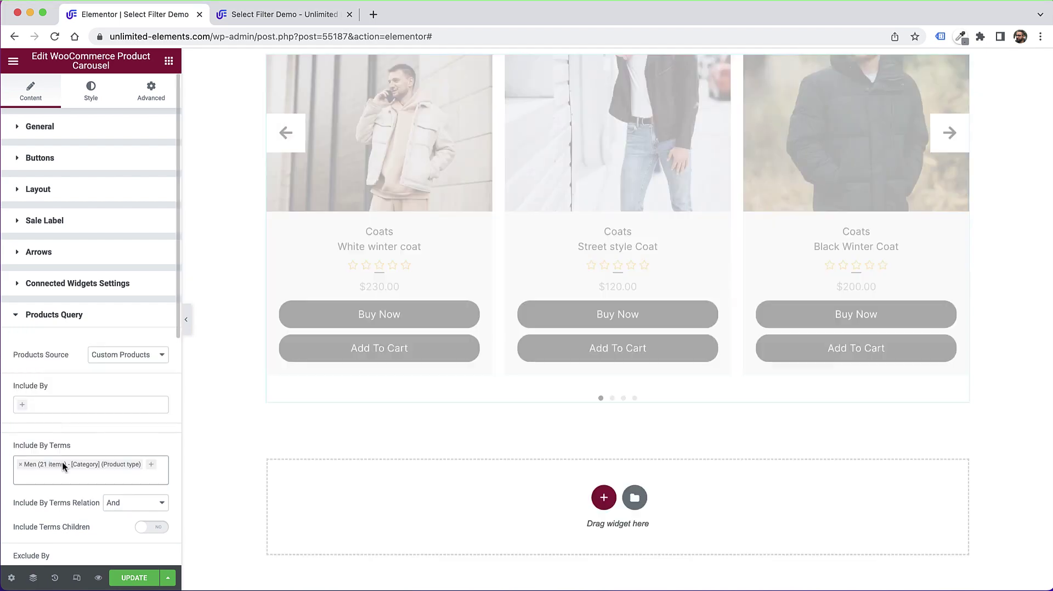
# Add the Women product category to the carousel's included terms and set Include By Terms Relation to Or
pyautogui.click(94, 474)
pyautogui.write('wo')
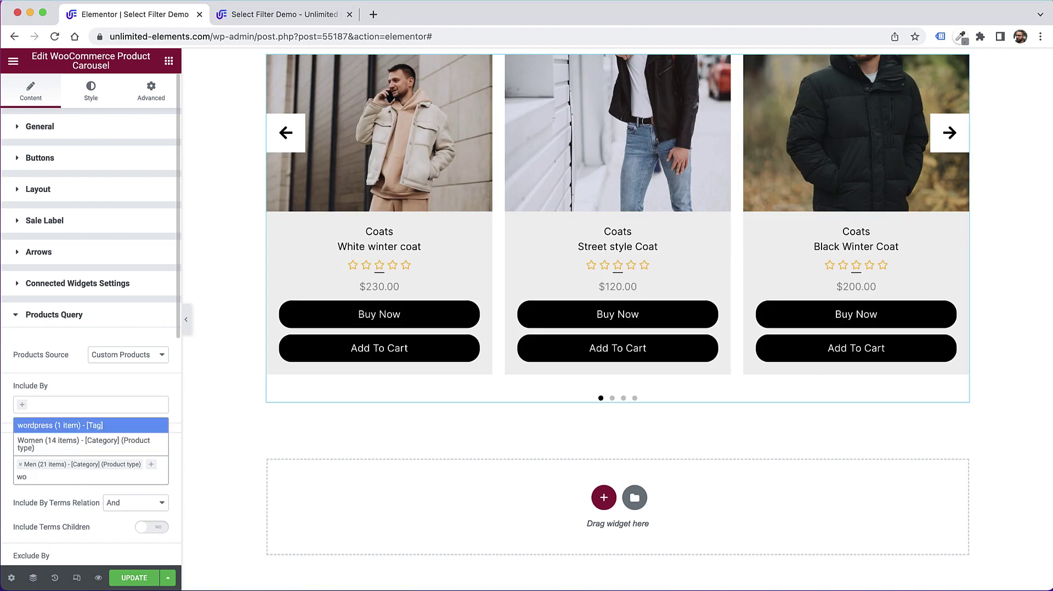
pyautogui.write('o')
pyautogui.press('BackSpace')
pyautogui.click(104, 443)
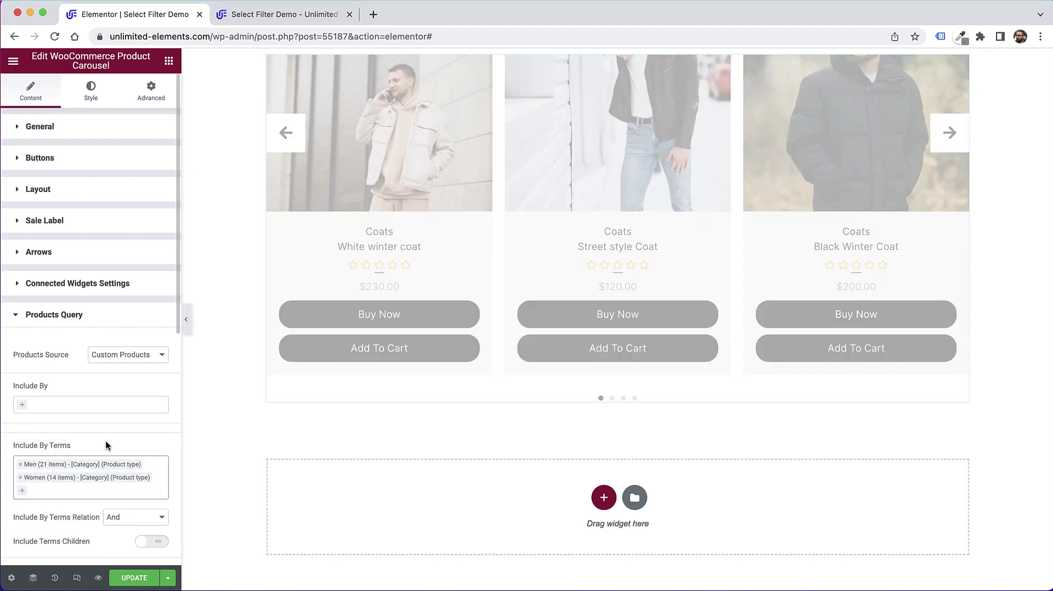
pyautogui.click(129, 517)
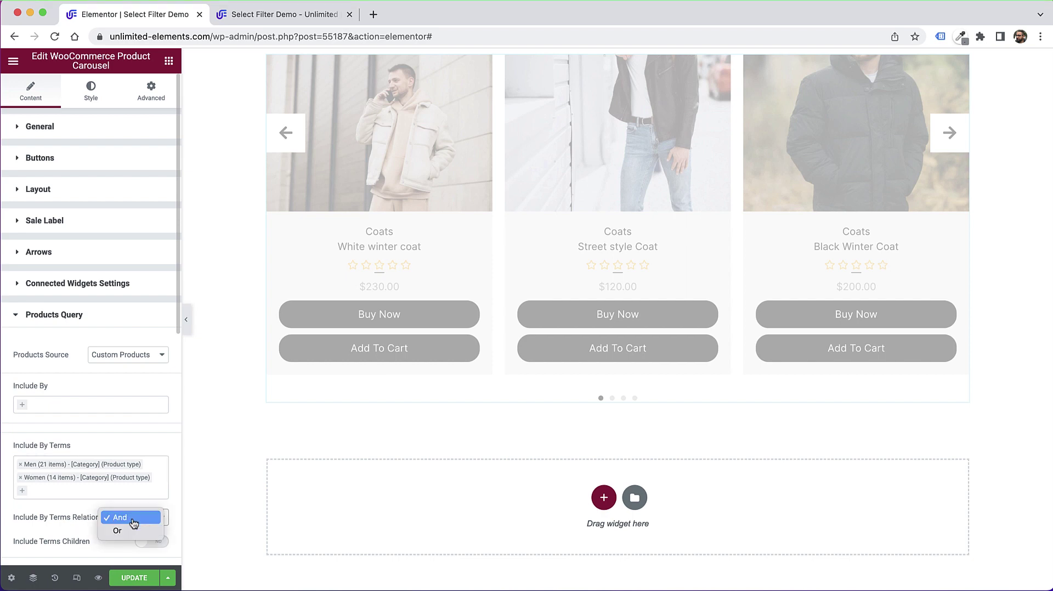
pyautogui.press('Escape')
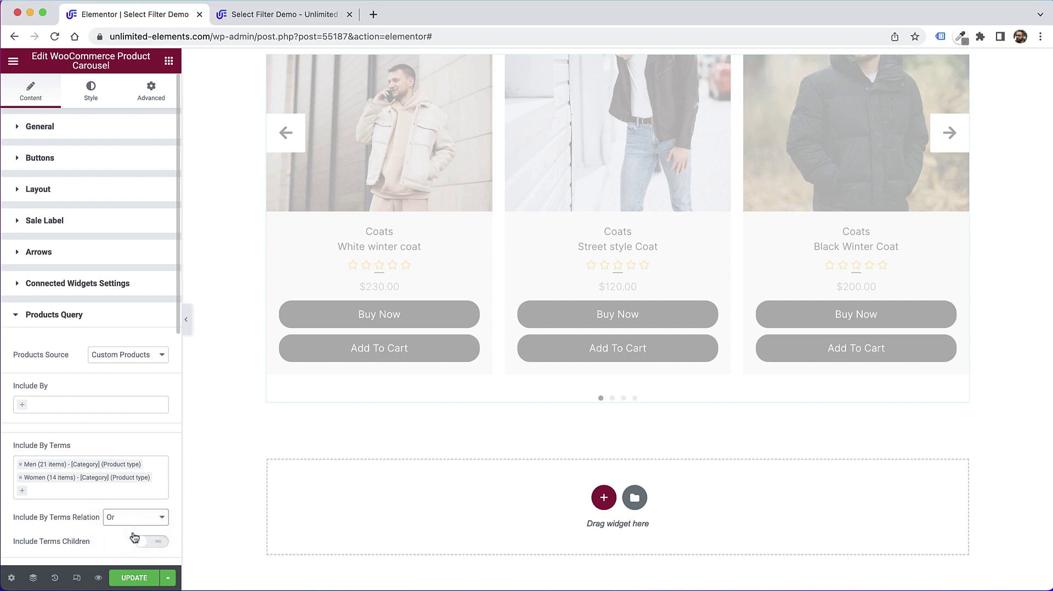
# Enable Post Filtering for the product carousel
pyautogui.click(77, 315)
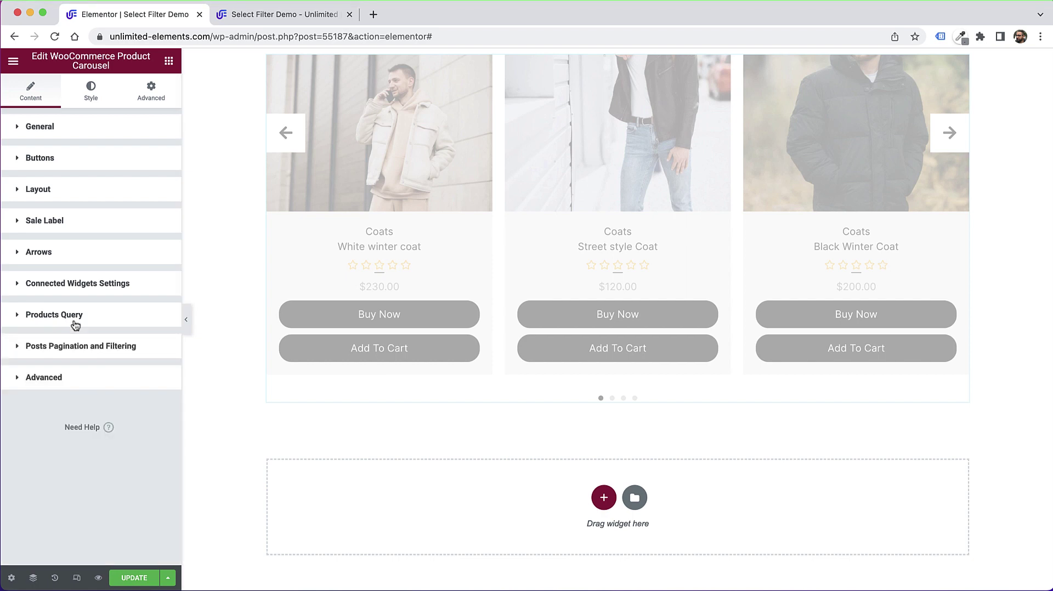
pyautogui.click(59, 357)
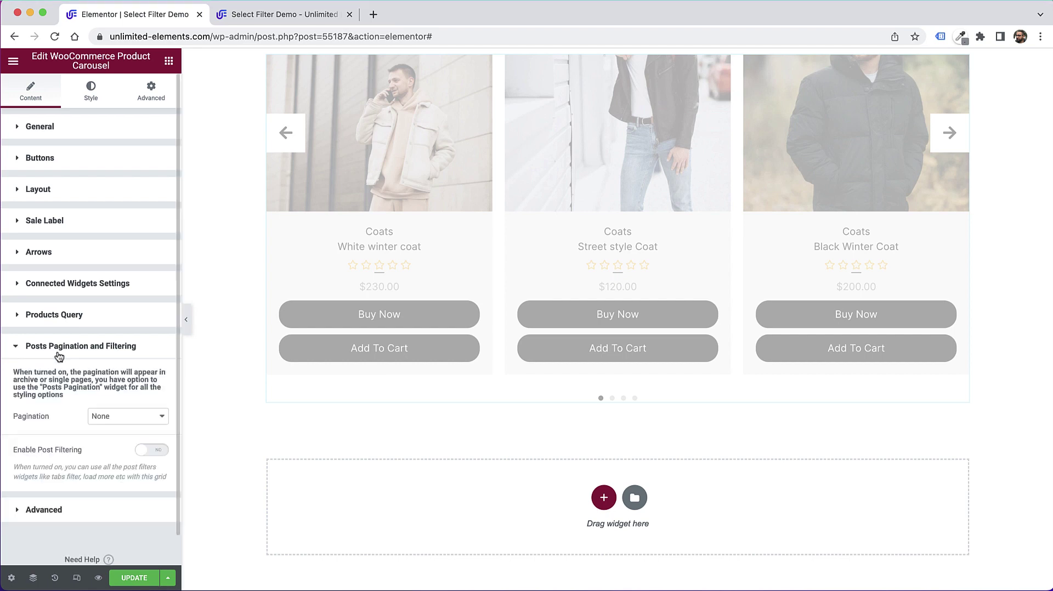
pyautogui.click(145, 454)
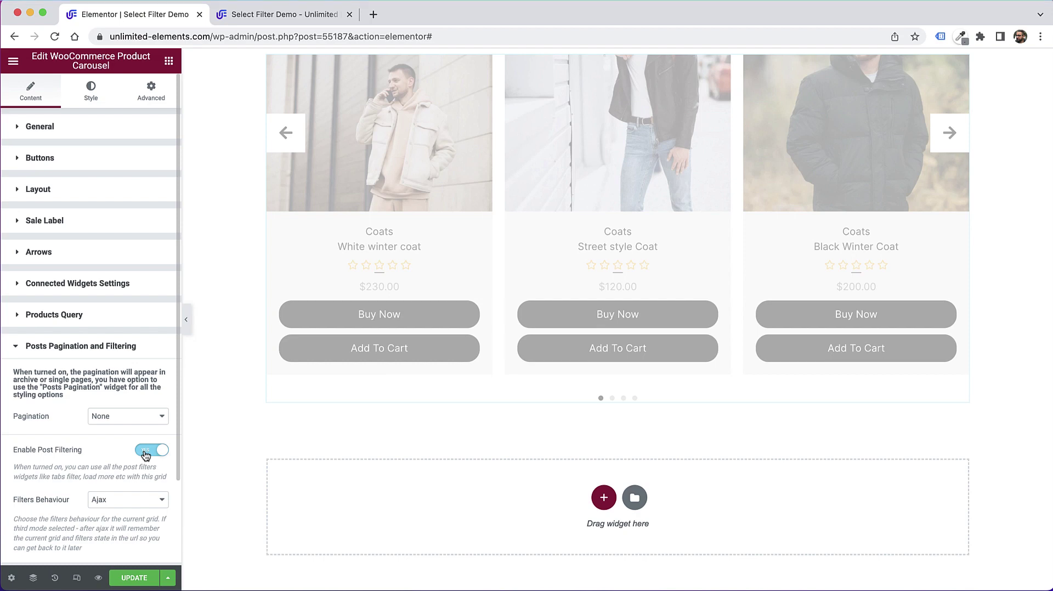
# Search the widgets for "select" and place the Select Dropdown Filter above the product carousel
pyautogui.click(169, 61)
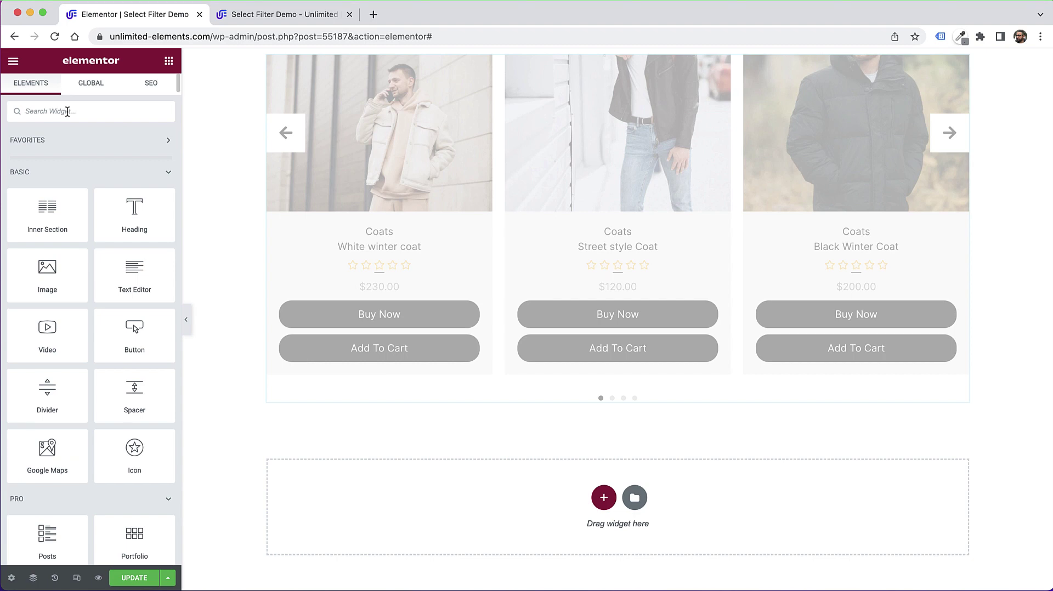
pyautogui.write('sselect')
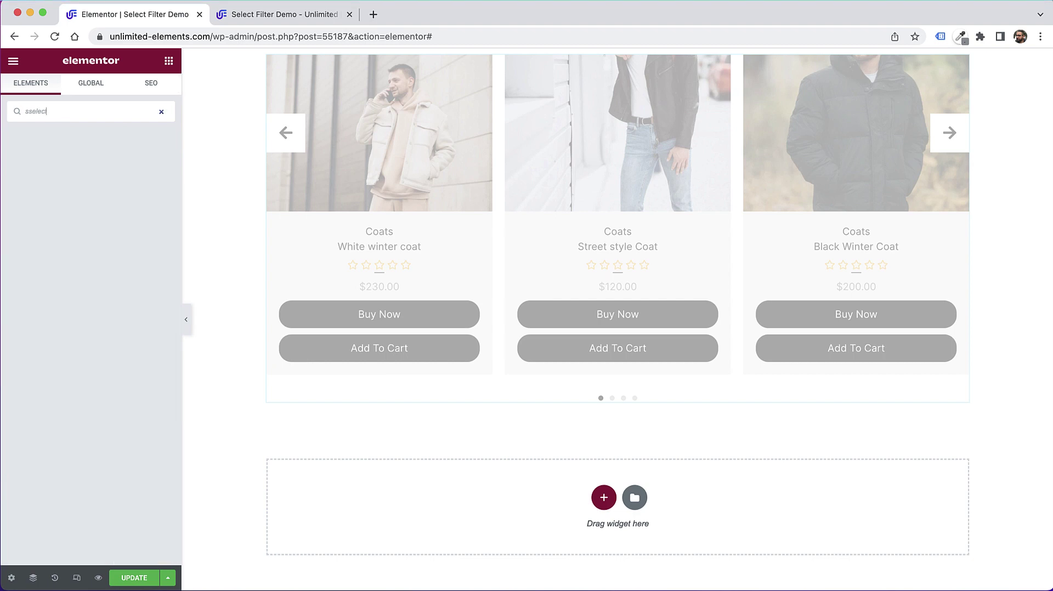
pyautogui.press('BackSpace')
pyautogui.press('BackSpace')
pyautogui.press('BackSpace')
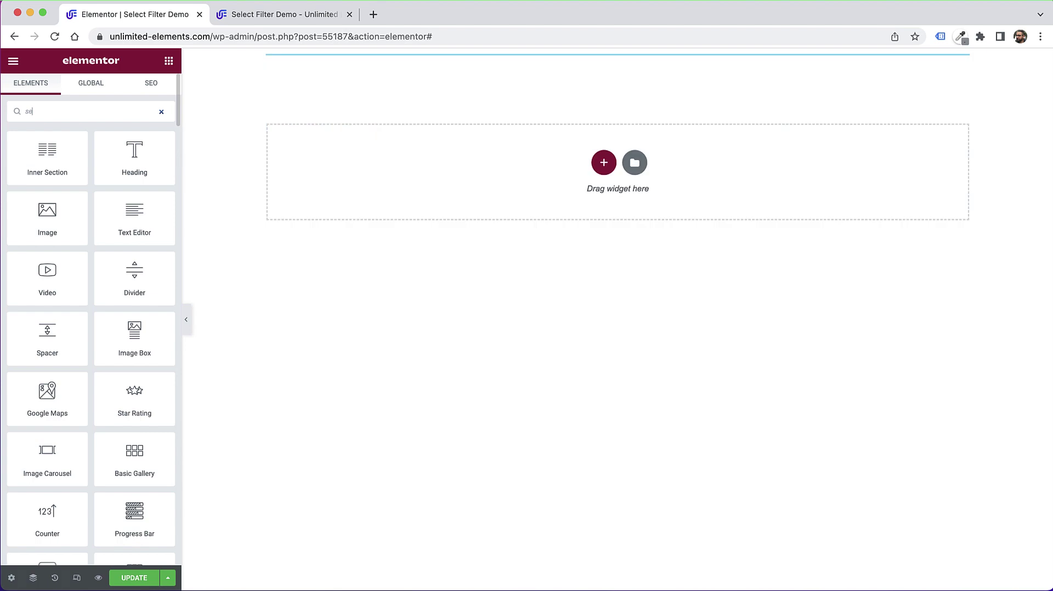
pyautogui.write('select')
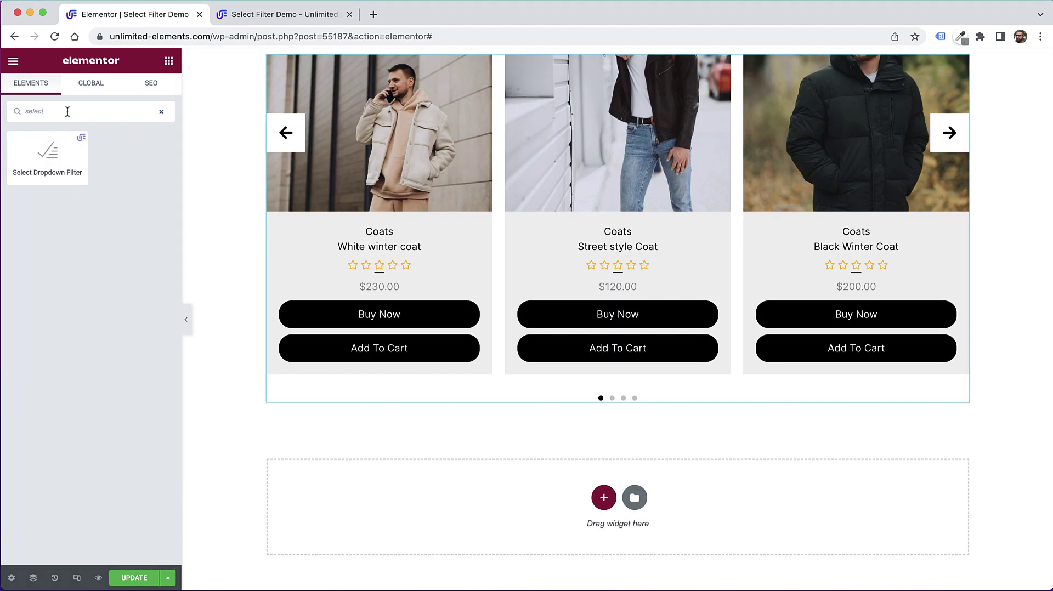
pyautogui.moveTo(48, 164); pyautogui.dragTo(434, 104)
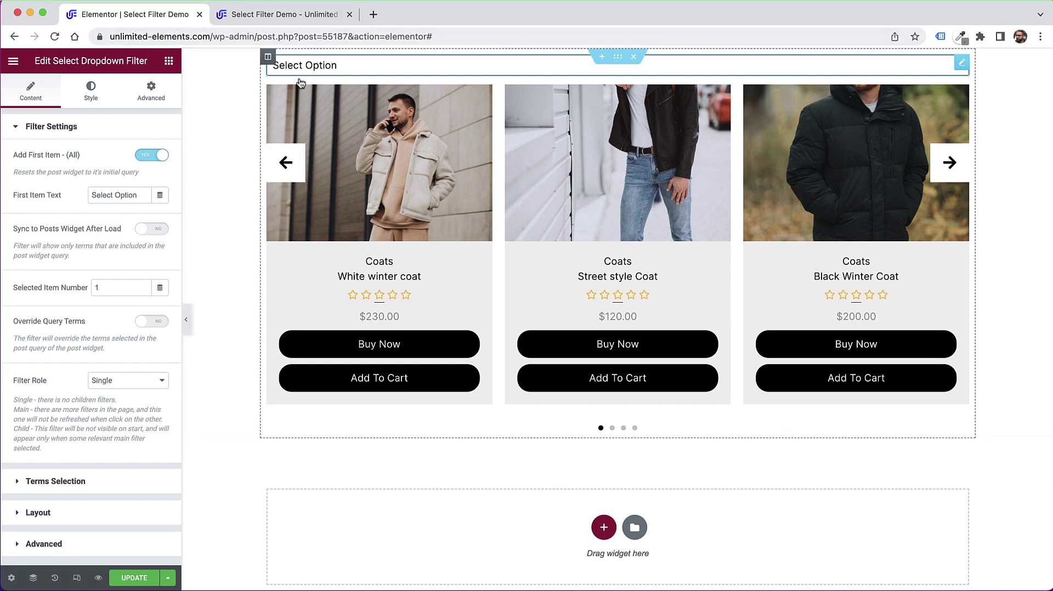
# Set the Select Width of the dropdown filter to 200 px in its style settings
pyautogui.click(94, 99)
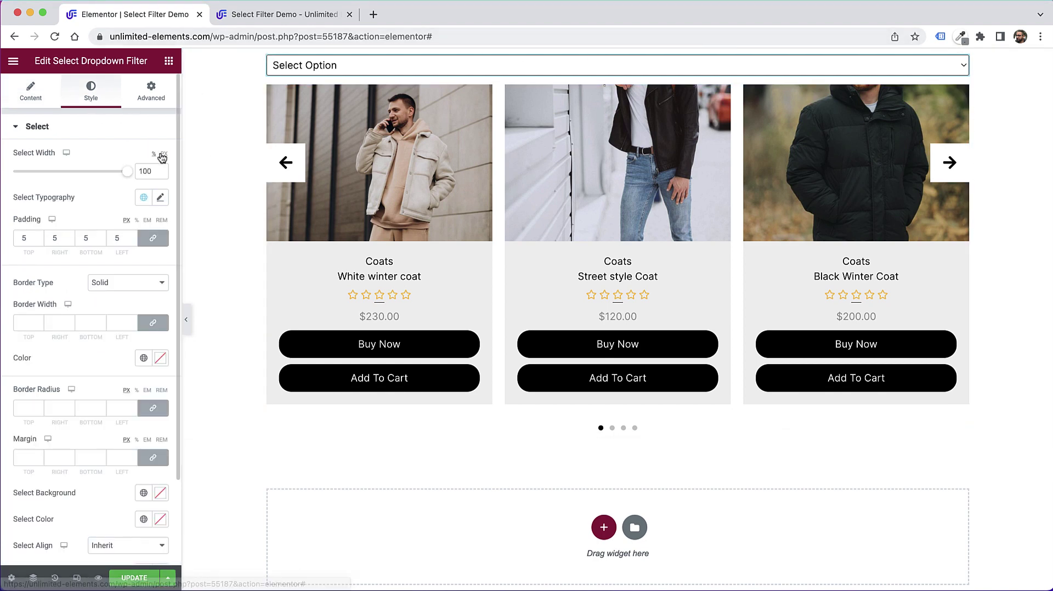
pyautogui.doubleClick(145, 172)
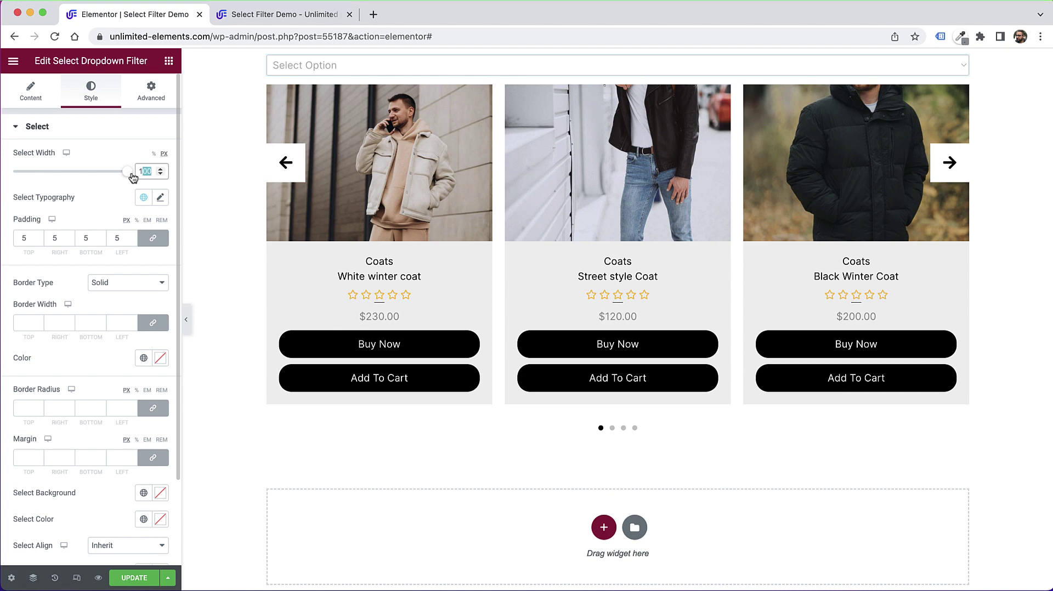
pyautogui.write('200')
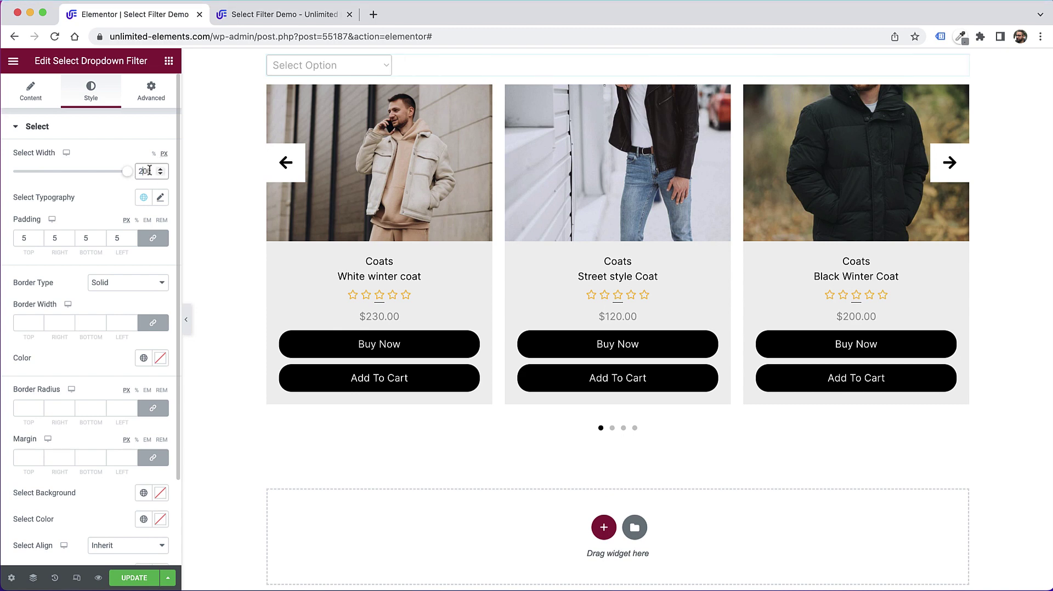
# Set the dropdown filter's Layout to Inline and its Justify option to Center
pyautogui.click(33, 92)
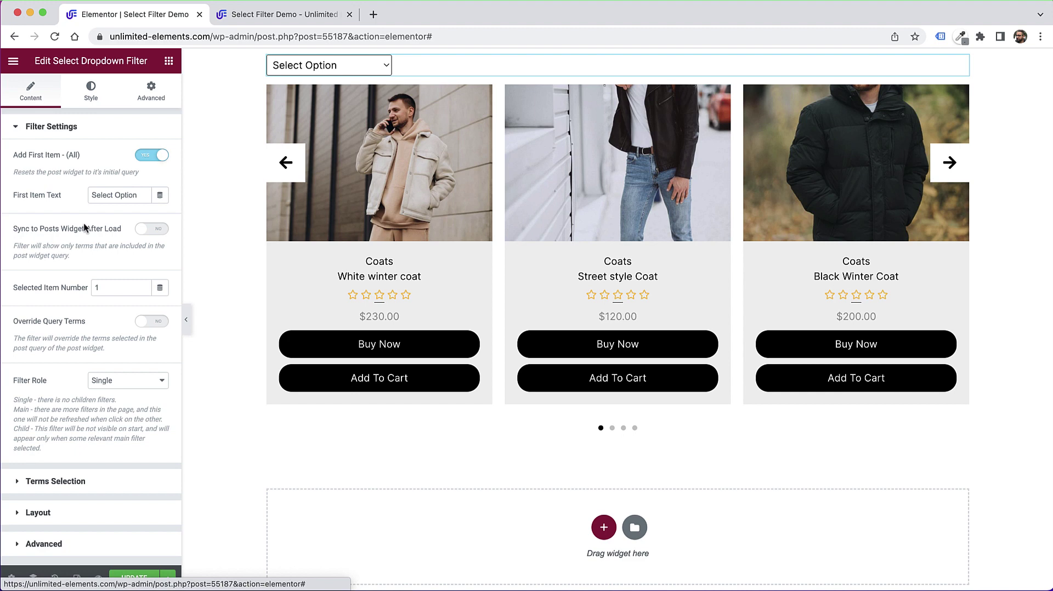
pyautogui.click(61, 512)
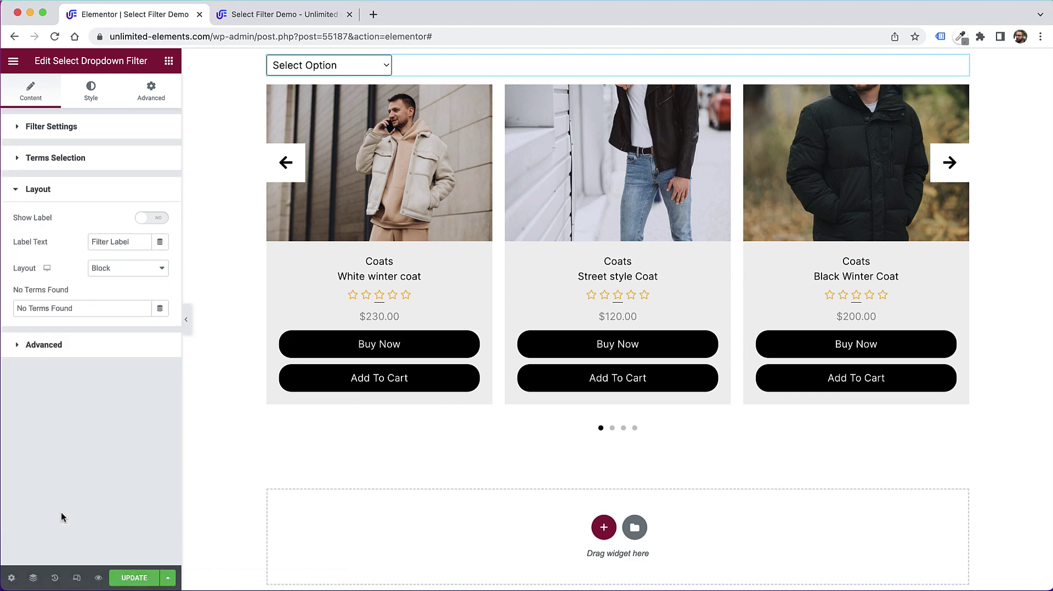
pyautogui.click(132, 279)
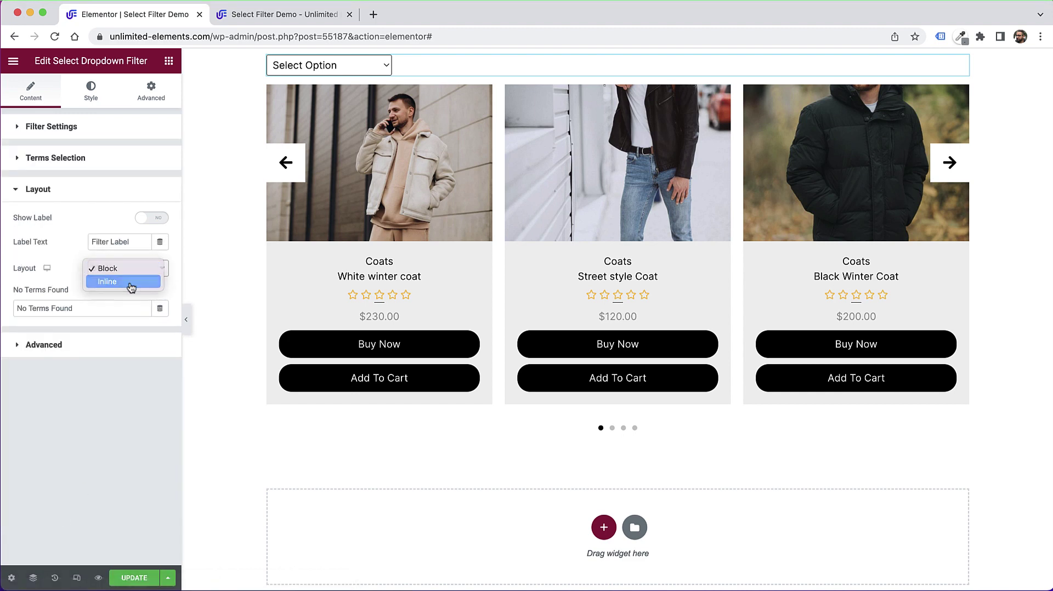
pyautogui.click(130, 281)
pyautogui.click(107, 331)
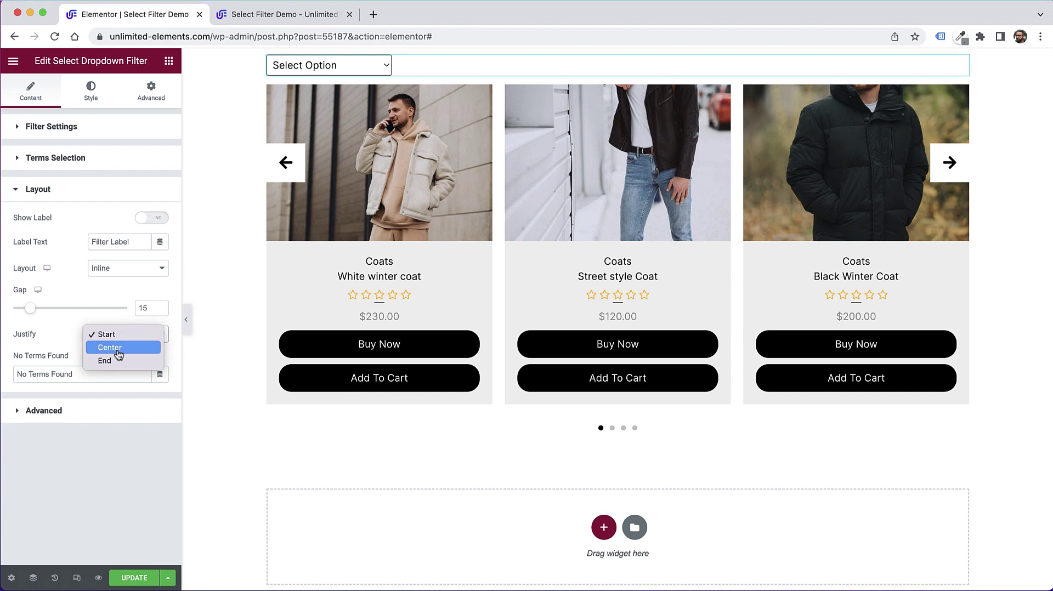
pyautogui.click(116, 354)
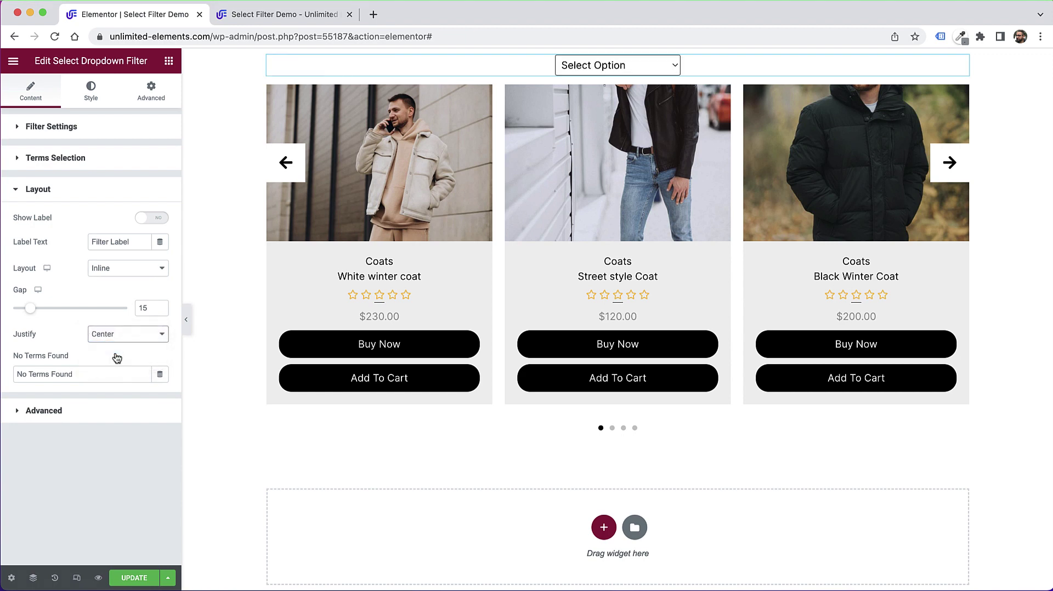
# Set the dropdown filter's term selection to the Product post type and the Product Cat taxonomy
pyautogui.click(105, 166)
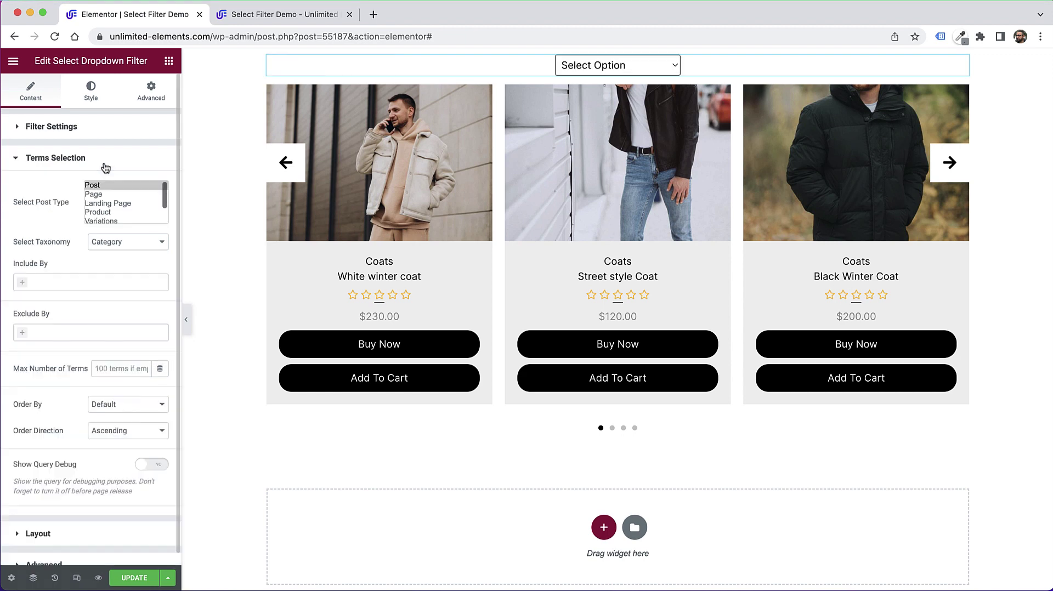
pyautogui.click(103, 197)
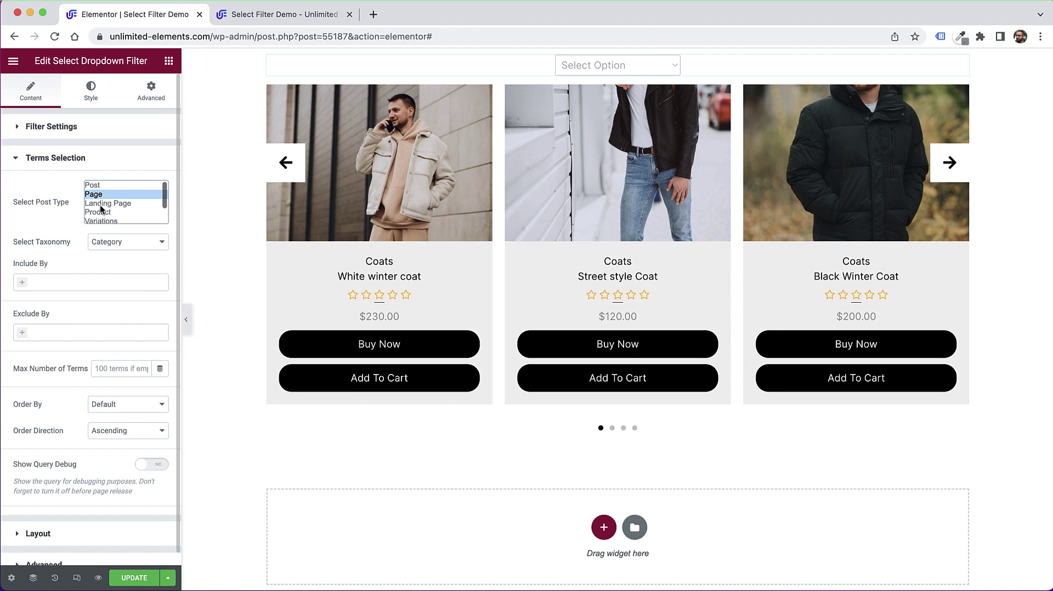
pyautogui.click(110, 214)
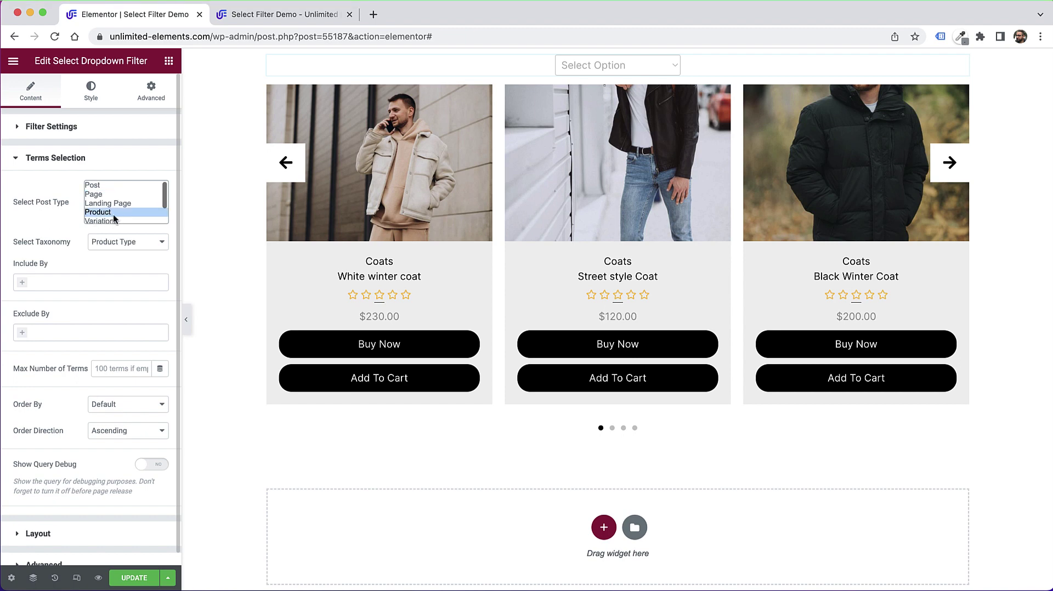
pyautogui.click(115, 240)
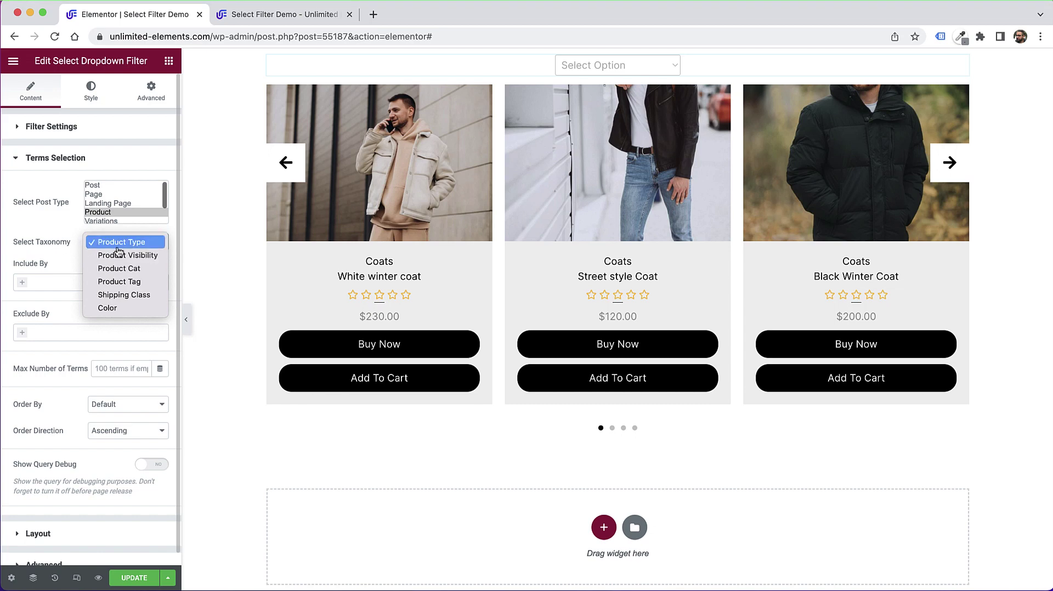
pyautogui.click(120, 268)
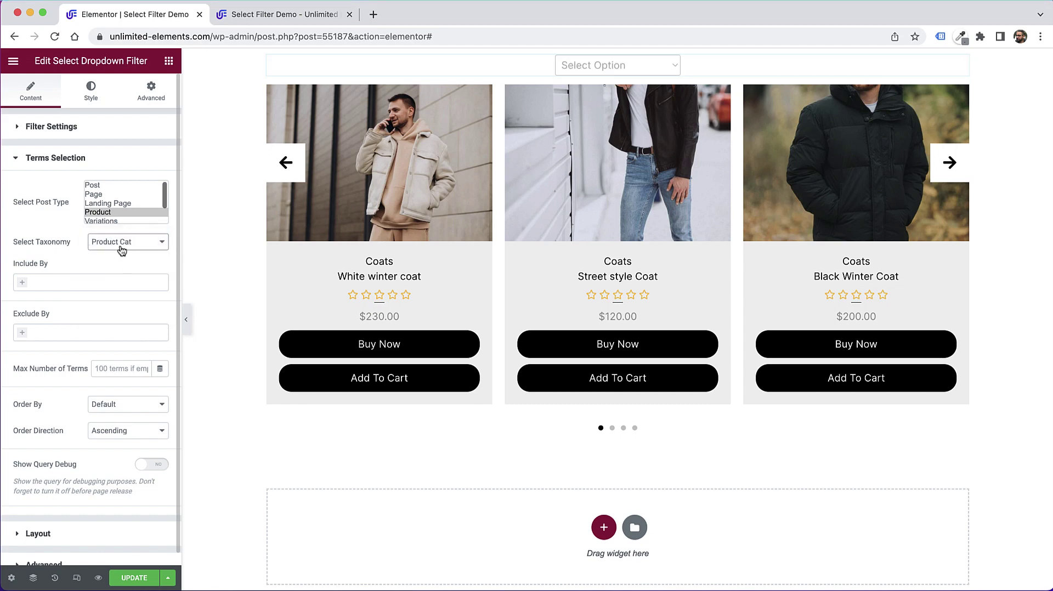
# Include terms by Specific Terms in the dropdown filter and add the Women category
pyautogui.click(77, 283)
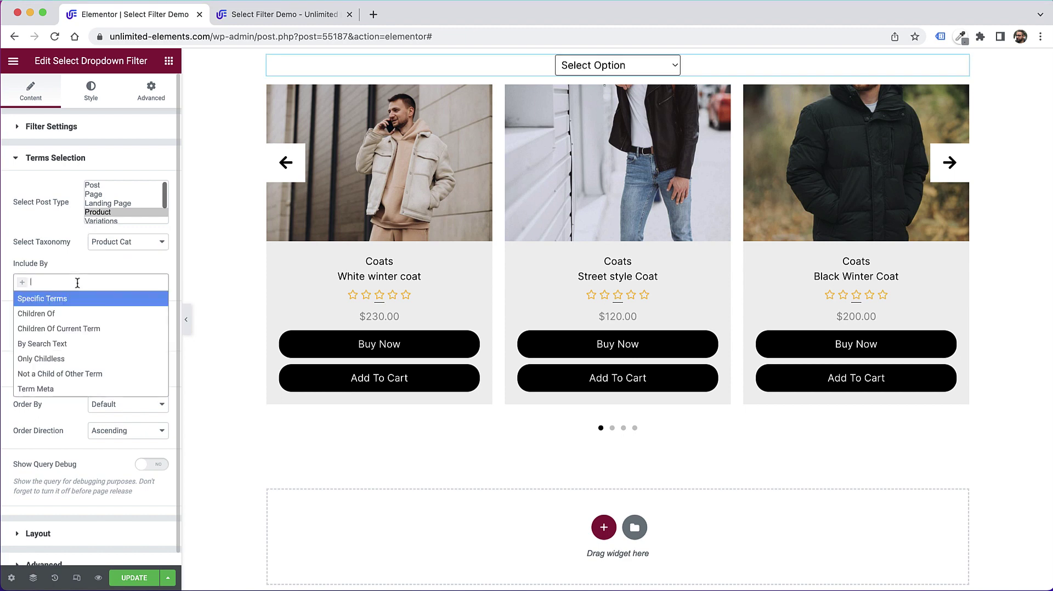
pyautogui.click(47, 301)
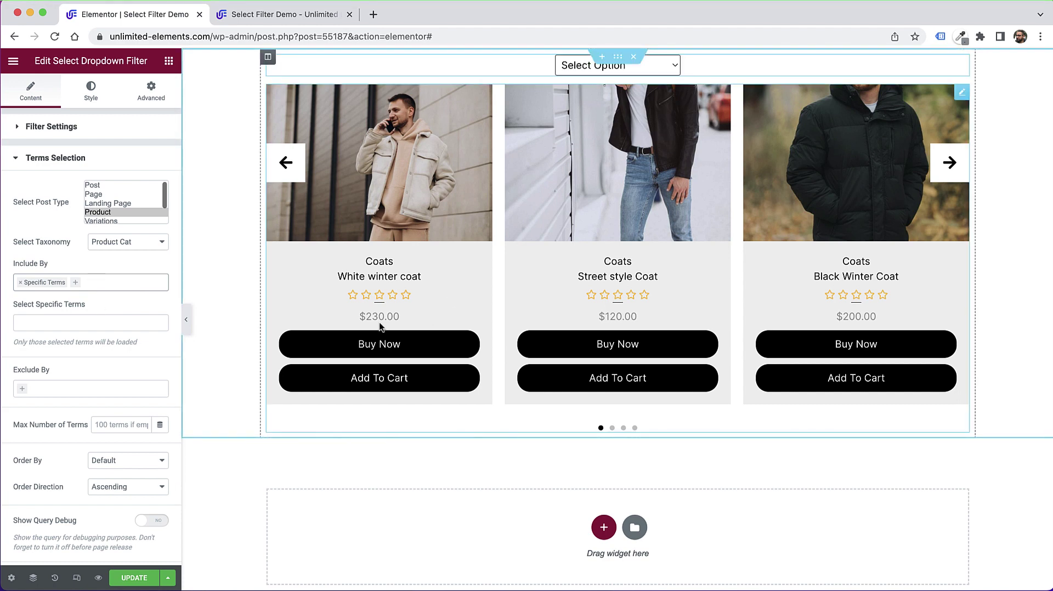
pyautogui.click(65, 324)
pyautogui.click(110, 318)
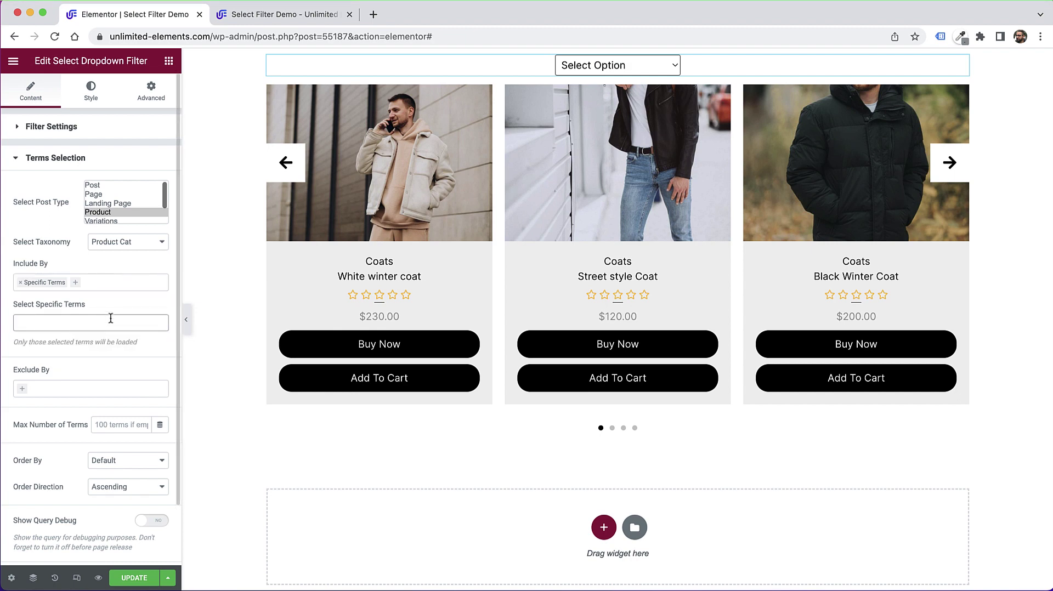
pyautogui.click(110, 319)
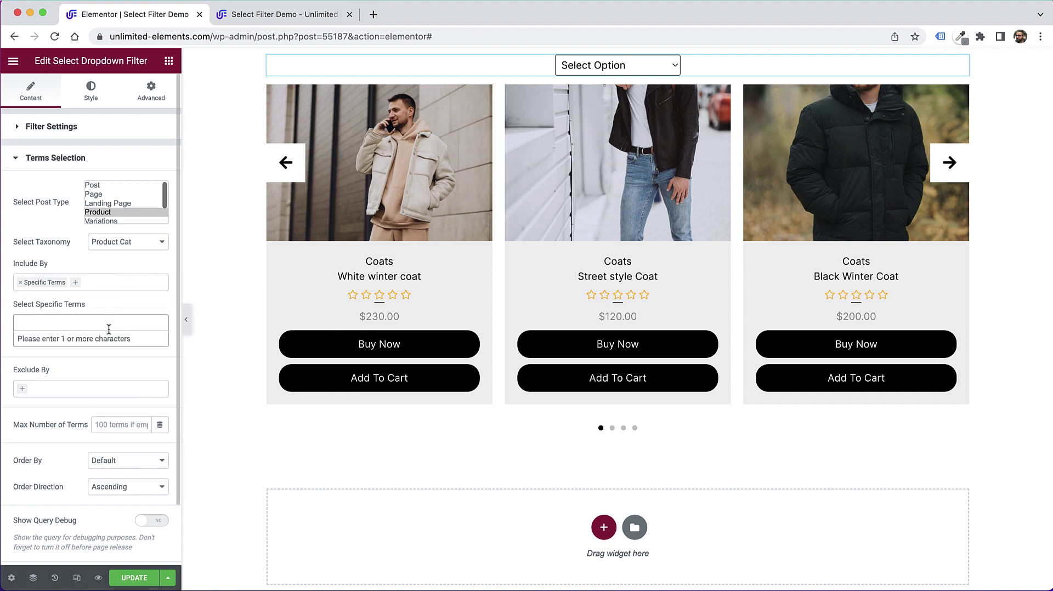
pyautogui.write('wom')
pyautogui.click(46, 383)
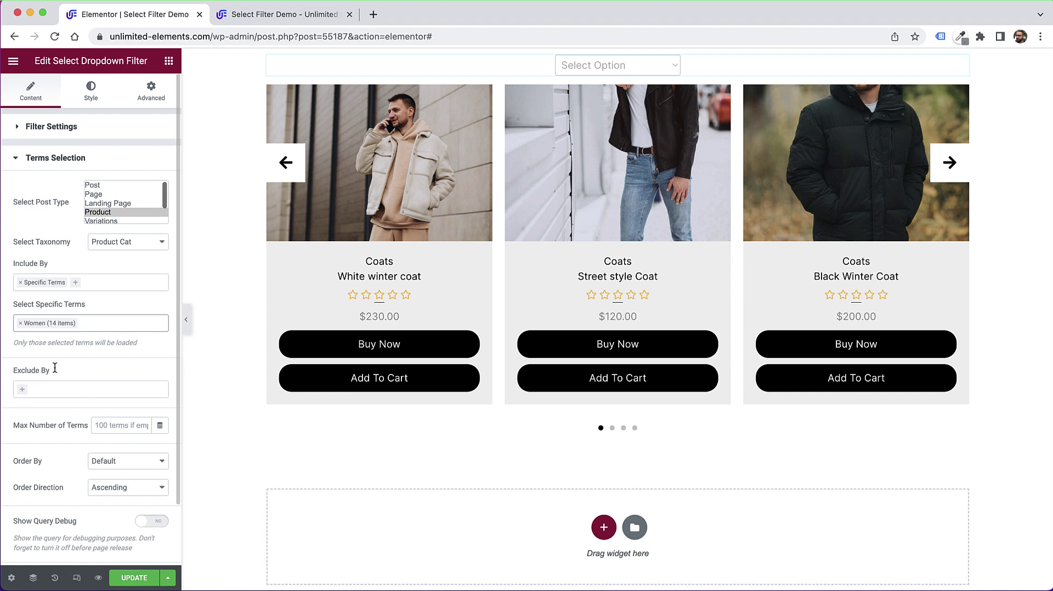
# Add the Men category to the filter's specific terms and check the options in the dropdown
pyautogui.click(105, 328)
pyautogui.write('me')
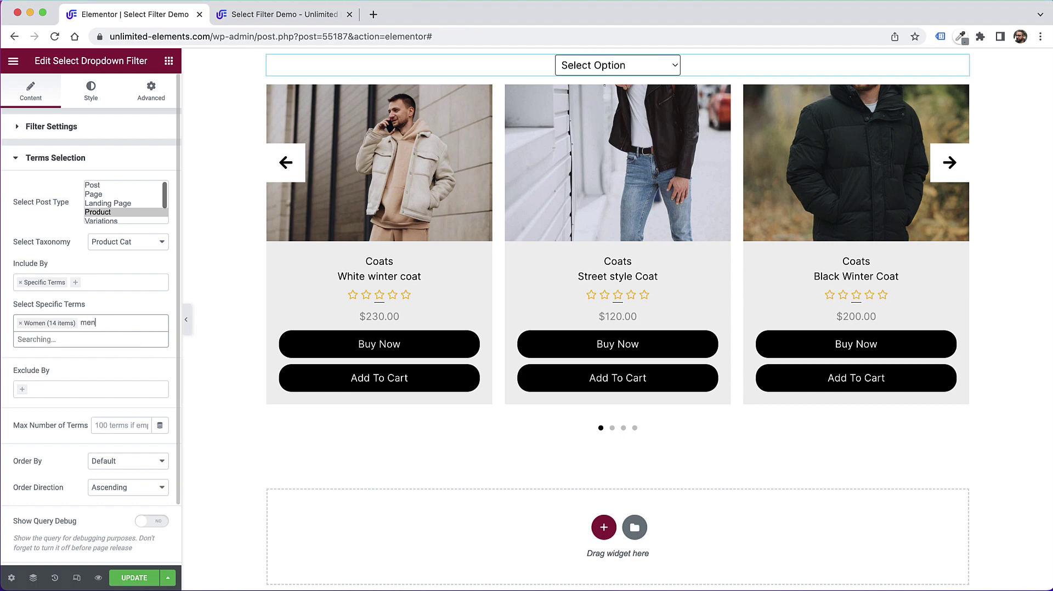
pyautogui.write('n')
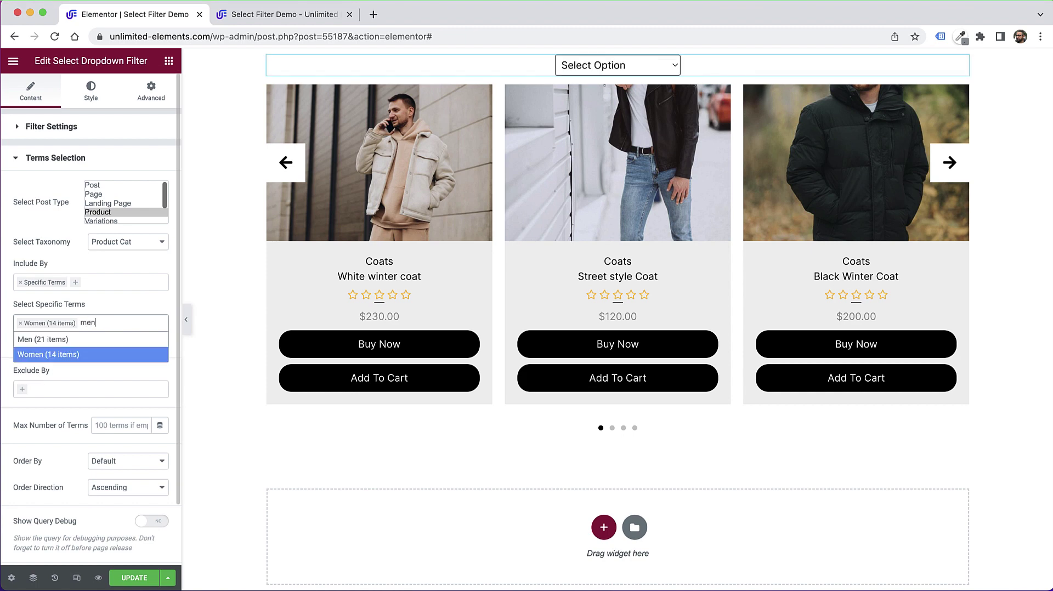
pyautogui.click(66, 341)
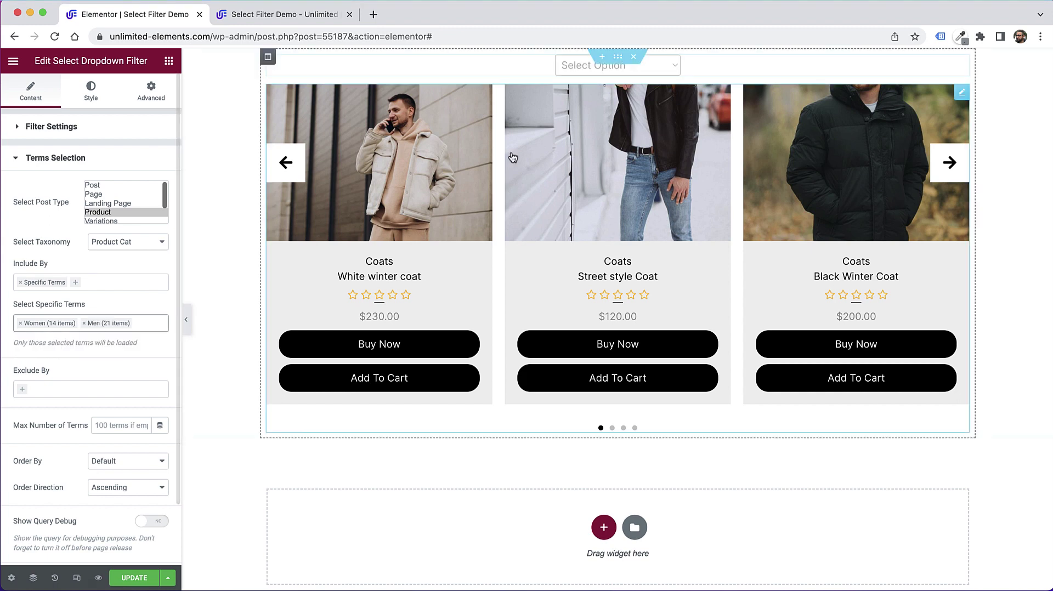
pyautogui.click(662, 65)
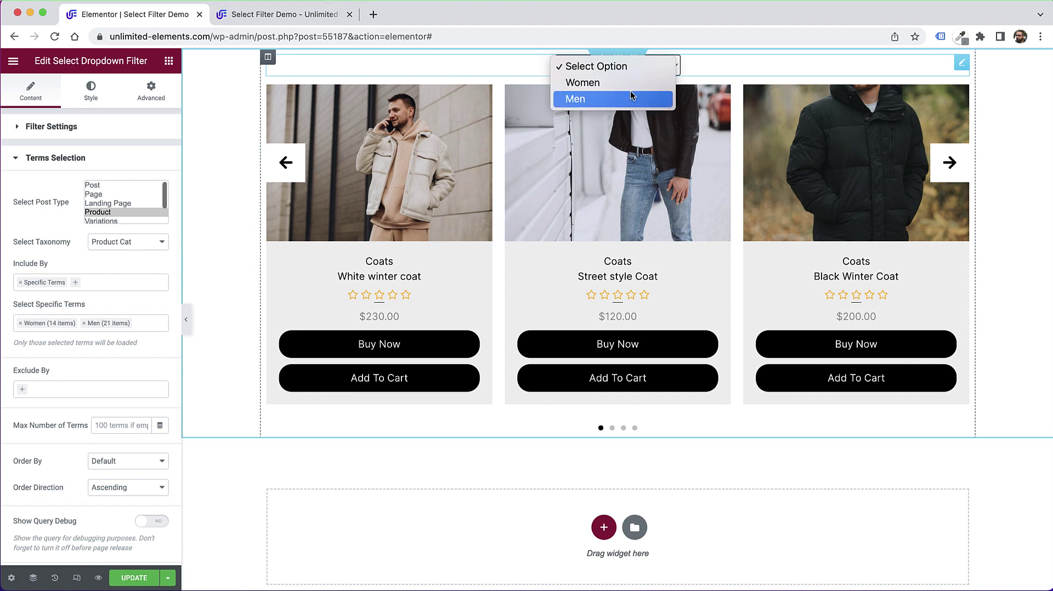
pyautogui.click(696, 68)
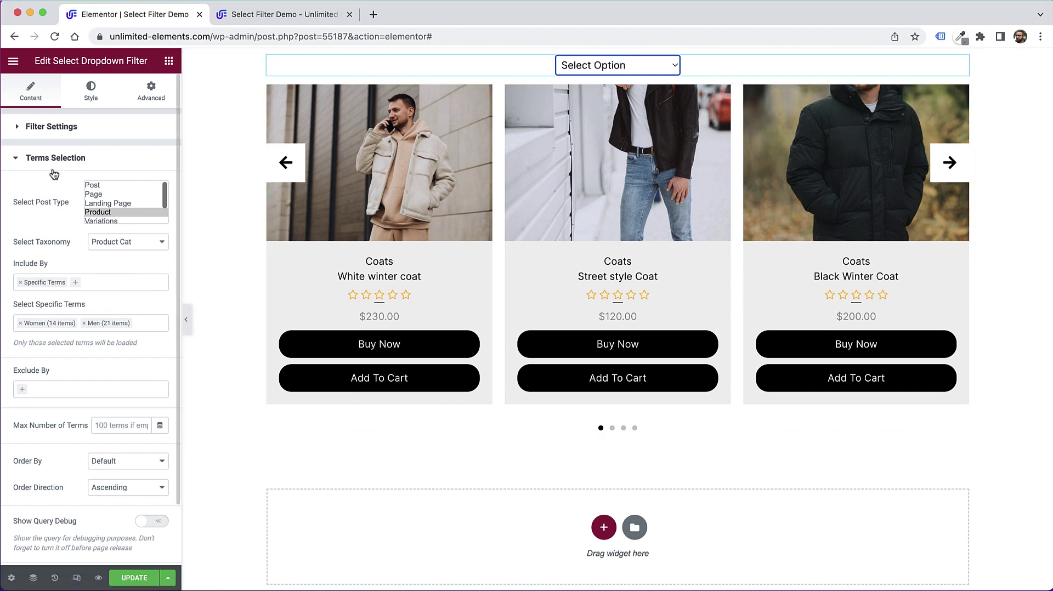
# Set the dropdown filter's Filter Role to Main and duplicate the filter widget
pyautogui.click(59, 134)
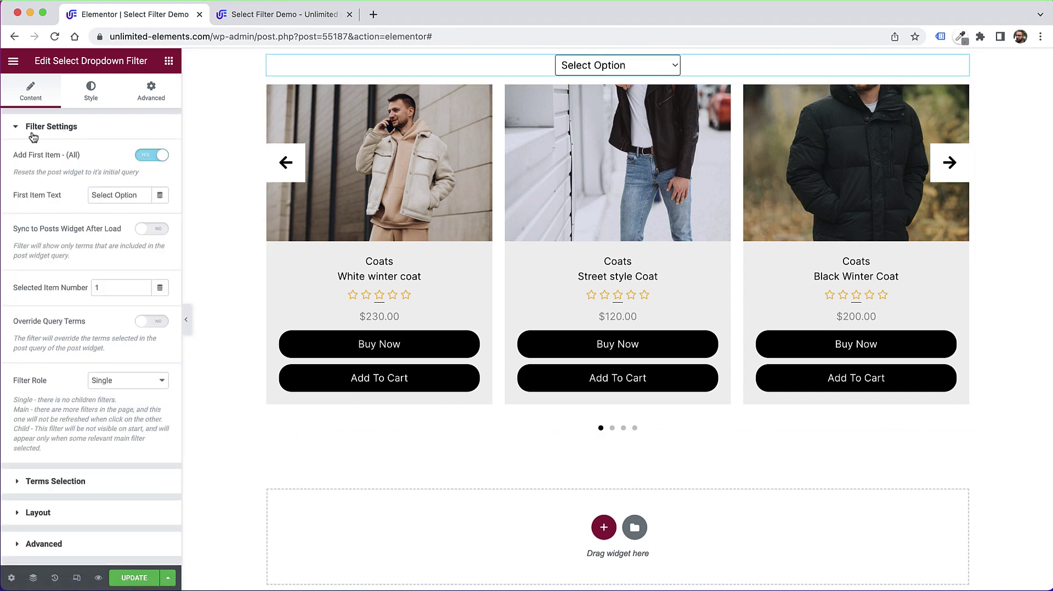
pyautogui.click(125, 387)
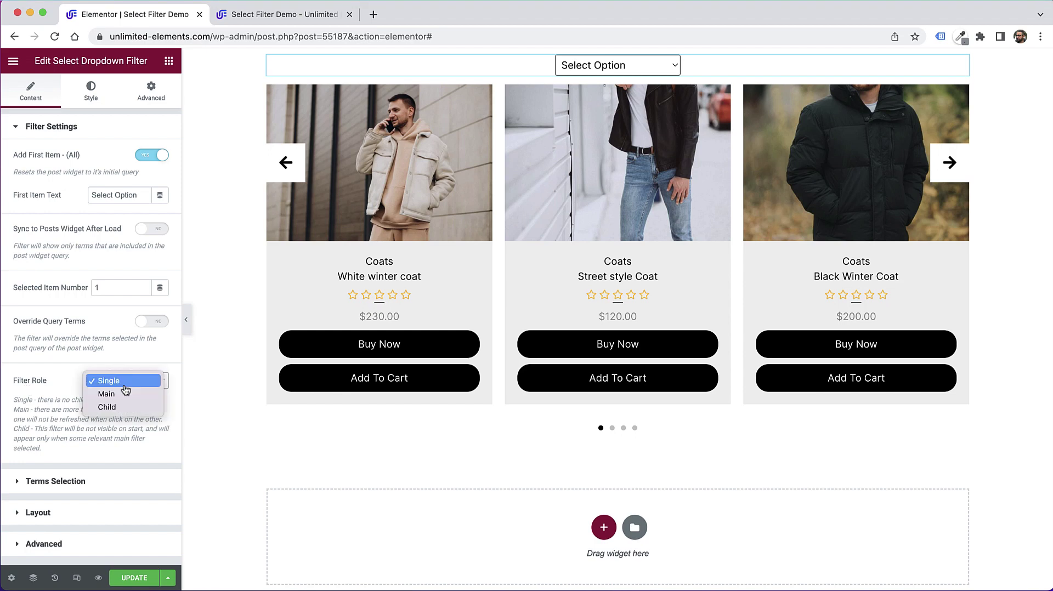
pyautogui.click(123, 394)
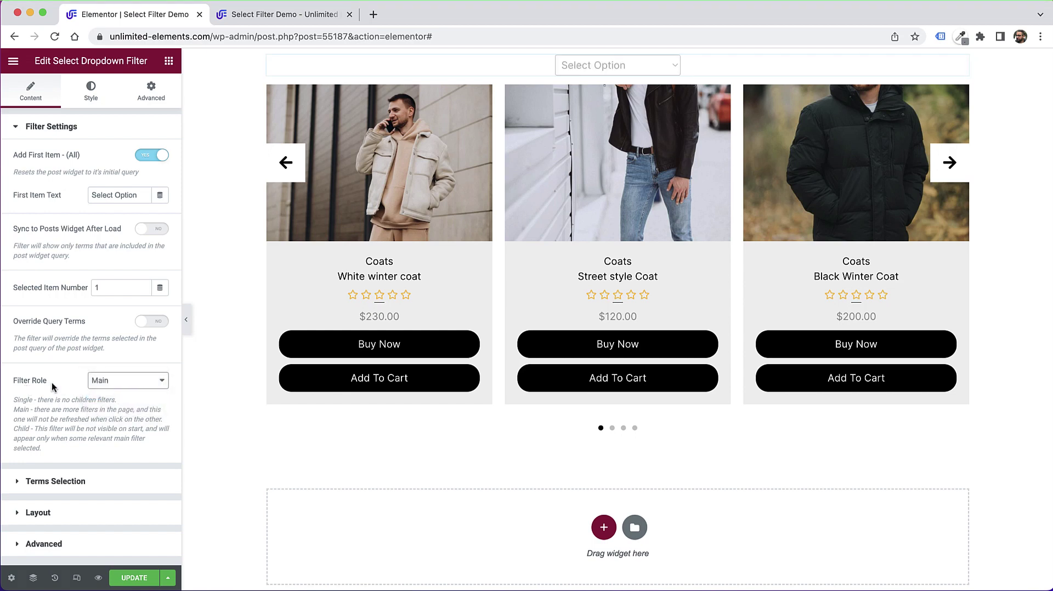
pyautogui.click(103, 388)
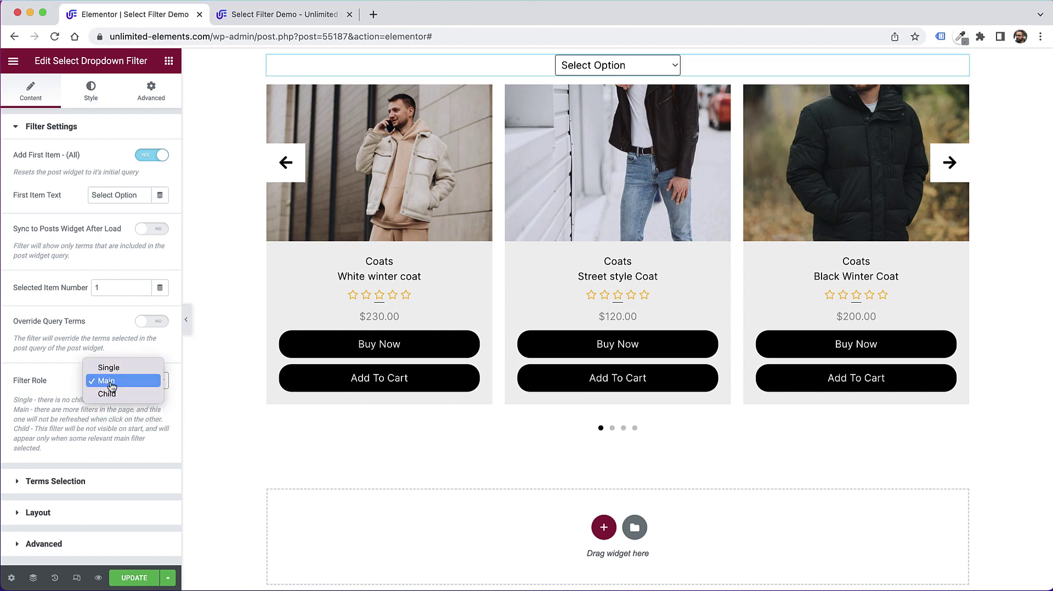
pyautogui.click(117, 386)
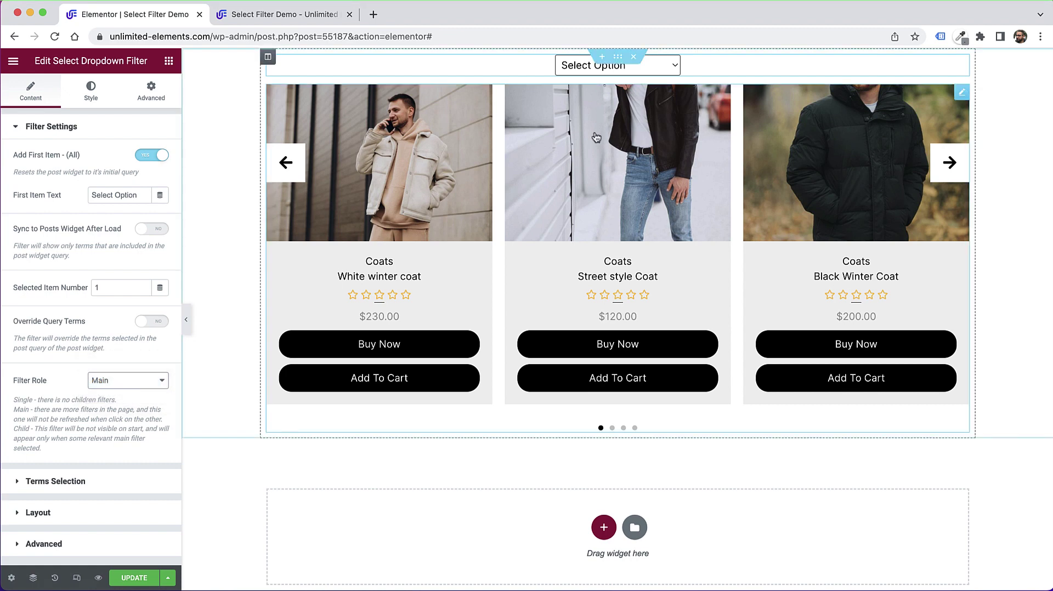
pyautogui.rightClick(671, 74)
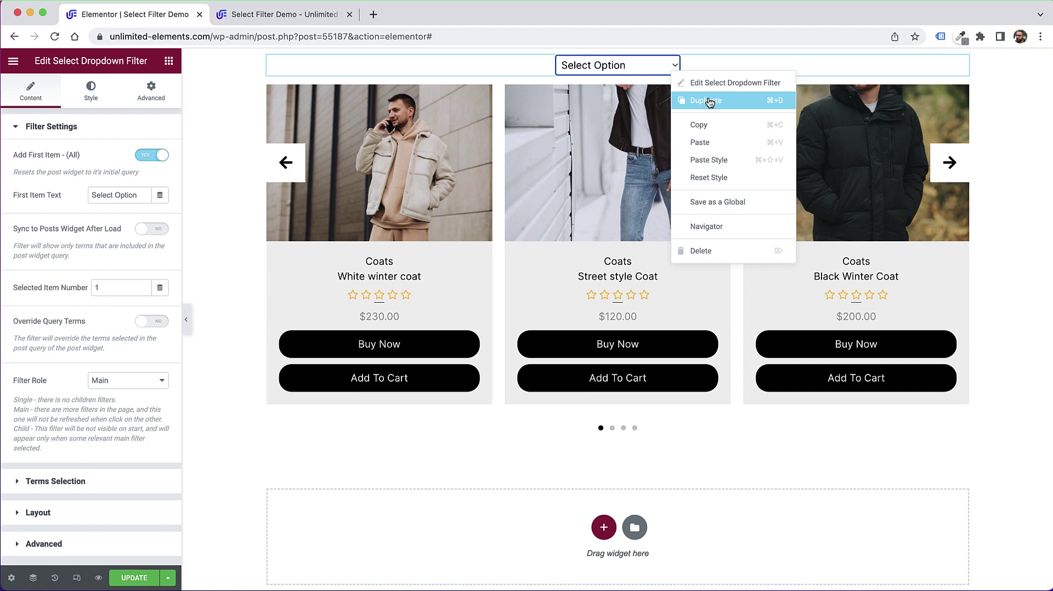
pyautogui.click(708, 101)
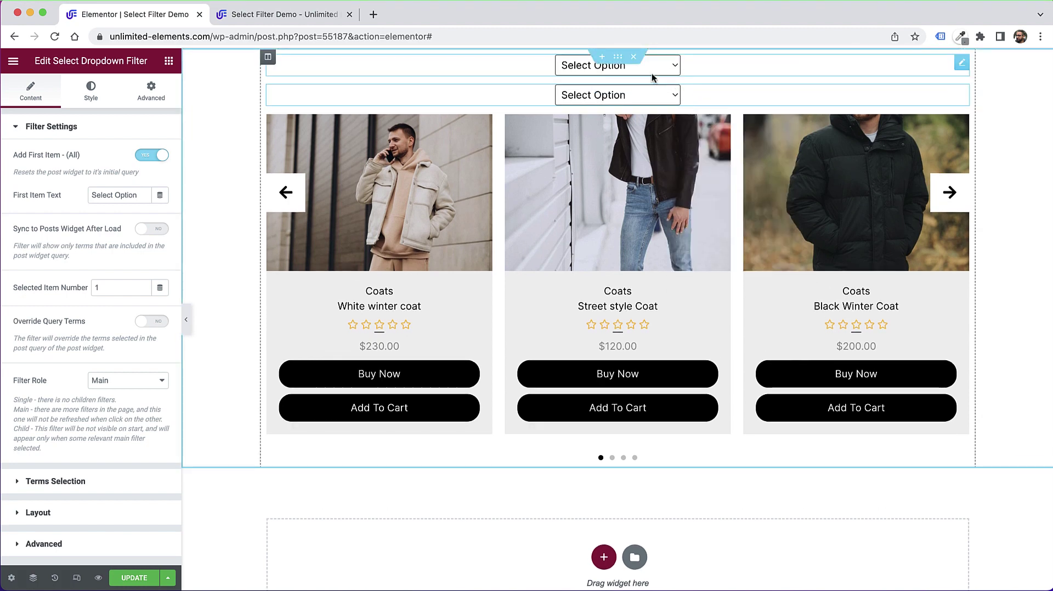
# Examine the options offered by the original dropdown filter and by its duplicate
pyautogui.click(669, 67)
pyautogui.click(695, 68)
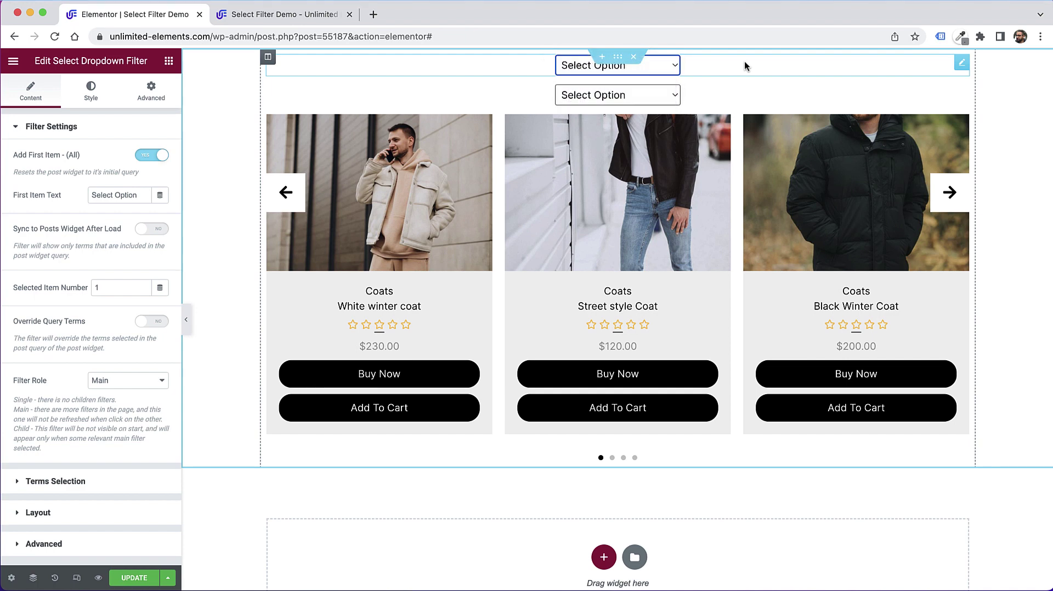
pyautogui.click(665, 68)
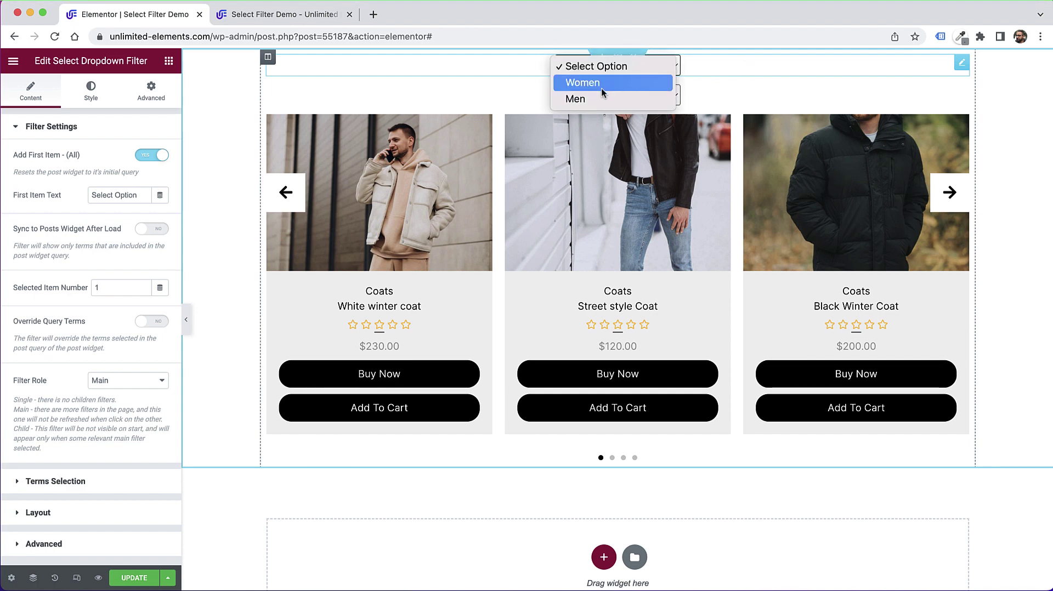
pyautogui.click(735, 83)
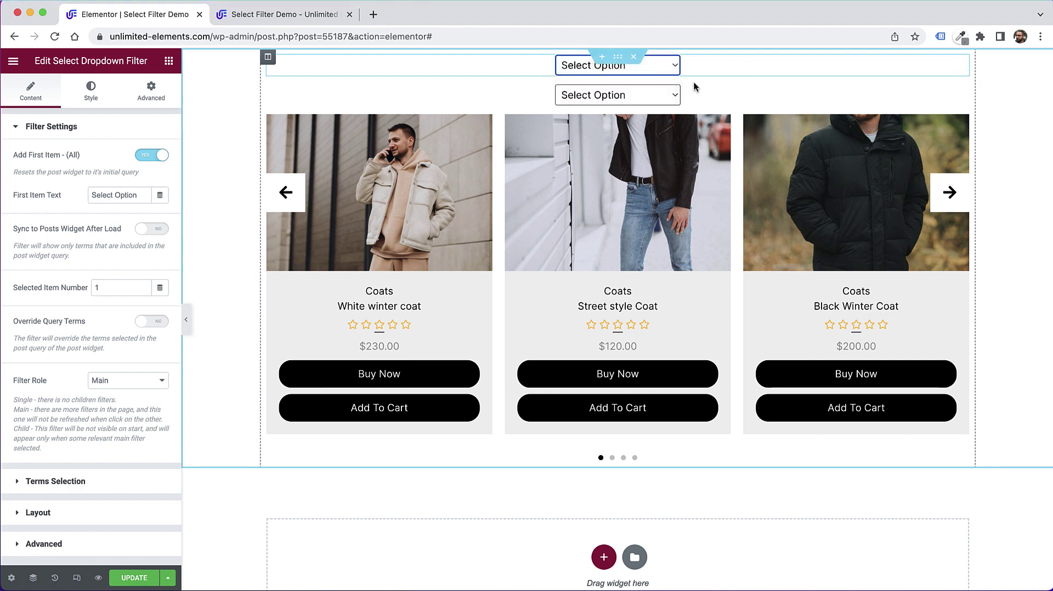
pyautogui.click(629, 98)
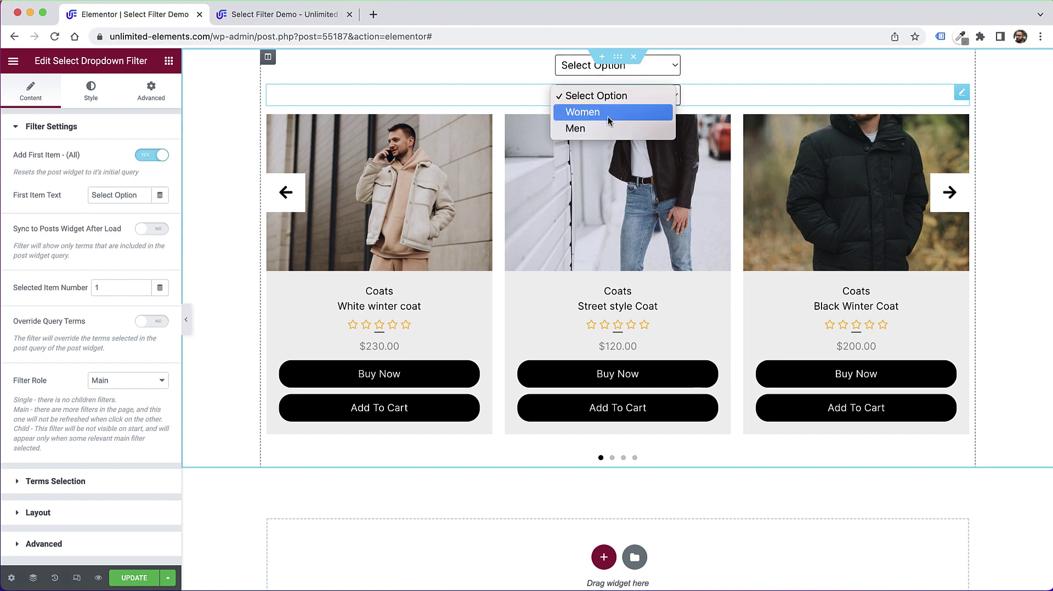
pyautogui.click(726, 101)
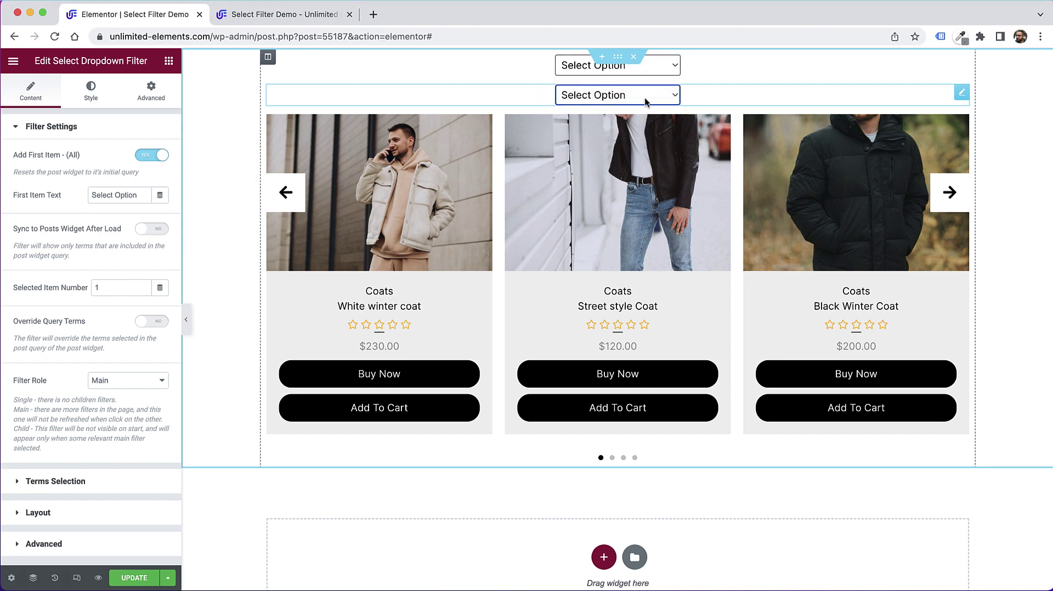
# Set the Filter Role of the duplicated dropdown directly above the carousel to Child
pyautogui.click(647, 99)
pyautogui.click(708, 97)
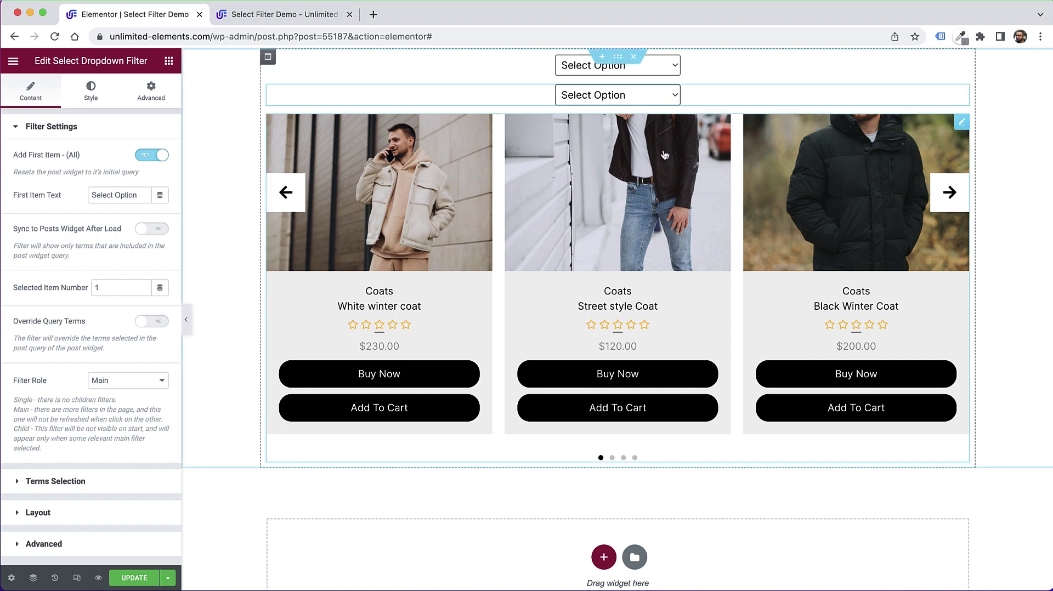
pyautogui.click(107, 384)
pyautogui.click(133, 393)
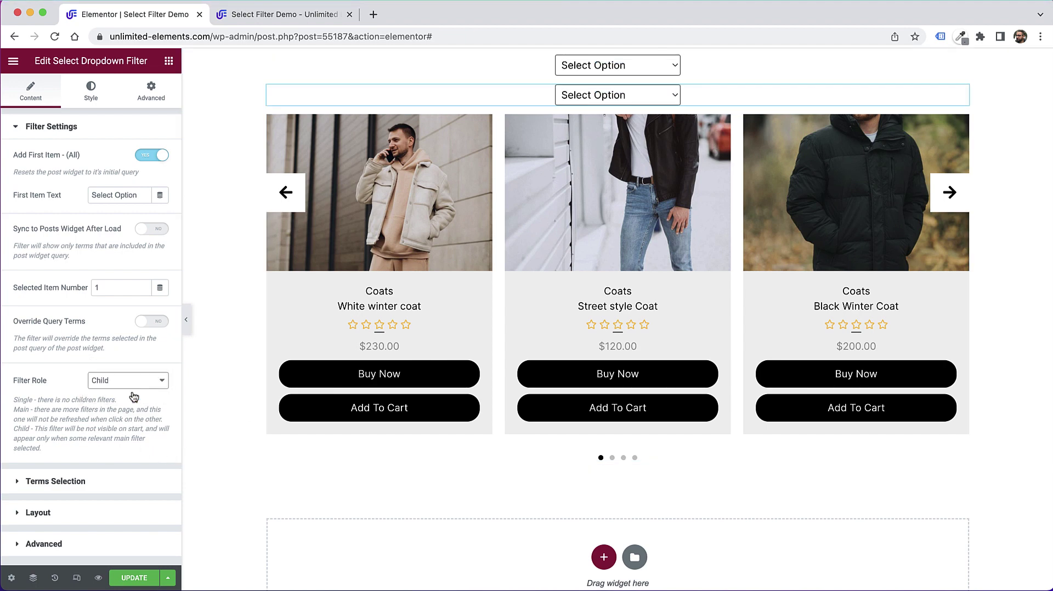
# Replace the child filter's Specific Terms inclusion with Children Of and choose Men as the parent term
pyautogui.click(65, 482)
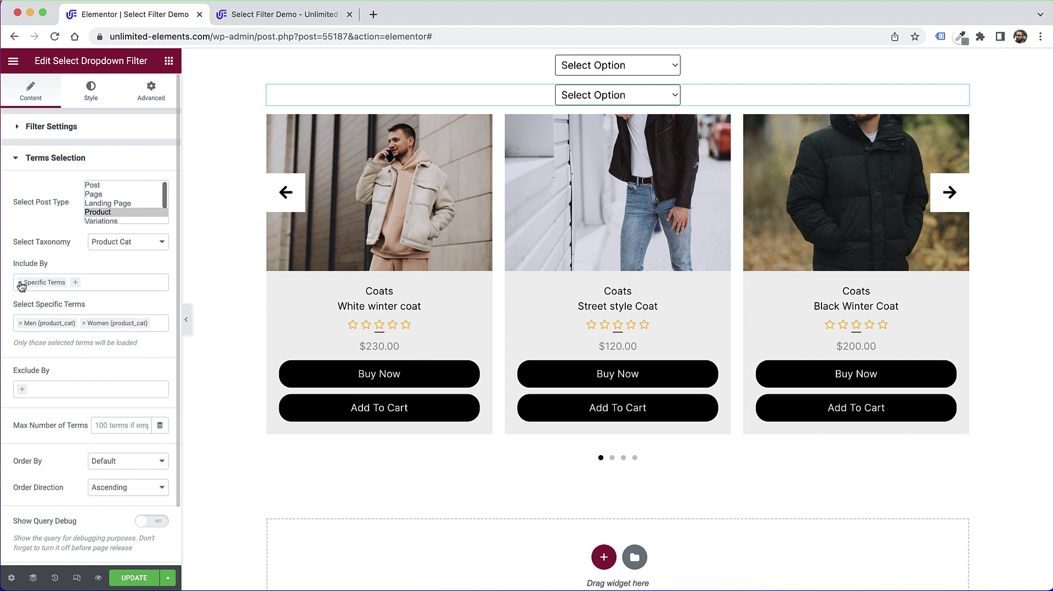
pyautogui.click(20, 283)
pyautogui.click(53, 313)
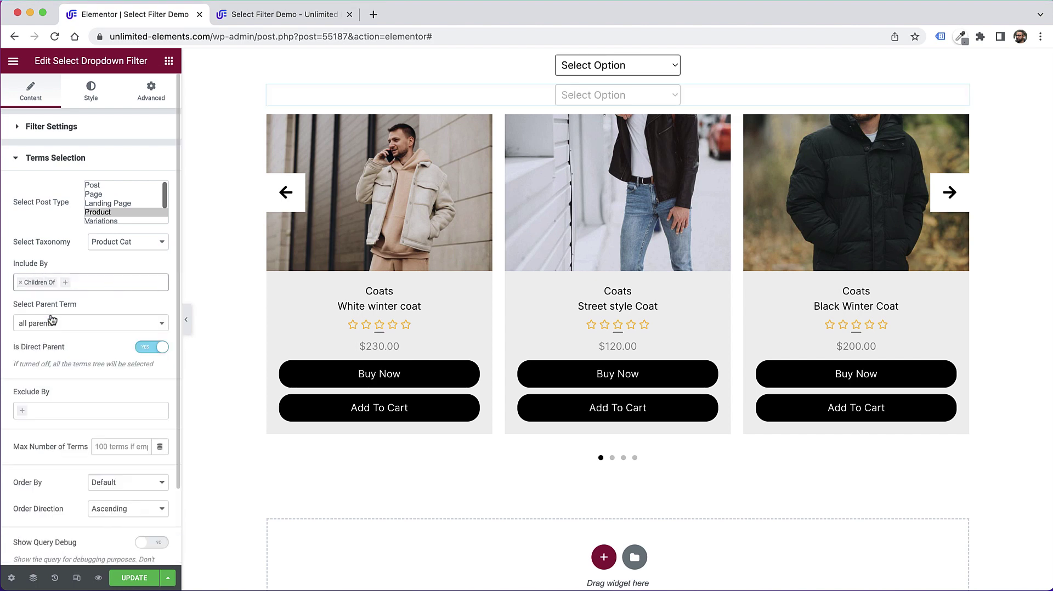
pyautogui.click(80, 324)
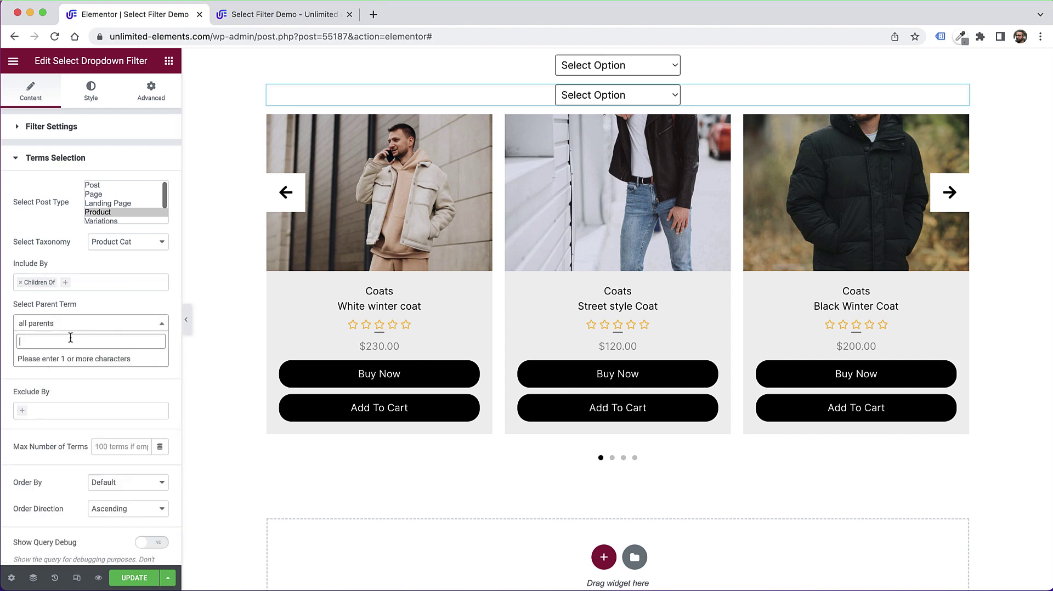
pyautogui.write('me')
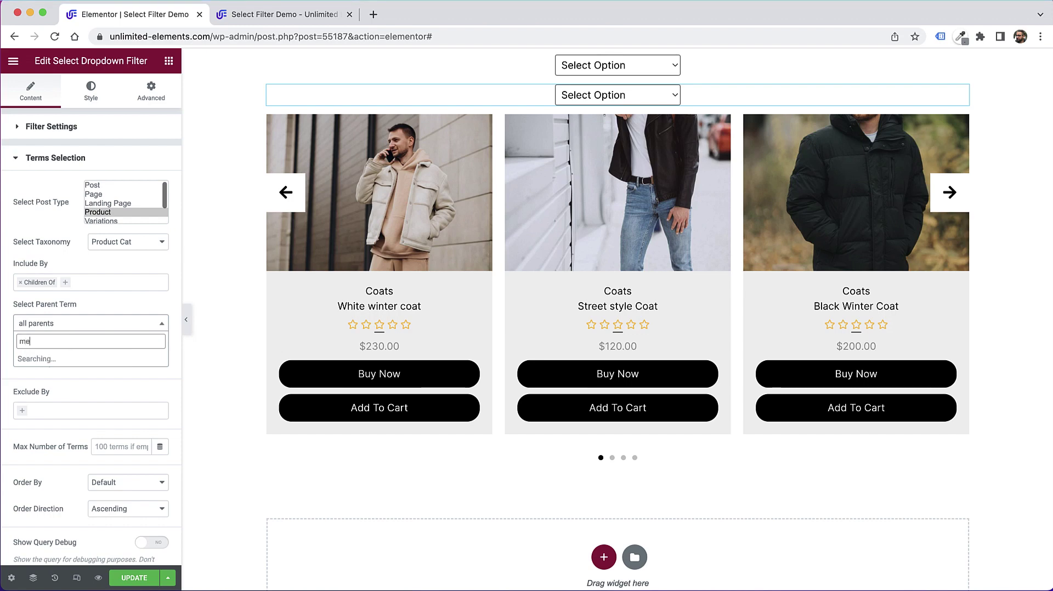
pyautogui.write('n')
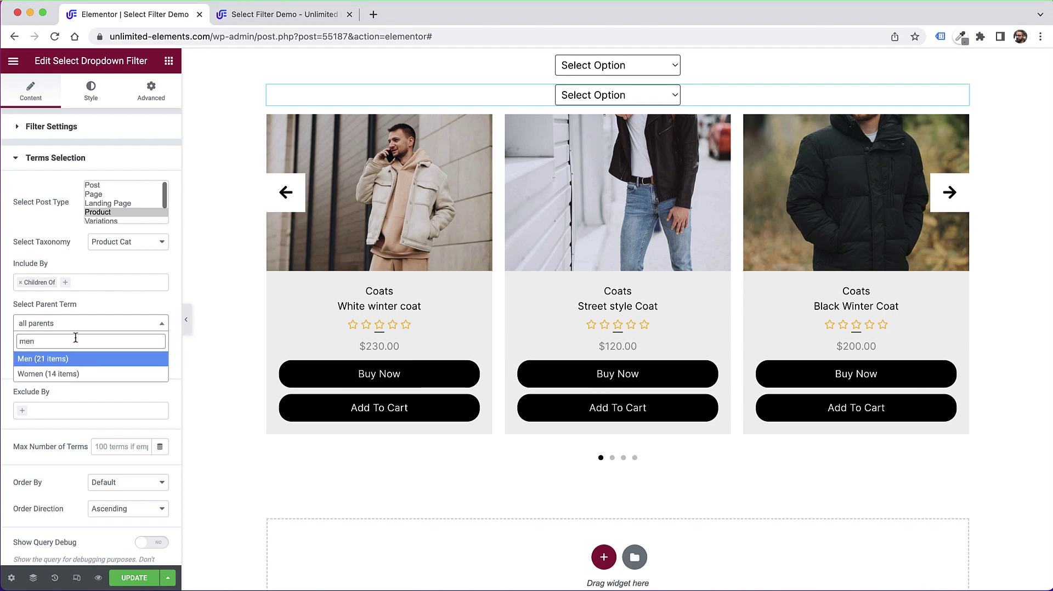
pyautogui.click(80, 359)
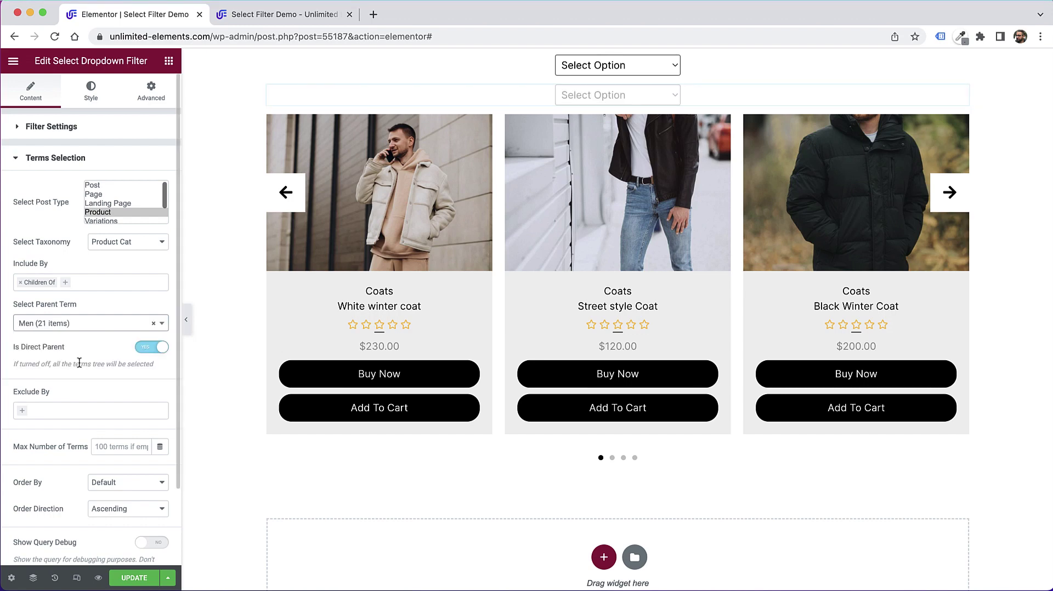
# Examine the options offered by the child filter and by the main filter above it
pyautogui.click(651, 95)
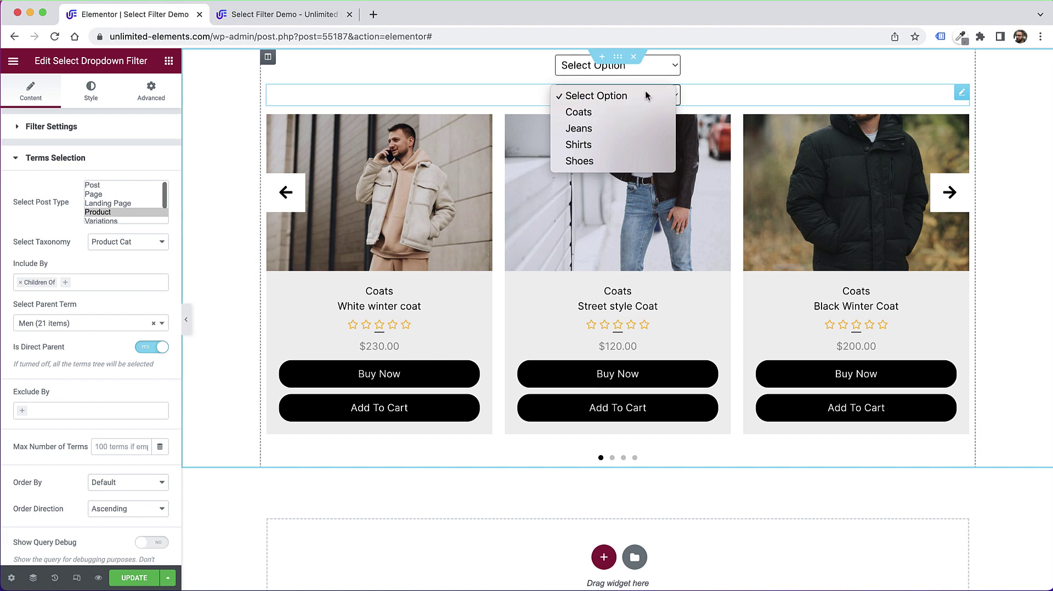
pyautogui.click(662, 72)
pyautogui.click(648, 75)
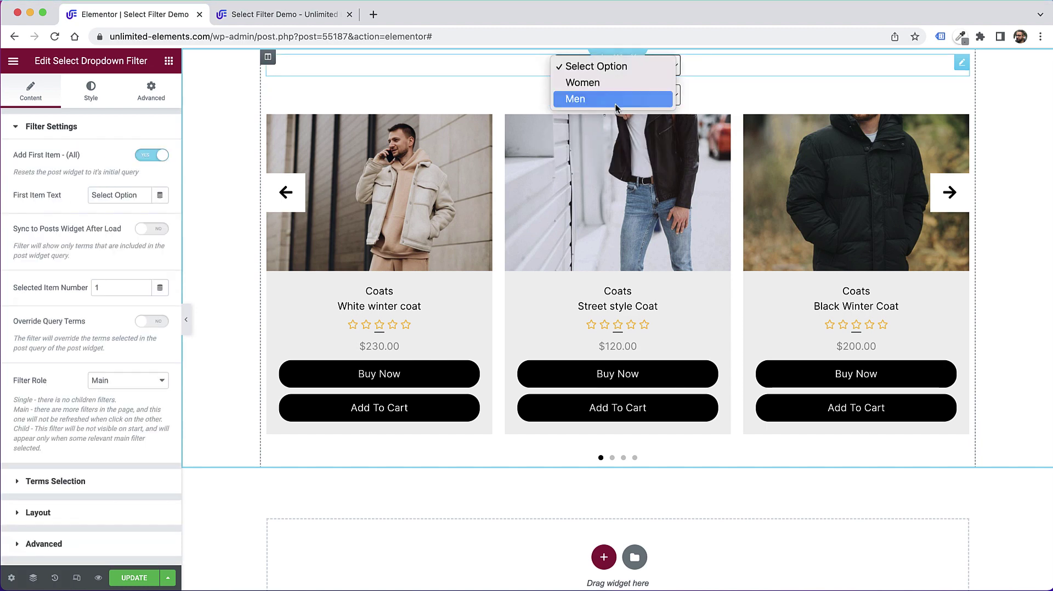
pyautogui.click(755, 96)
# Save the page with the main and child filters and open its preview
pyautogui.click(134, 577)
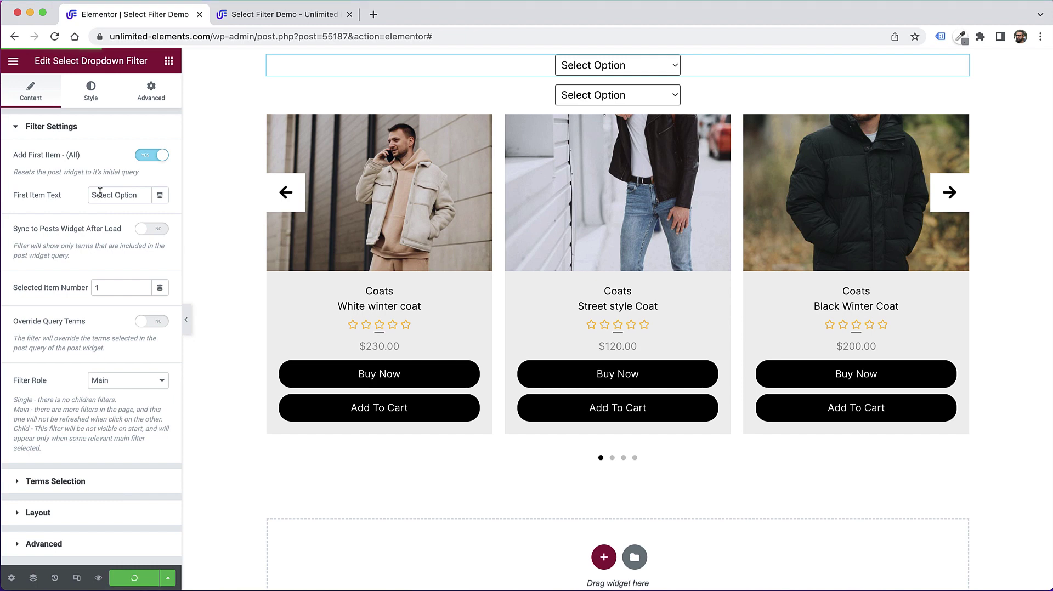
pyautogui.click(707, 97)
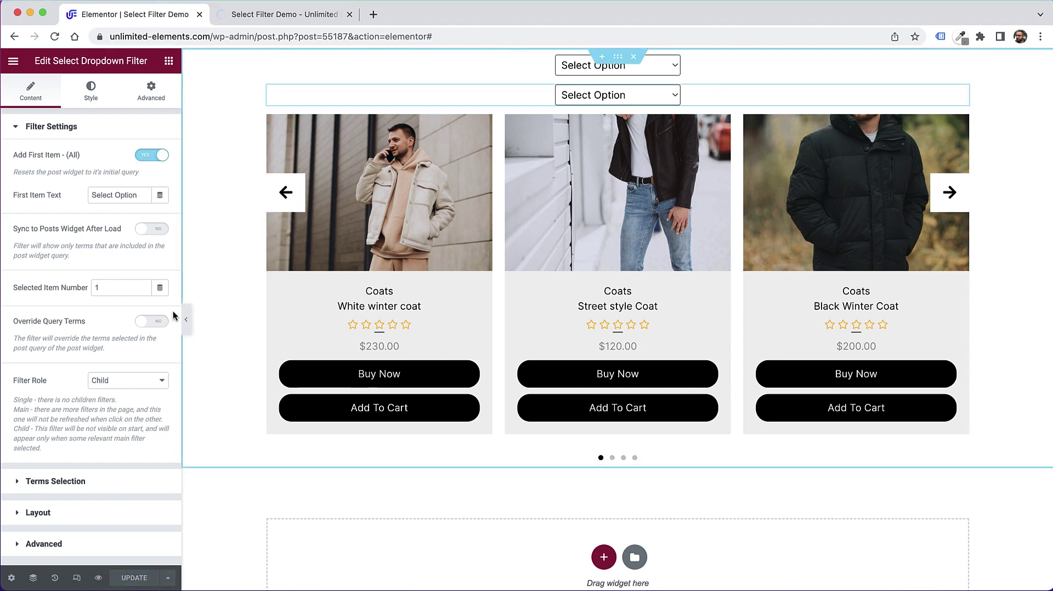
pyautogui.click(101, 578)
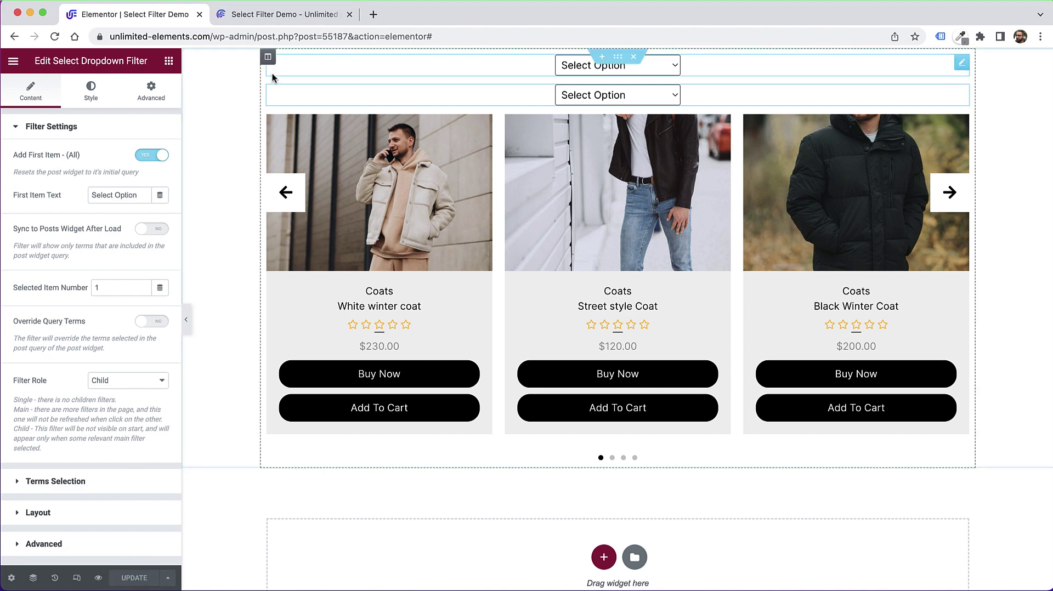
pyautogui.click(246, 11)
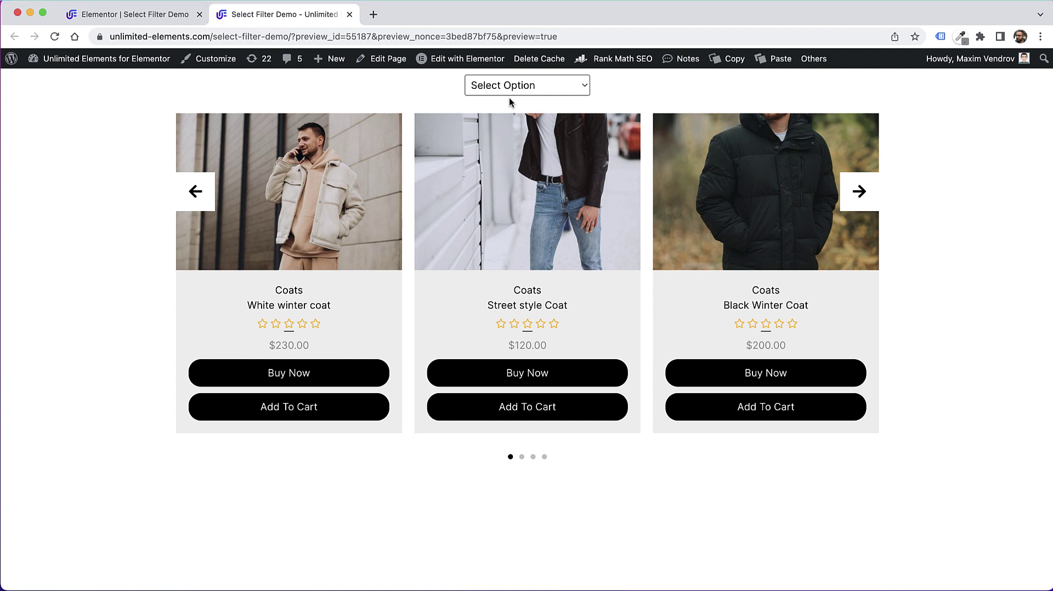
# Filter the previewed product carousel by Men and Coats, and browse through the filtered products
pyautogui.click(524, 89)
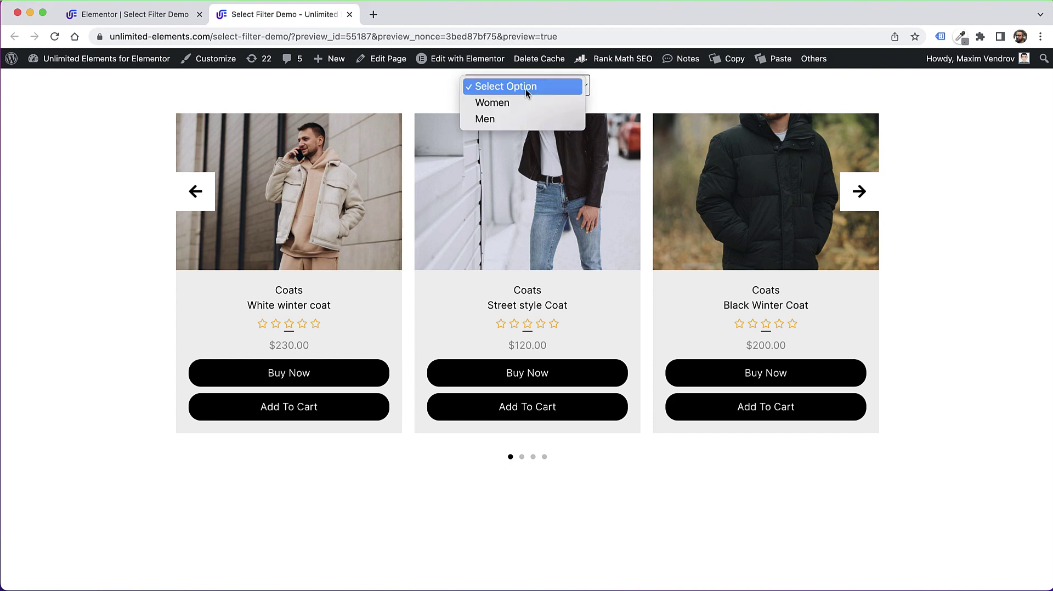
pyautogui.click(500, 119)
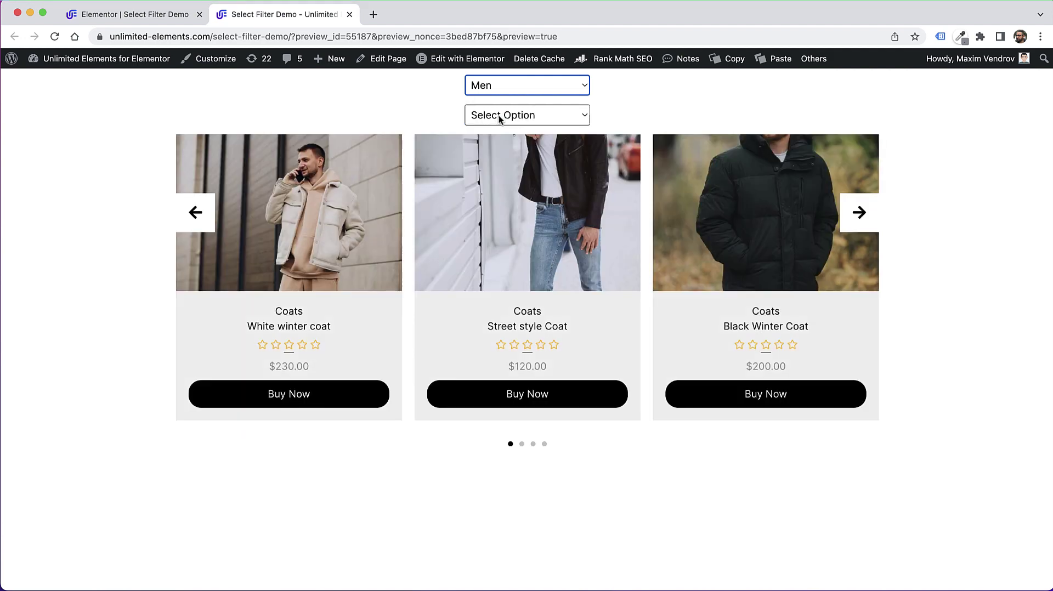
pyautogui.click(500, 118)
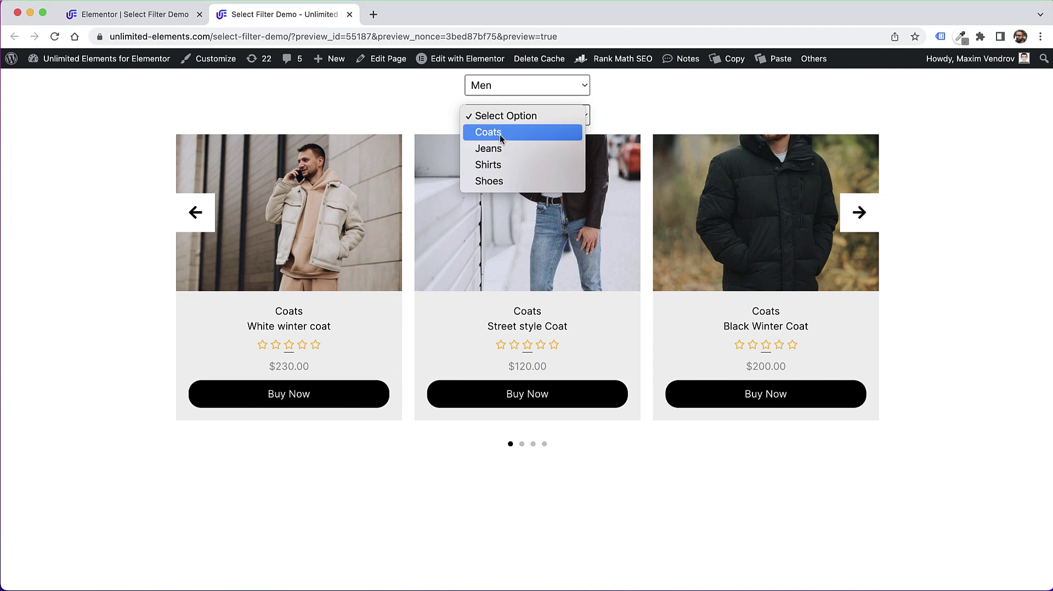
pyautogui.click(499, 134)
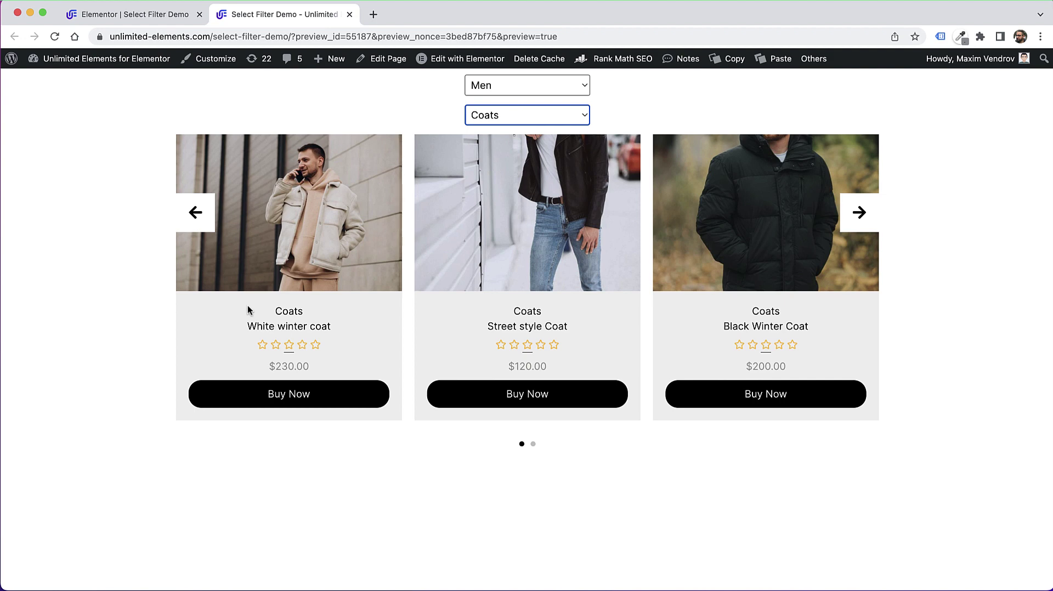
pyautogui.click(858, 205)
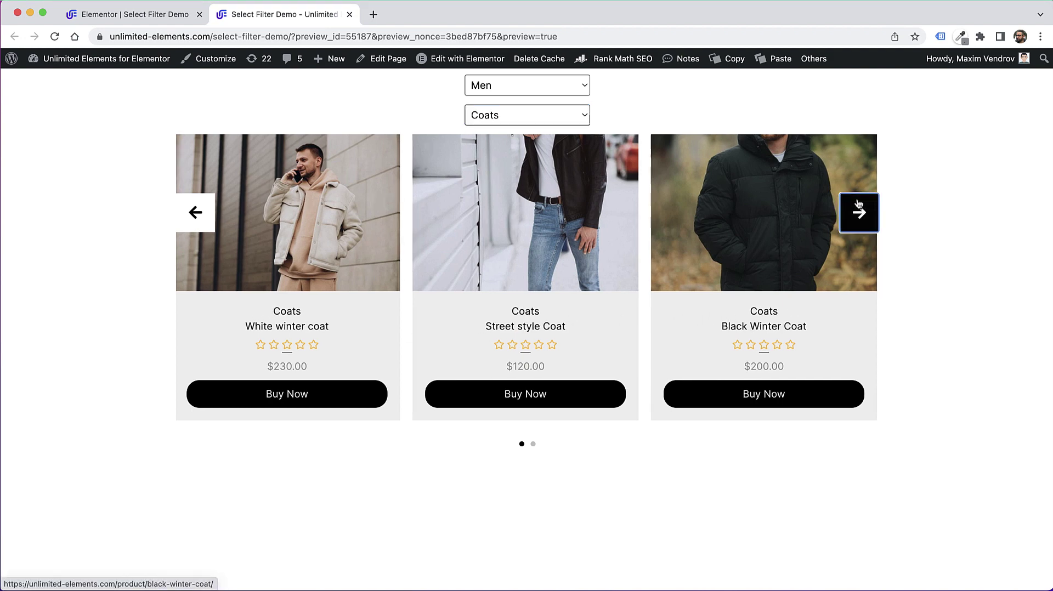
pyautogui.click(859, 204)
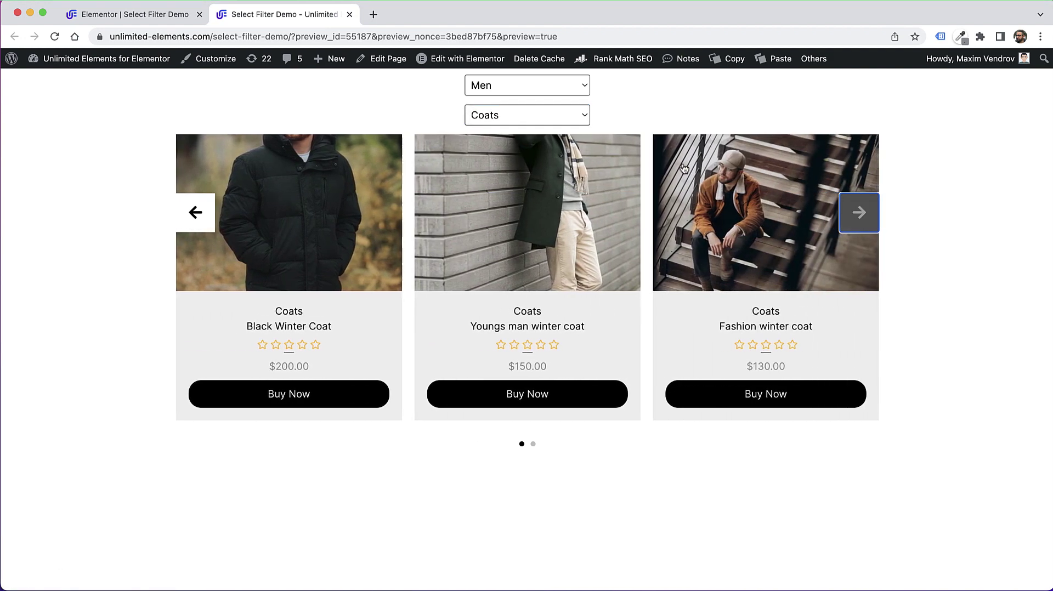
# Switch the child filter in the preview to Jeans and browse the carousel forward and back
pyautogui.click(520, 114)
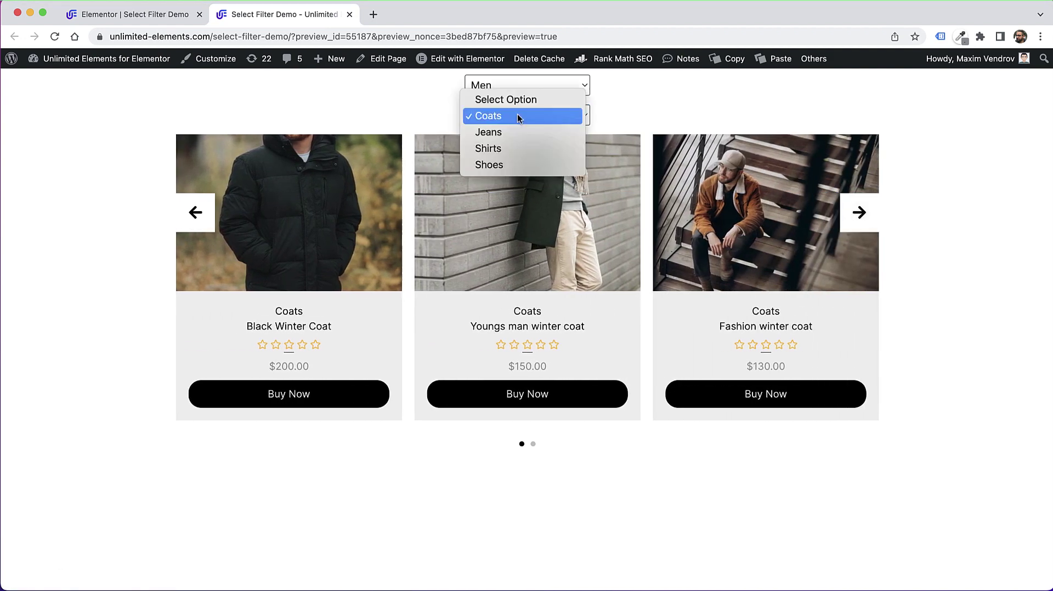
pyautogui.click(497, 136)
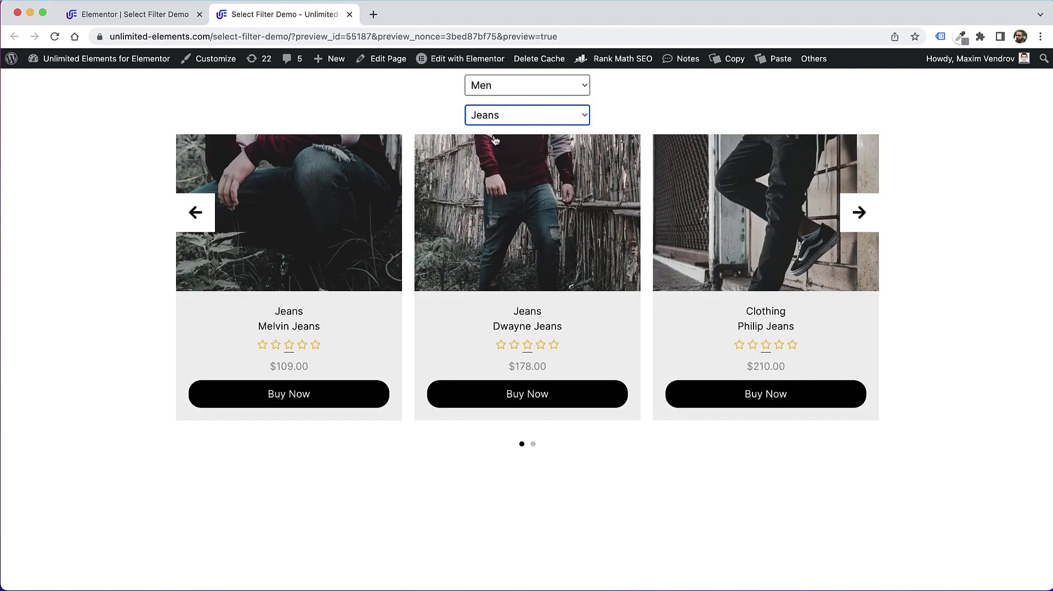
pyautogui.click(859, 212)
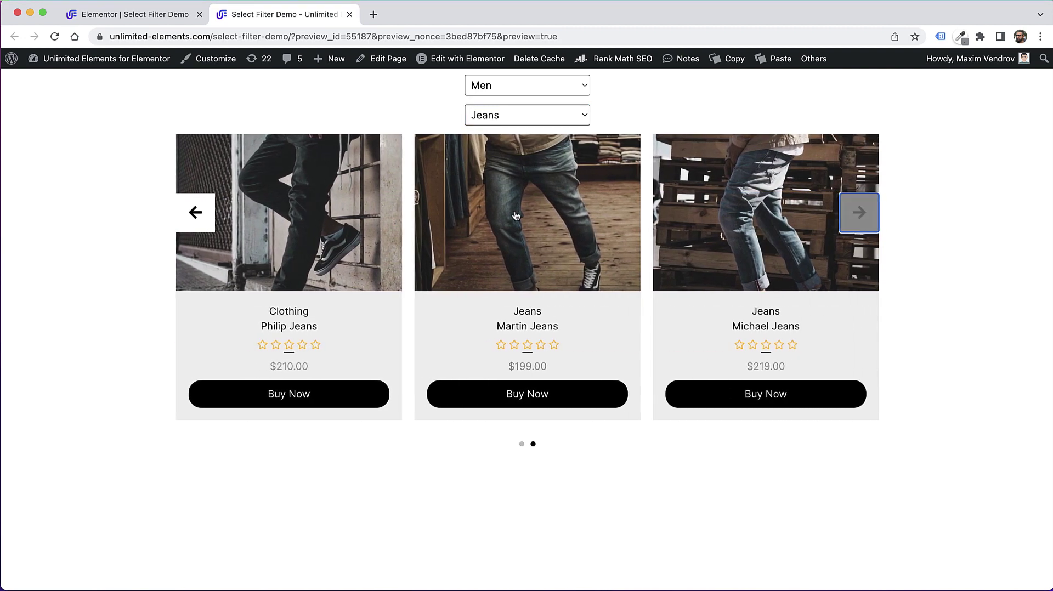
pyautogui.click(196, 213)
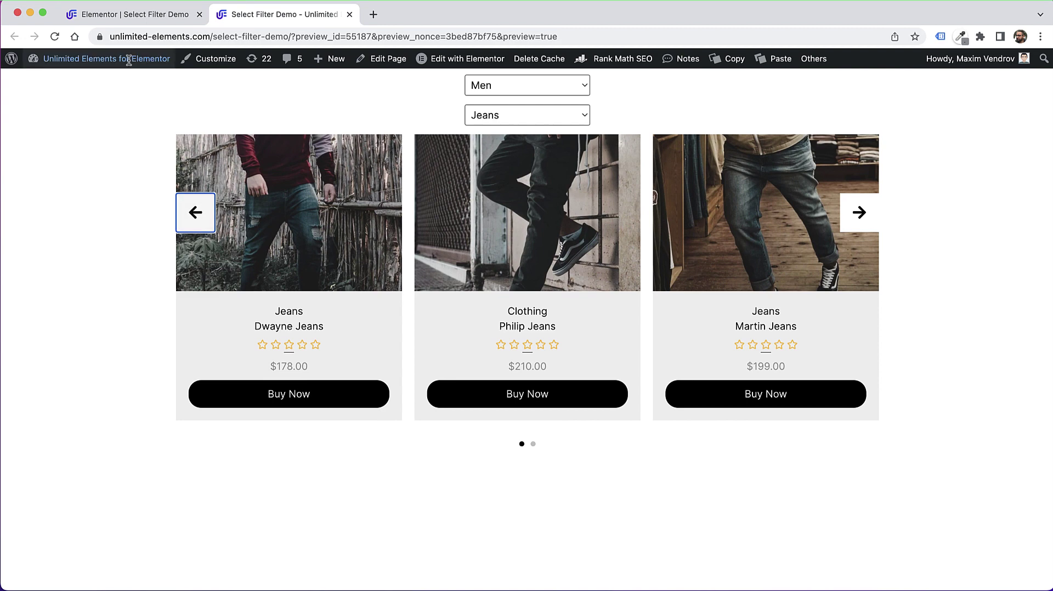
# Return to the Elementor editor, delete the section with the carousel and filters, and add a Masonry Gallery widget in its place
pyautogui.click(96, 18)
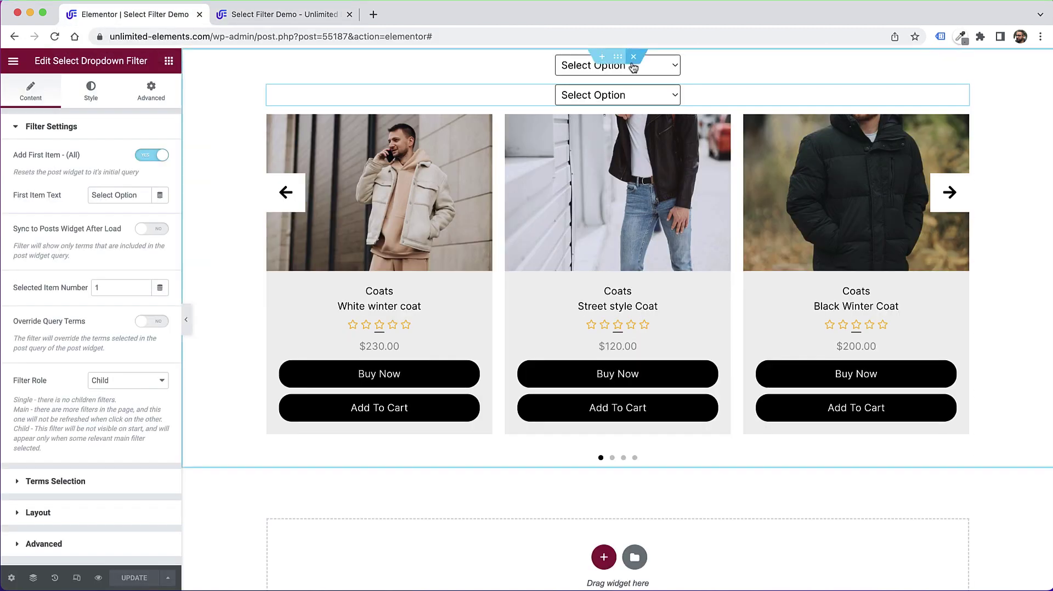
pyautogui.click(633, 58)
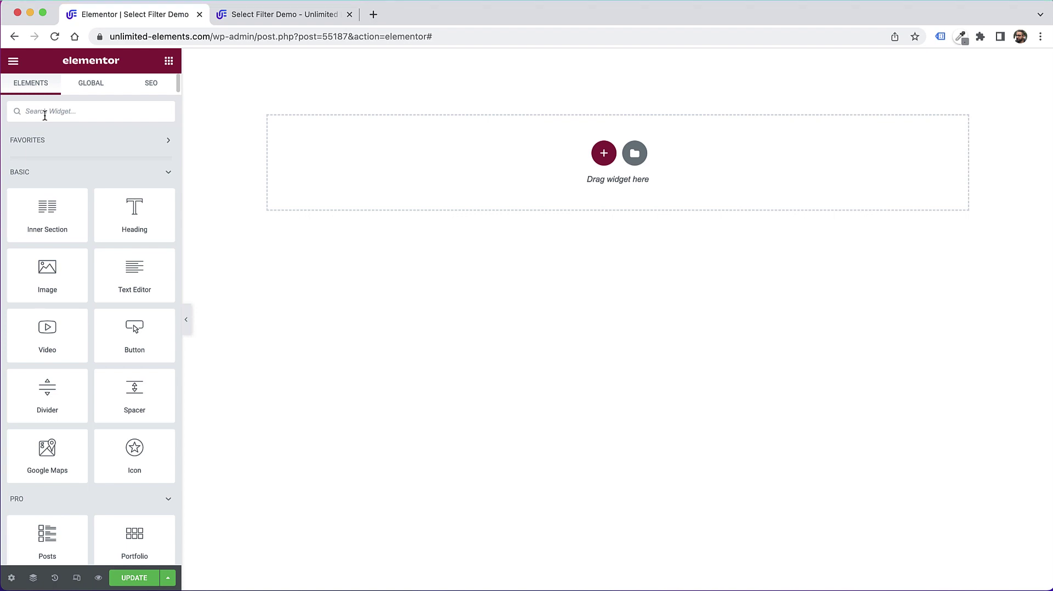
pyautogui.write('gallery')
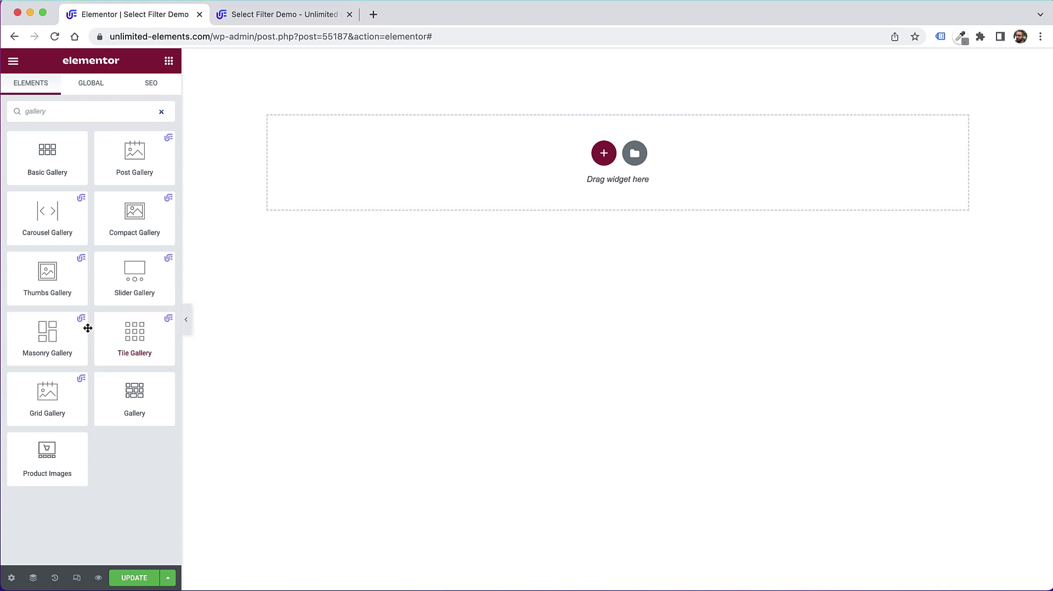
pyautogui.moveTo(48, 335); pyautogui.dragTo(570, 187)
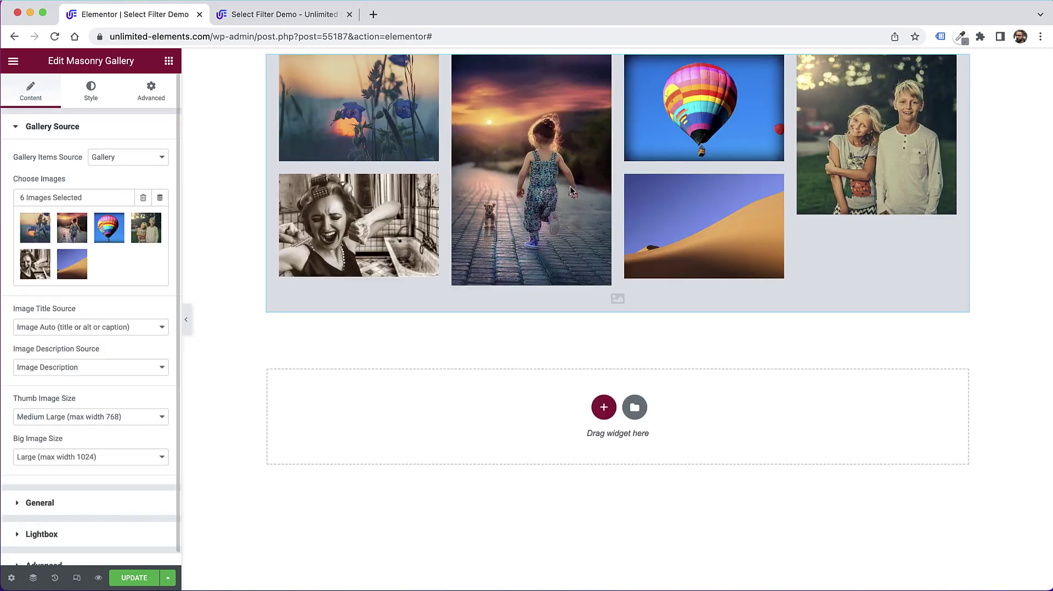
# Set the Masonry Gallery's items source to Posts and include the Cocktails and Desserts terms in its posts query
pyautogui.click(118, 164)
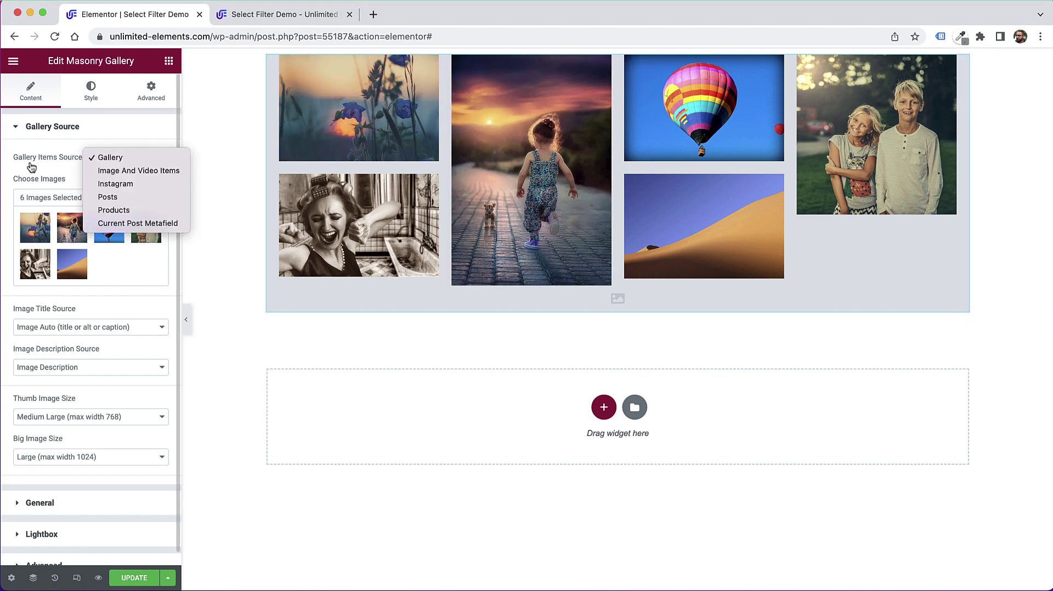
pyautogui.click(124, 201)
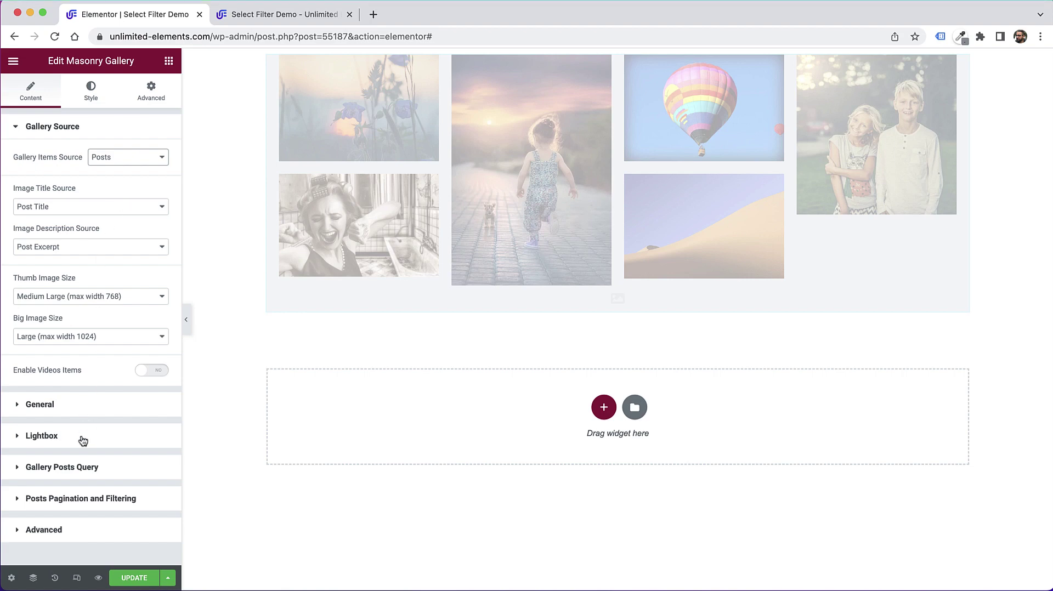
pyautogui.click(75, 468)
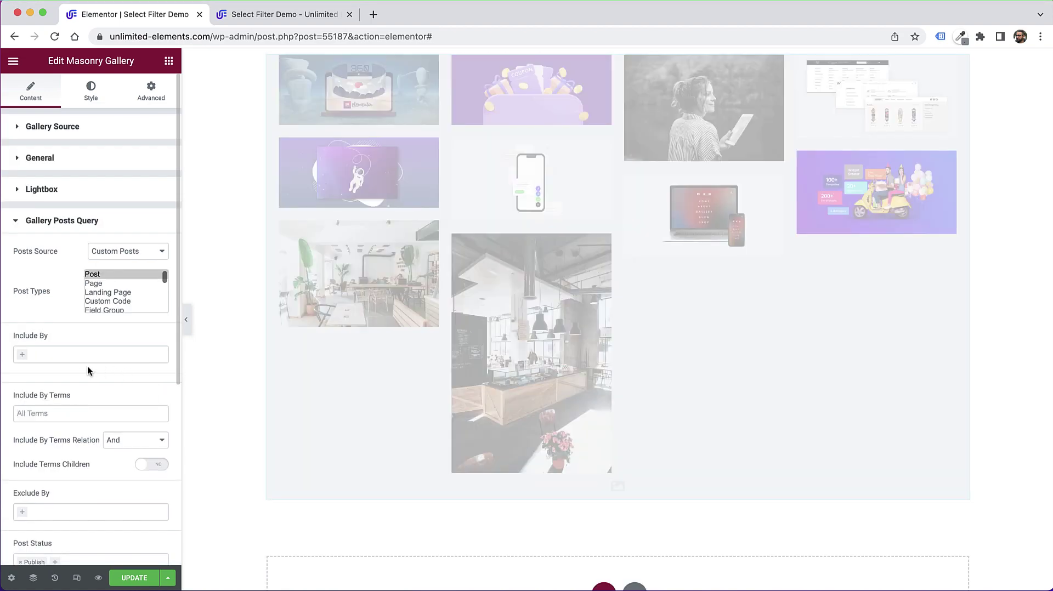
pyautogui.click(78, 356)
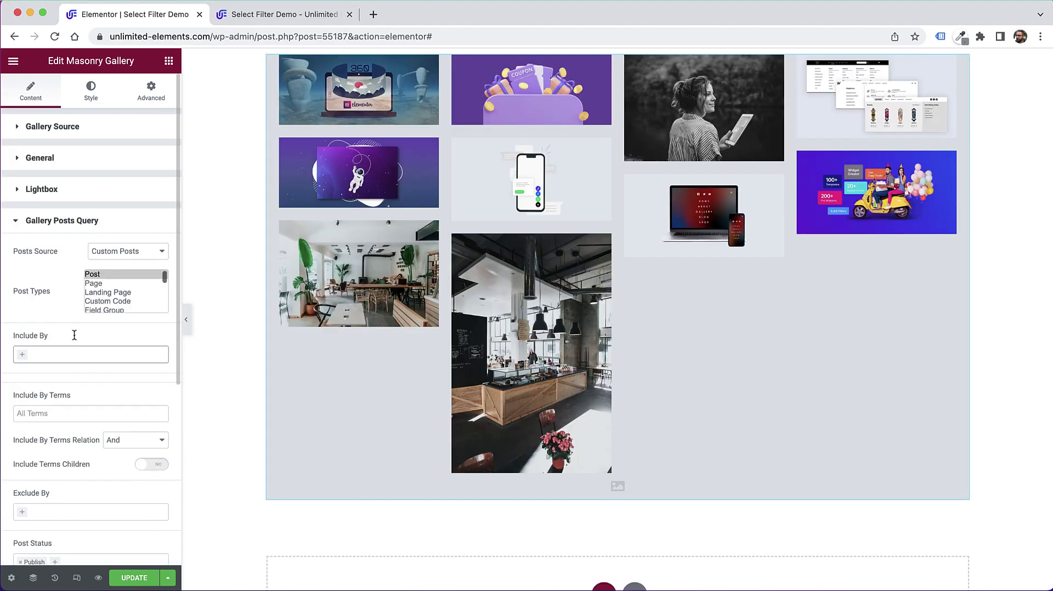
pyautogui.click(52, 413)
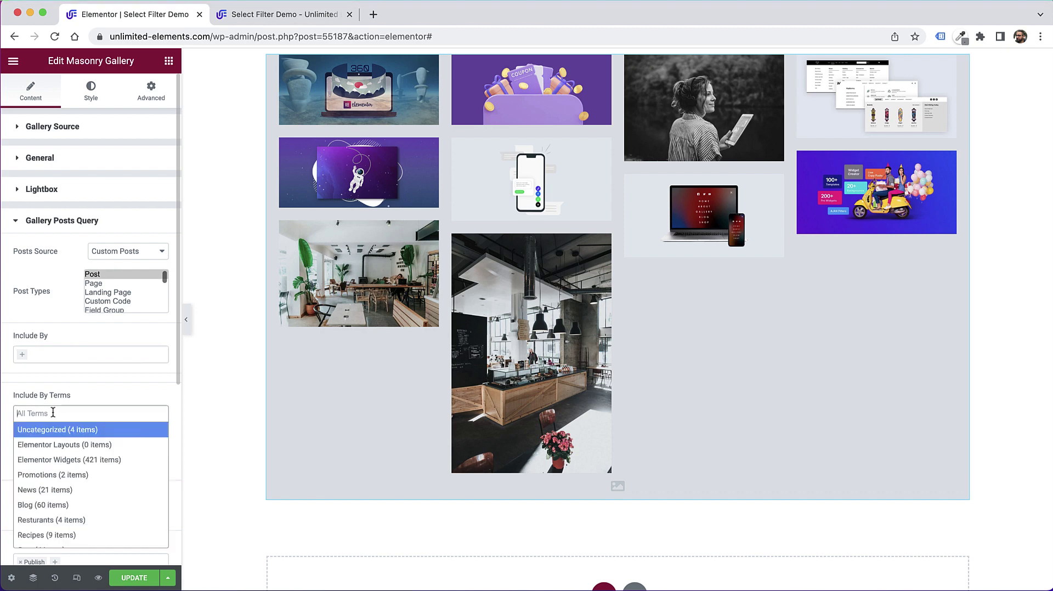
pyautogui.write('co')
pyautogui.press('Return')
pyautogui.write('de')
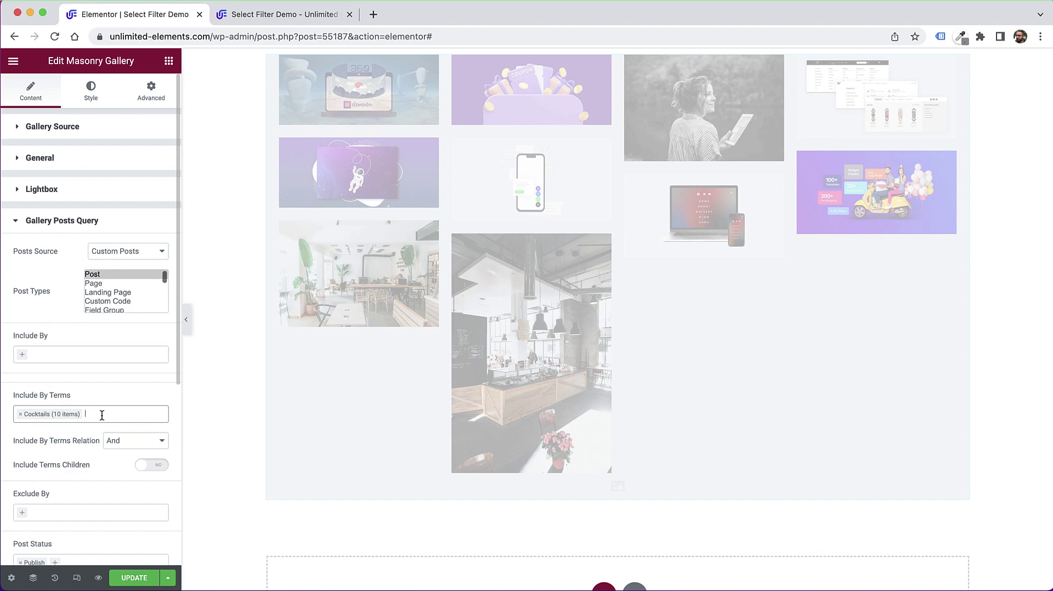
pyautogui.click(93, 430)
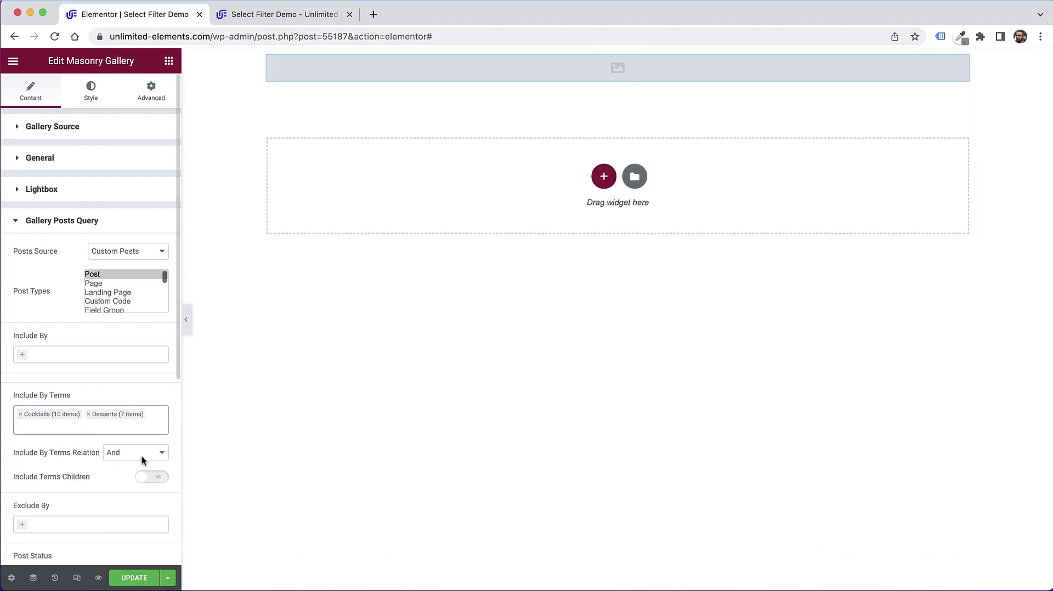
# Set the gallery's Include By Terms Relation to Or and open its Posts Pagination and Filtering settings
pyautogui.click(142, 456)
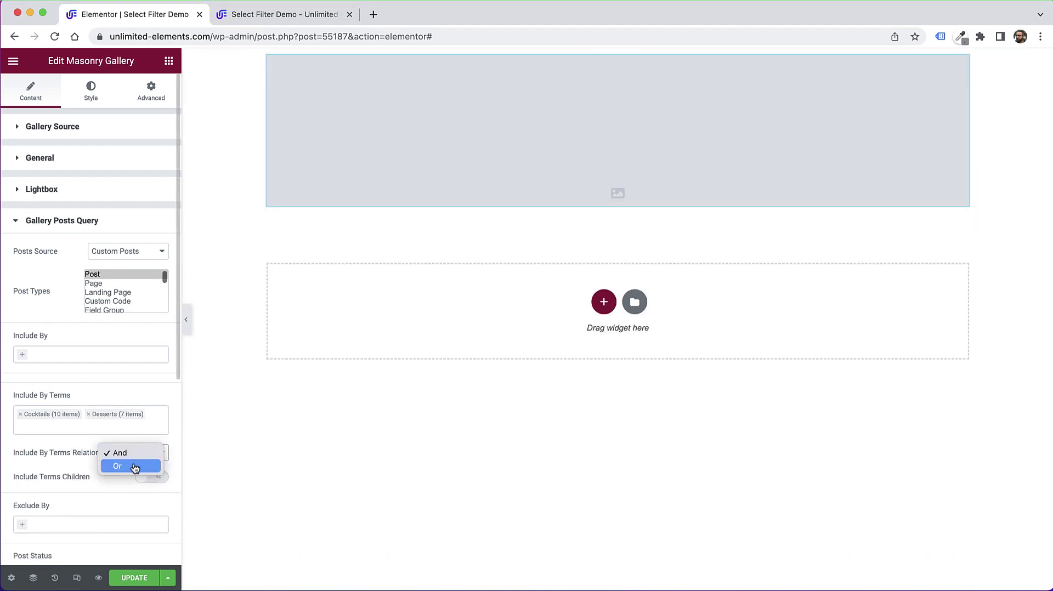
pyautogui.click(118, 466)
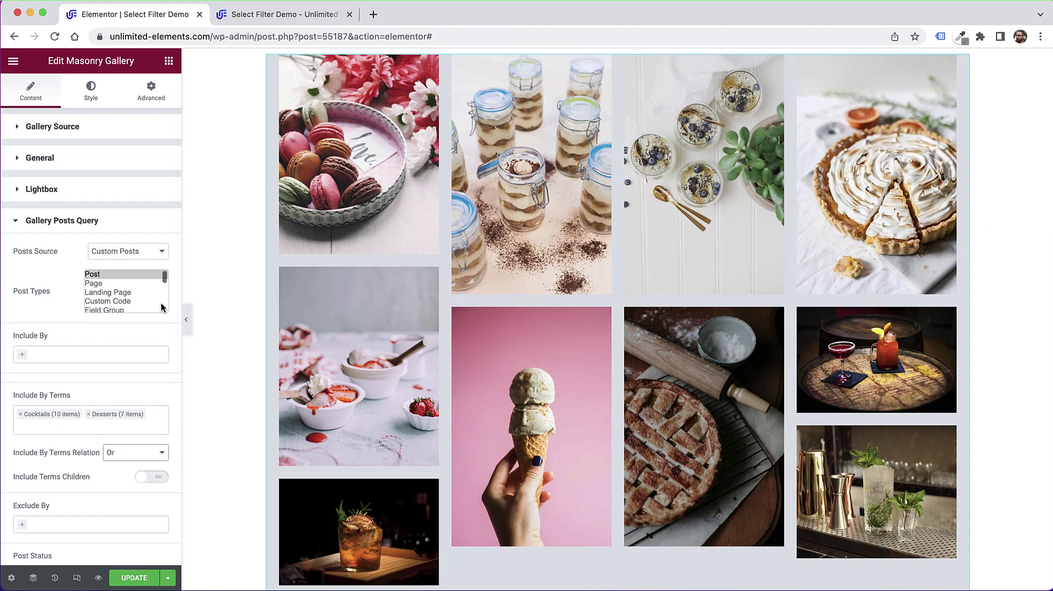
pyautogui.click(54, 229)
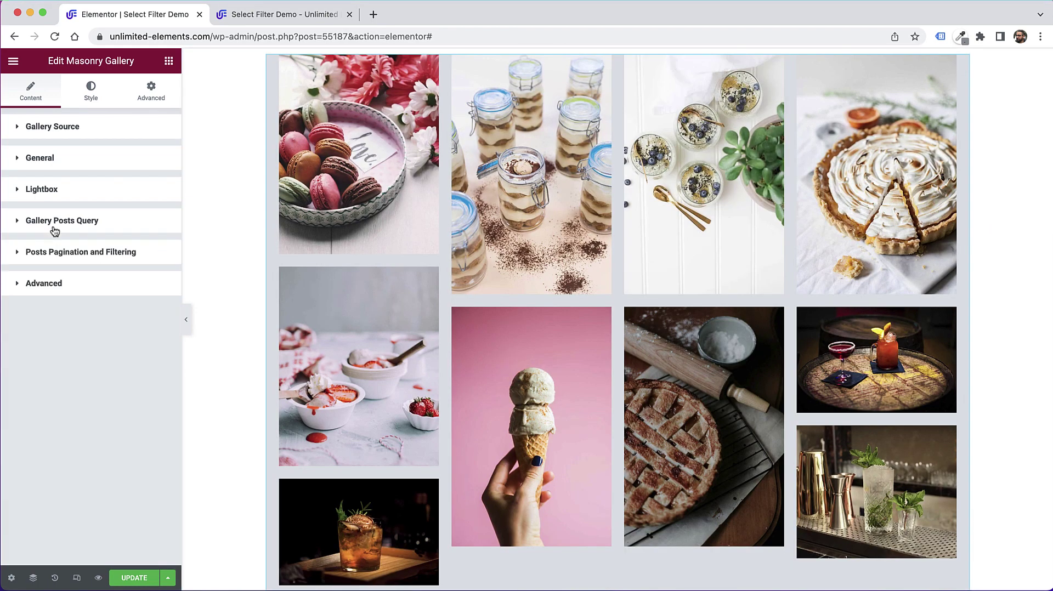
pyautogui.click(62, 252)
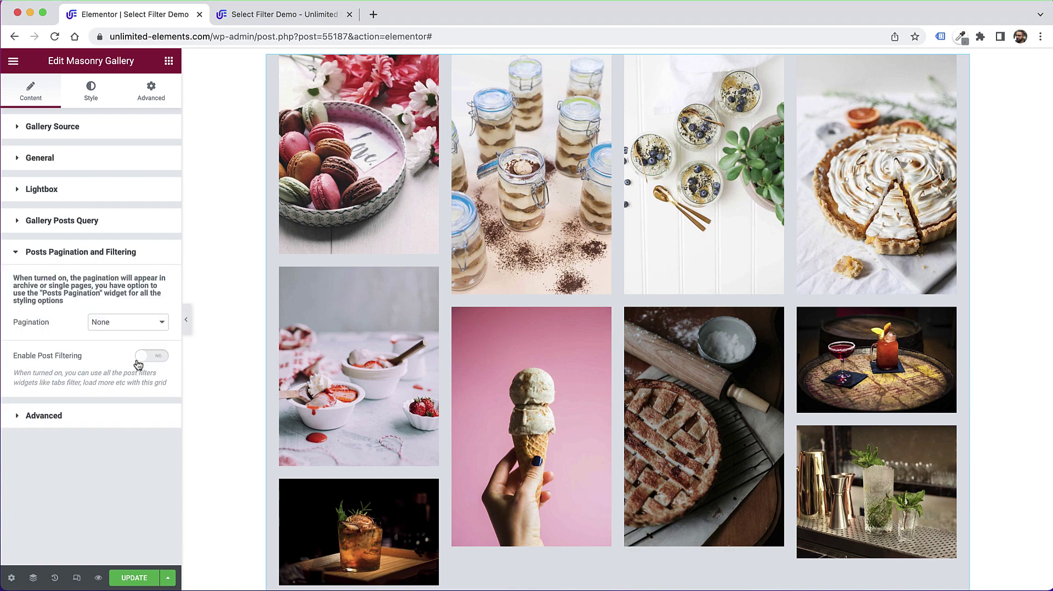
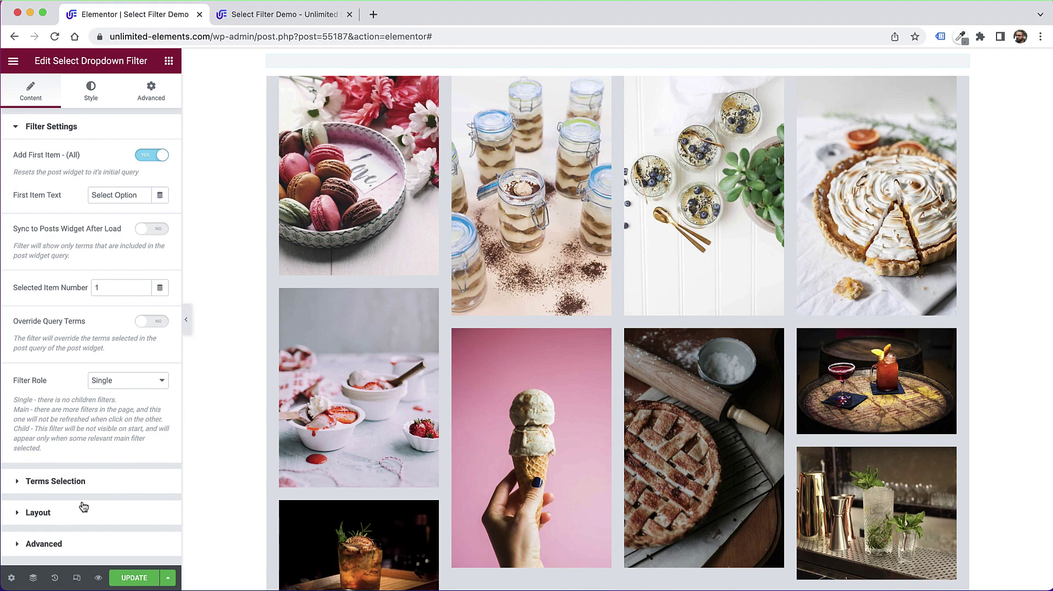
# Show the Select Dropdown Filter's label, set the filter layout to Inline, and justify it to Center
pyautogui.click(55, 512)
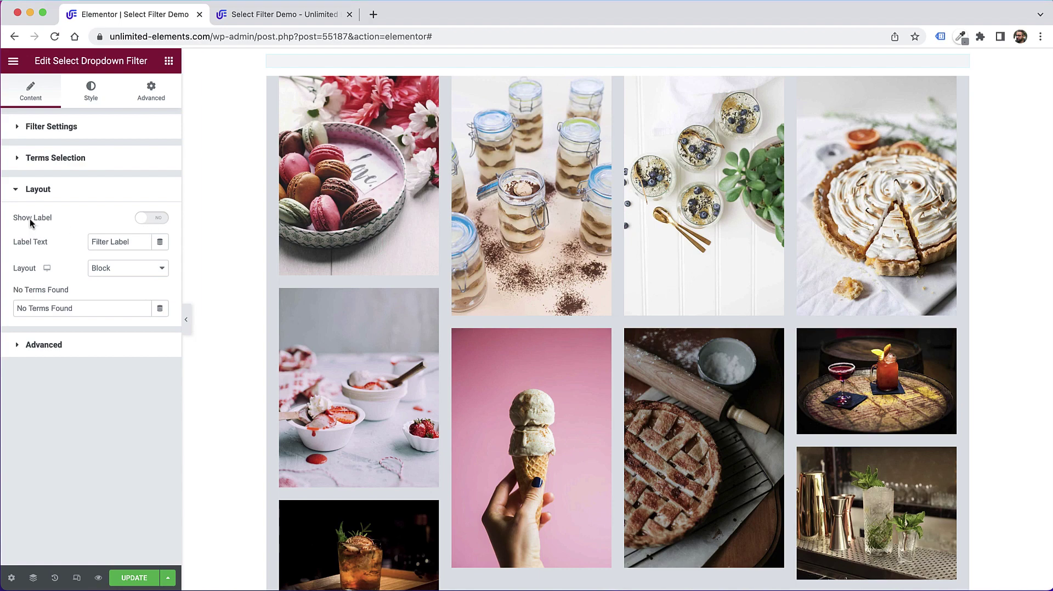
pyautogui.click(154, 219)
pyautogui.click(127, 270)
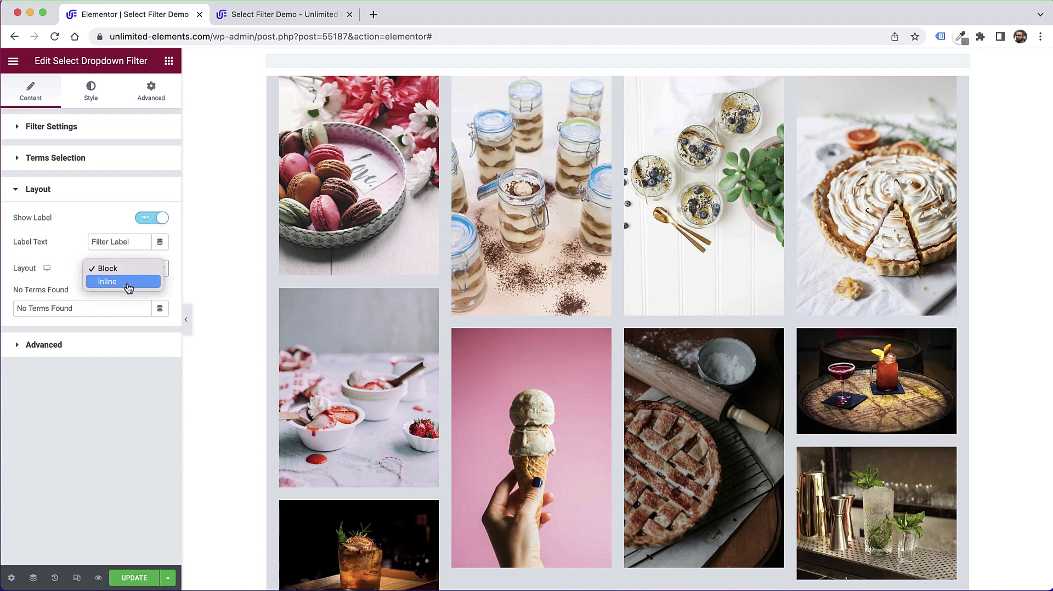
pyautogui.click(129, 282)
pyautogui.click(127, 333)
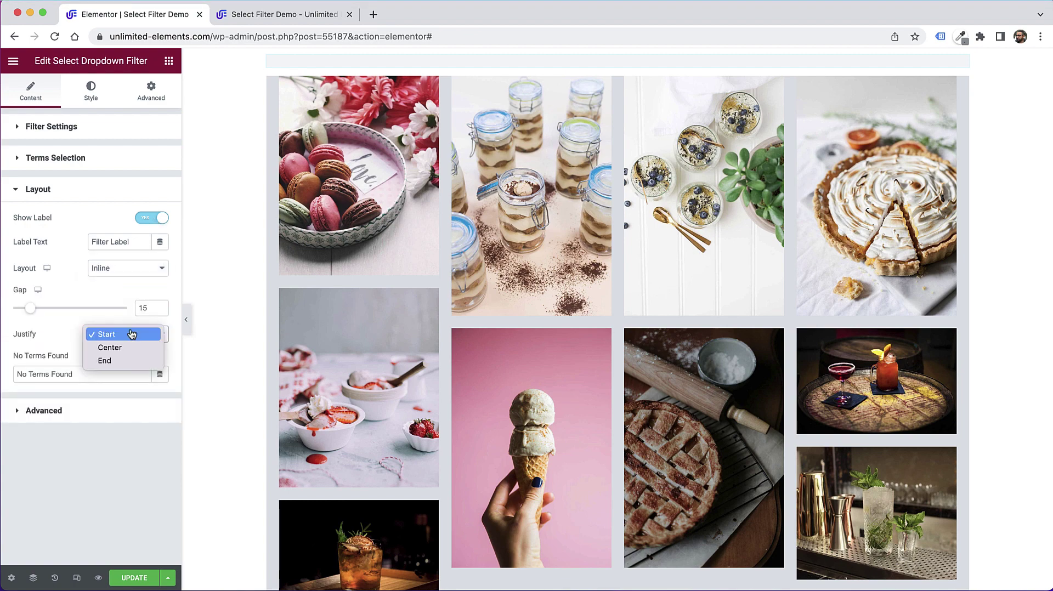
pyautogui.click(129, 345)
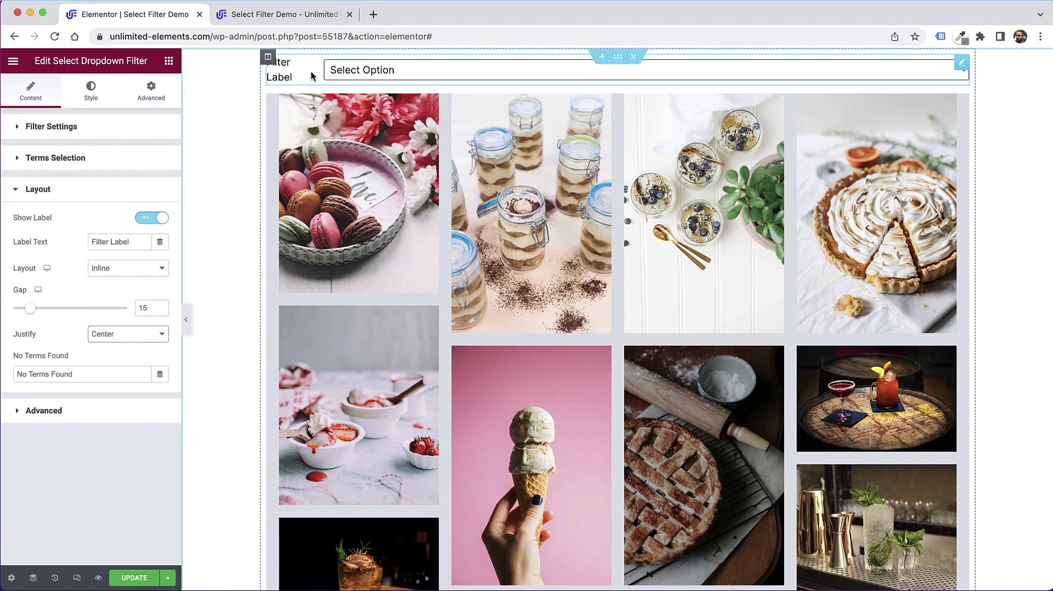
# Set the filter's Select Width to 200 px and try the dropdown on the canvas
pyautogui.click(95, 97)
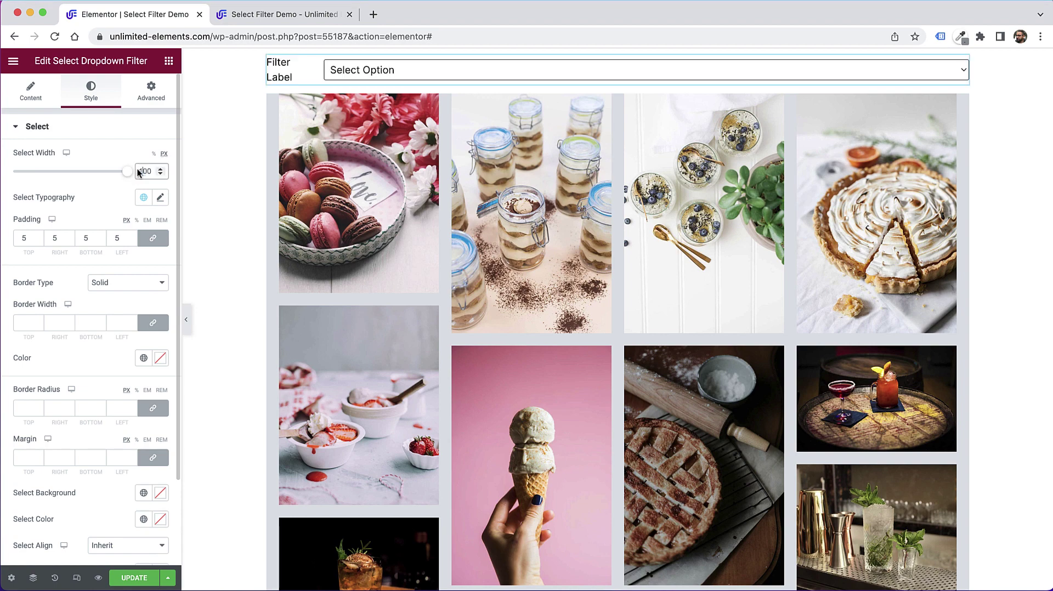
pyautogui.write('2')
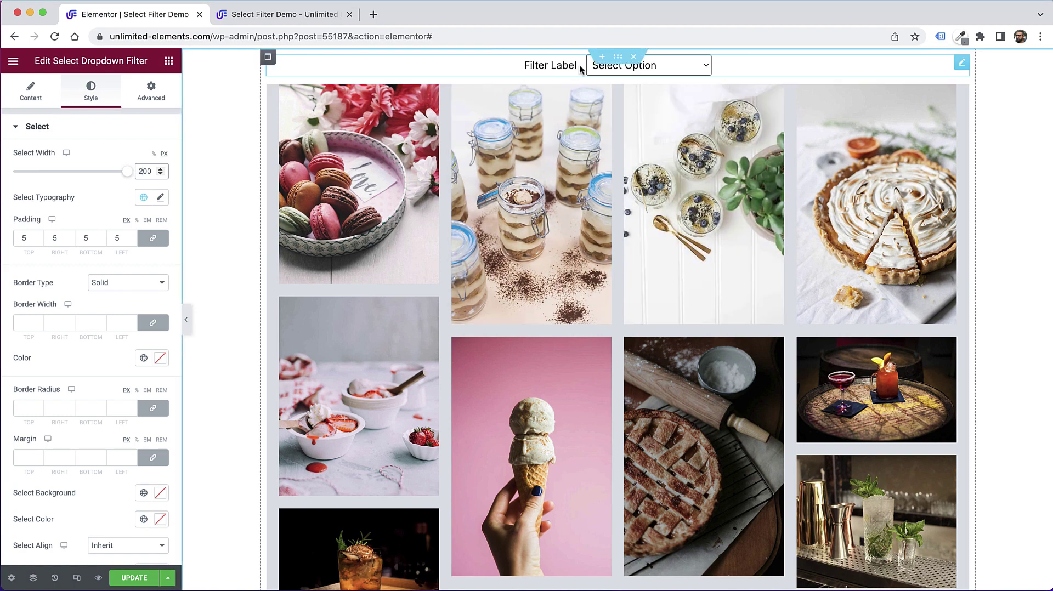
pyautogui.click(672, 66)
pyautogui.click(672, 67)
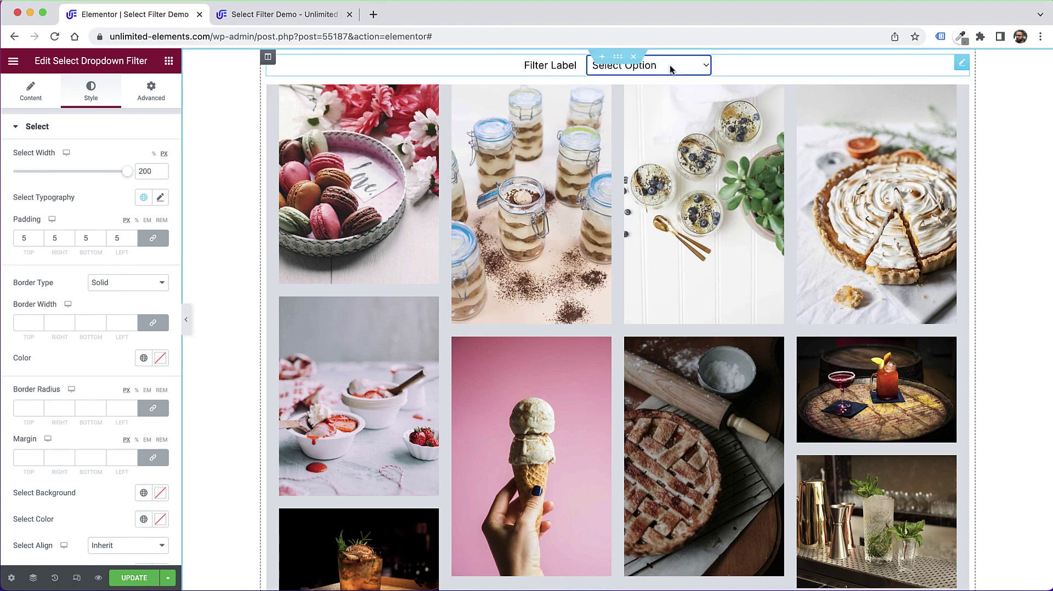
# Set Include By to Specific Terms in the filter's Terms Selection settings
pyautogui.click(31, 90)
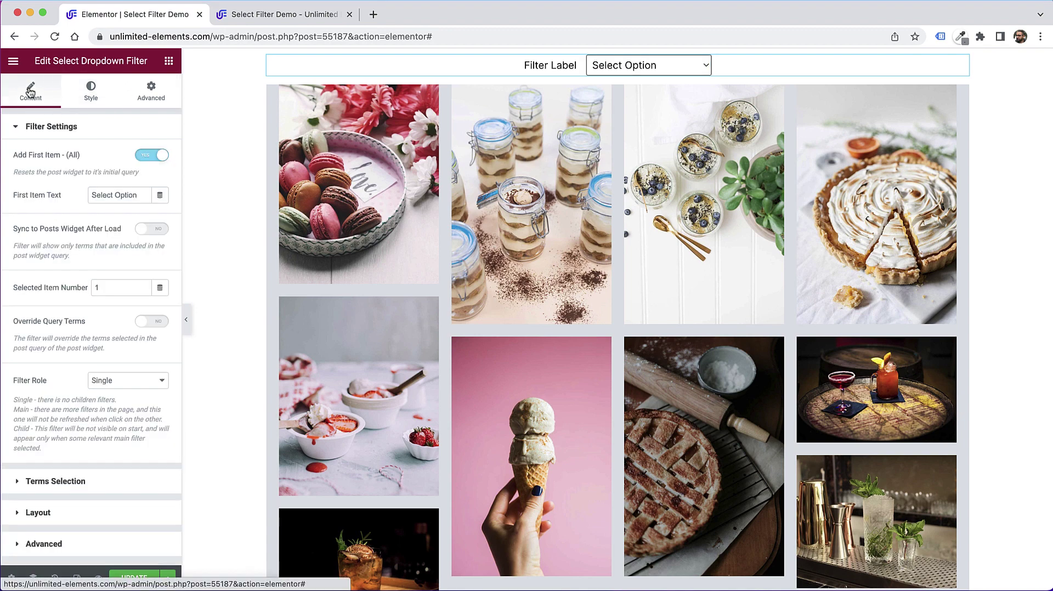
pyautogui.click(50, 129)
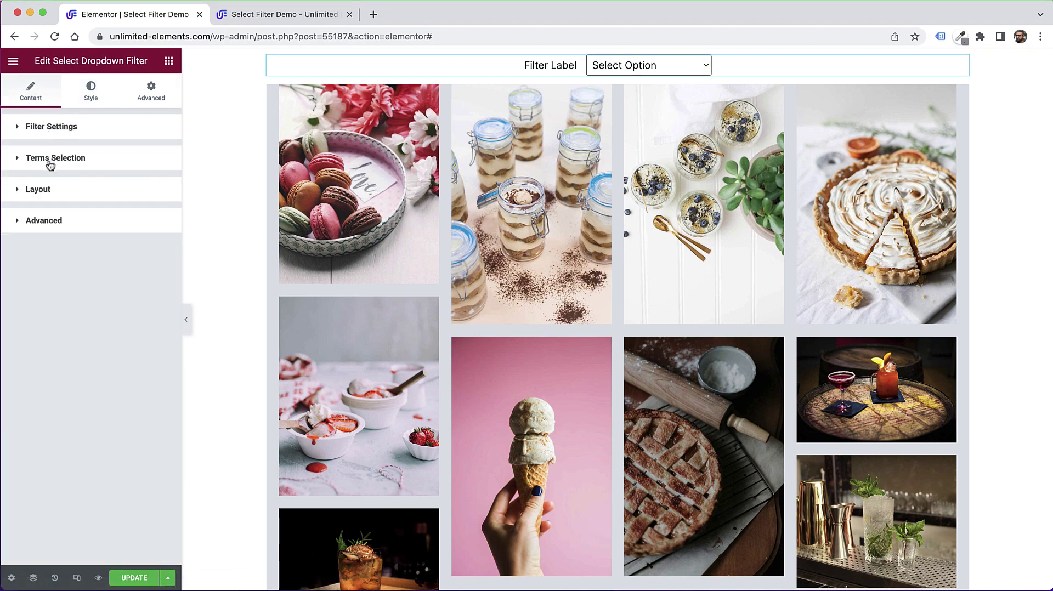
pyautogui.click(50, 159)
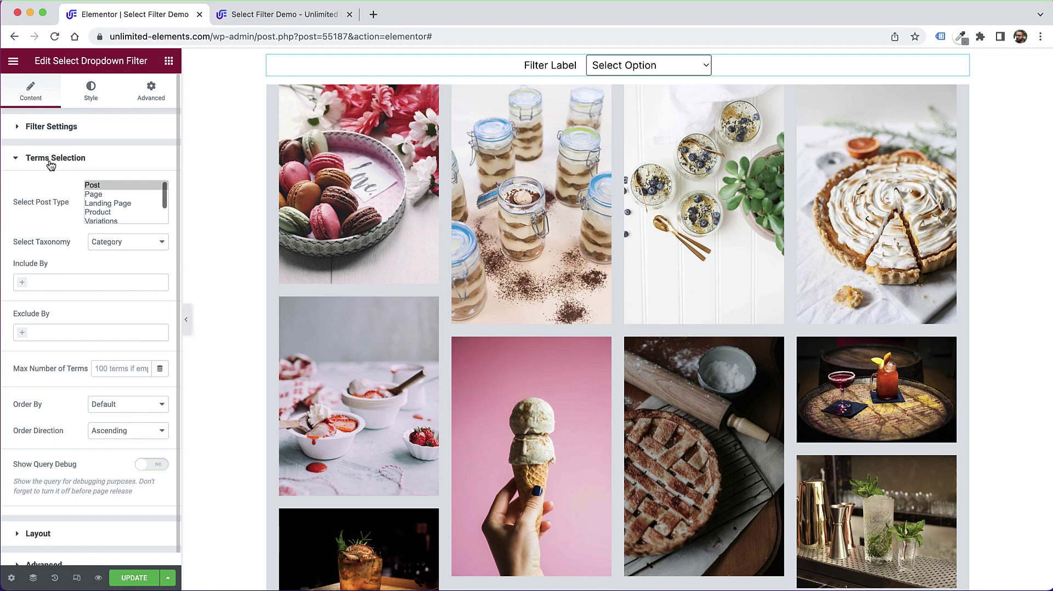
pyautogui.click(72, 282)
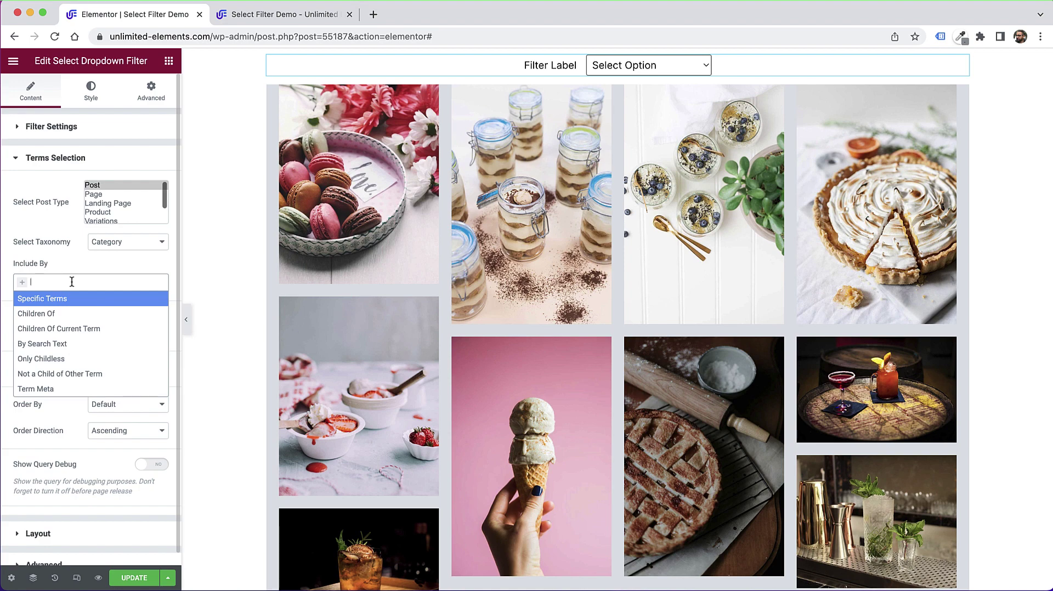
pyautogui.click(59, 299)
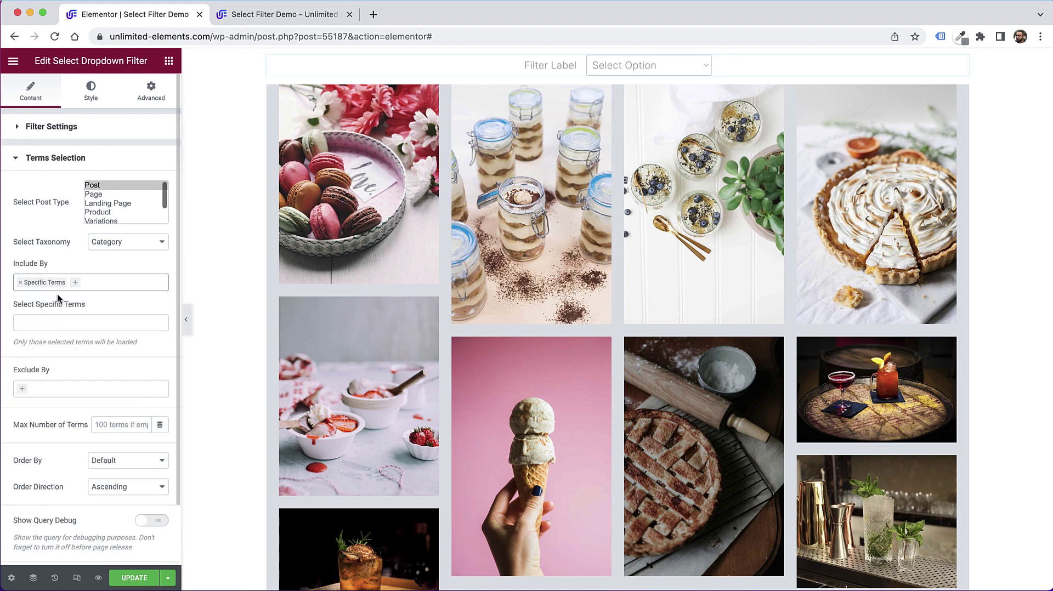
# Choose Cocktails and Desserts as the filter's specific terms and update the page
pyautogui.click(51, 321)
pyautogui.write('co')
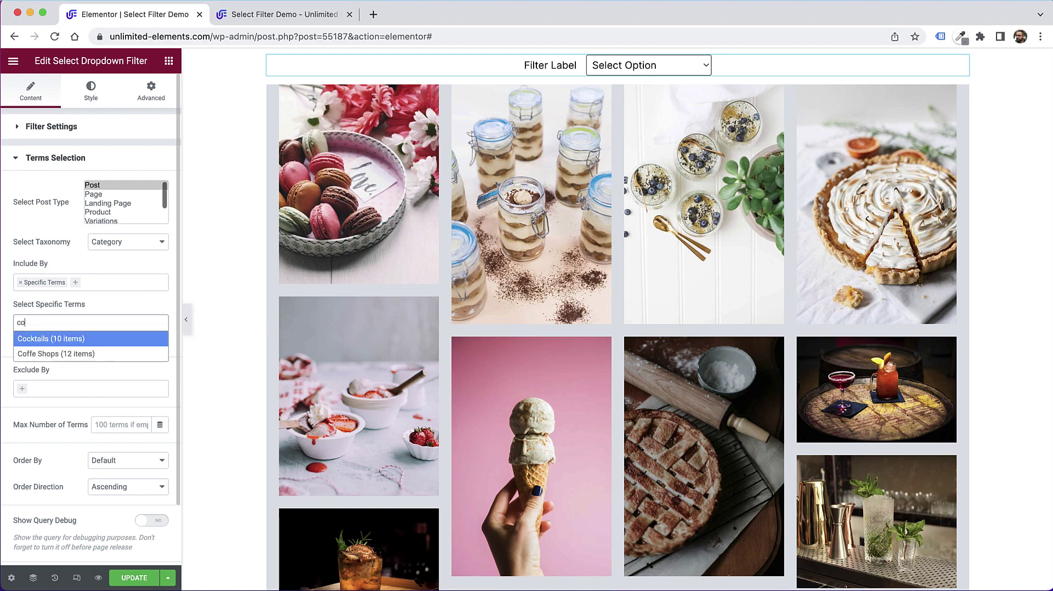
pyautogui.click(61, 339)
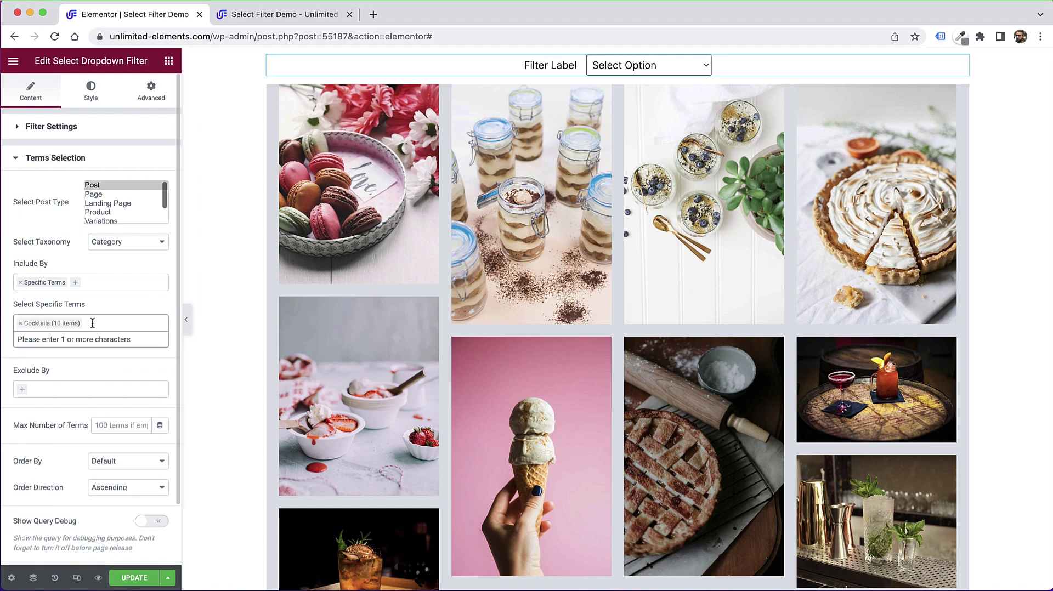
pyautogui.write('des')
pyautogui.click(88, 339)
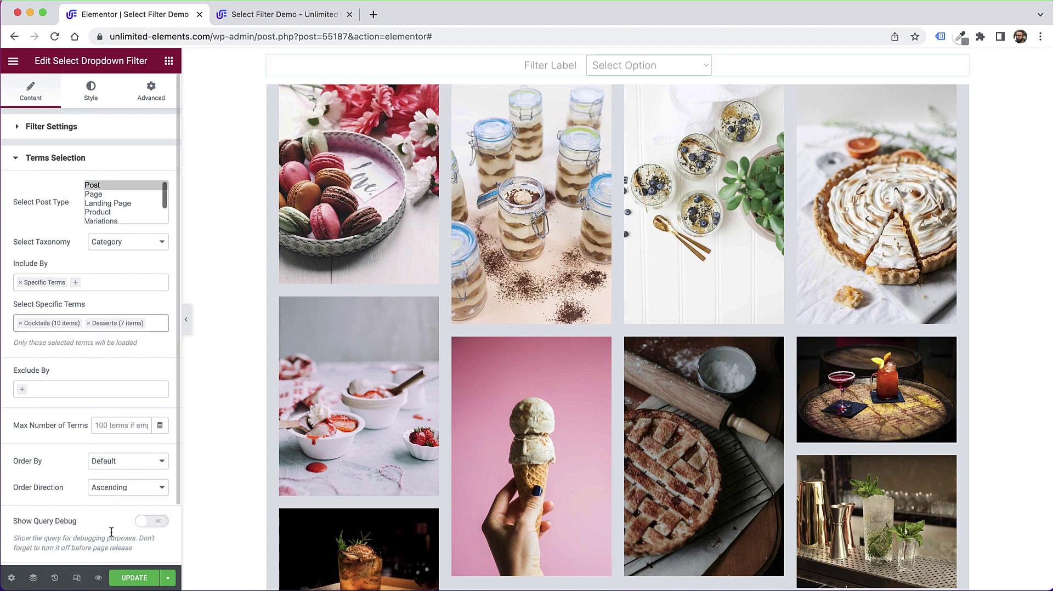
pyautogui.click(132, 578)
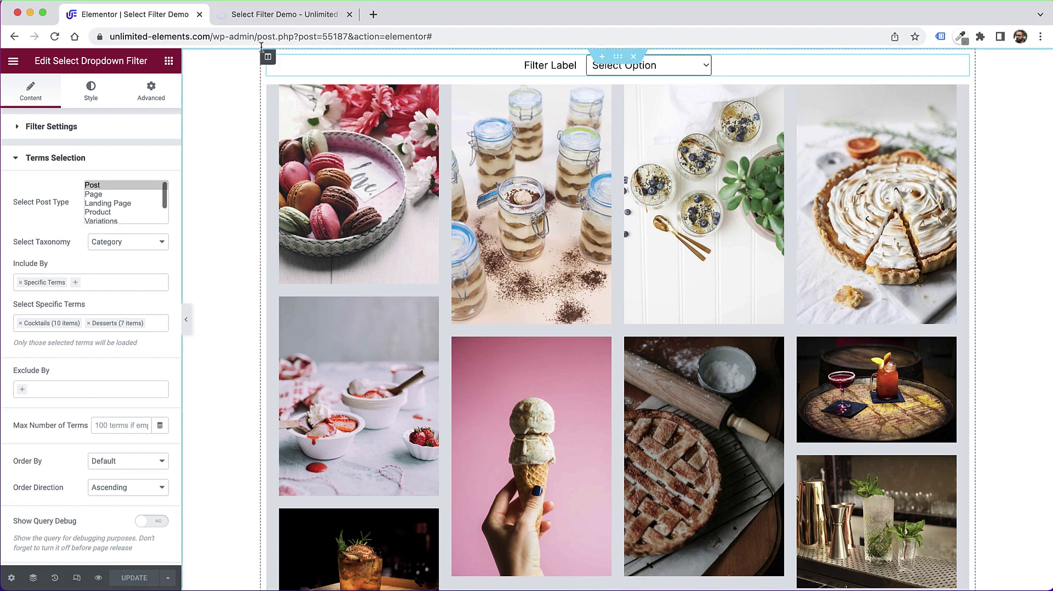
# Switch to the page preview, filter the gallery by Cocktails, and browse a few images in the lightbox before closing it
pyautogui.click(249, 17)
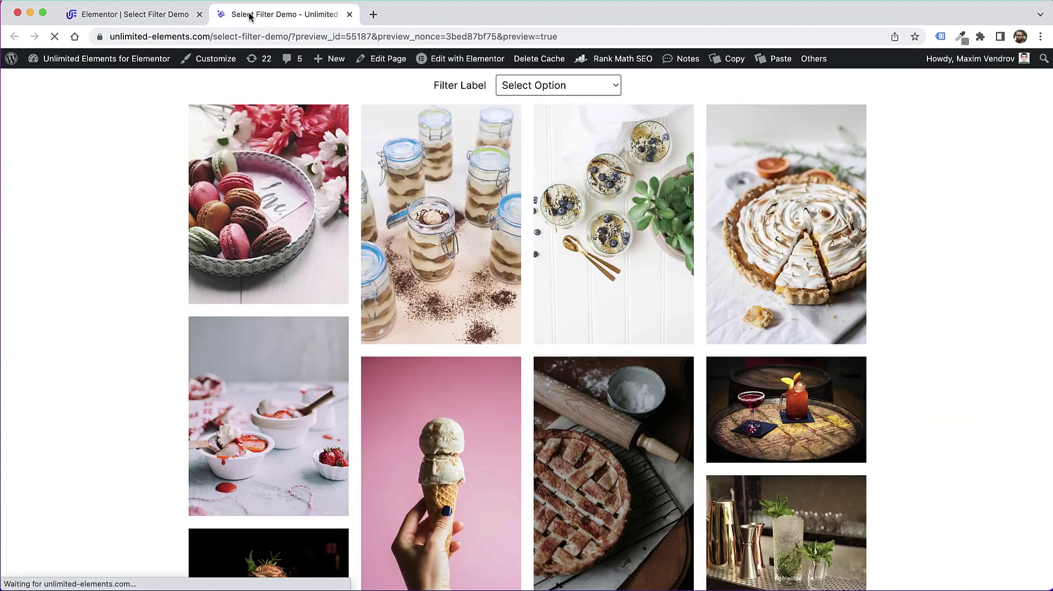
pyautogui.click(545, 87)
pyautogui.click(541, 103)
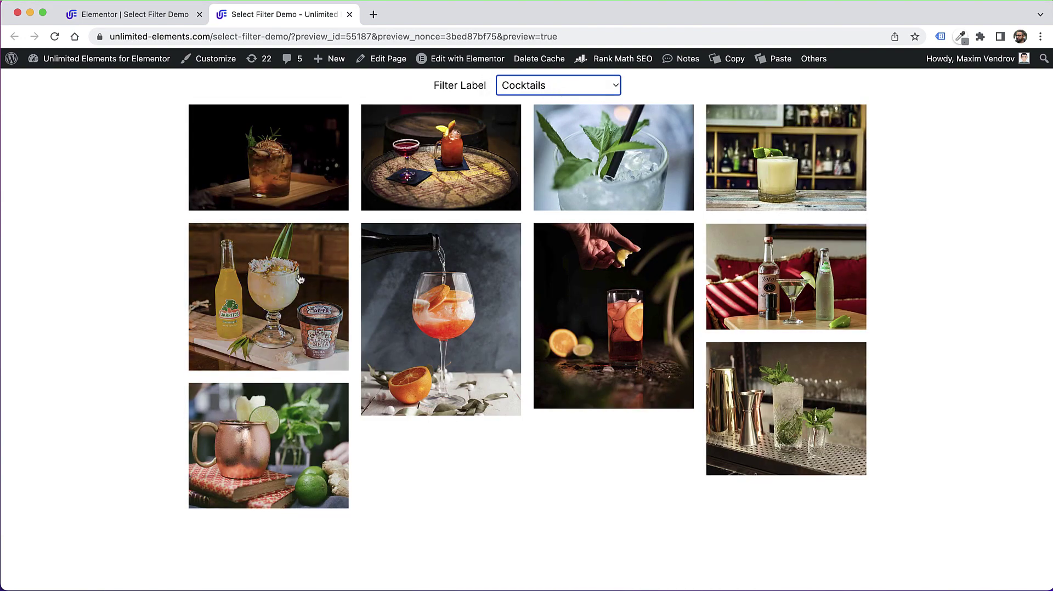
pyautogui.click(433, 284)
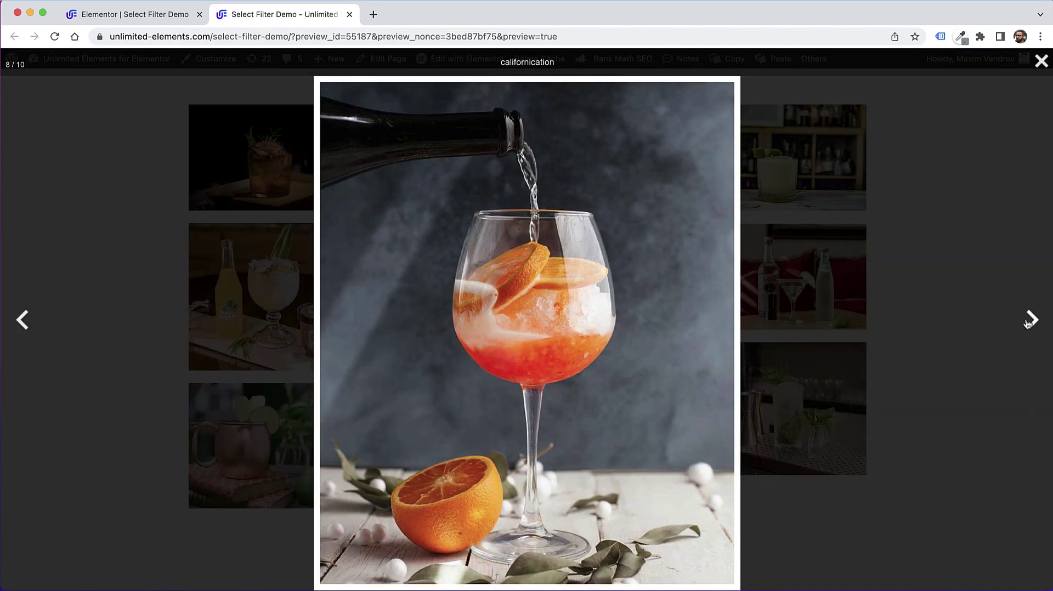
pyautogui.click(1029, 322)
pyautogui.click(1029, 321)
pyautogui.click(883, 130)
# Change the preview's filter to Desserts, view the macaroons, rice pudding and ice cream images in the lightbox, and close it
pyautogui.click(554, 85)
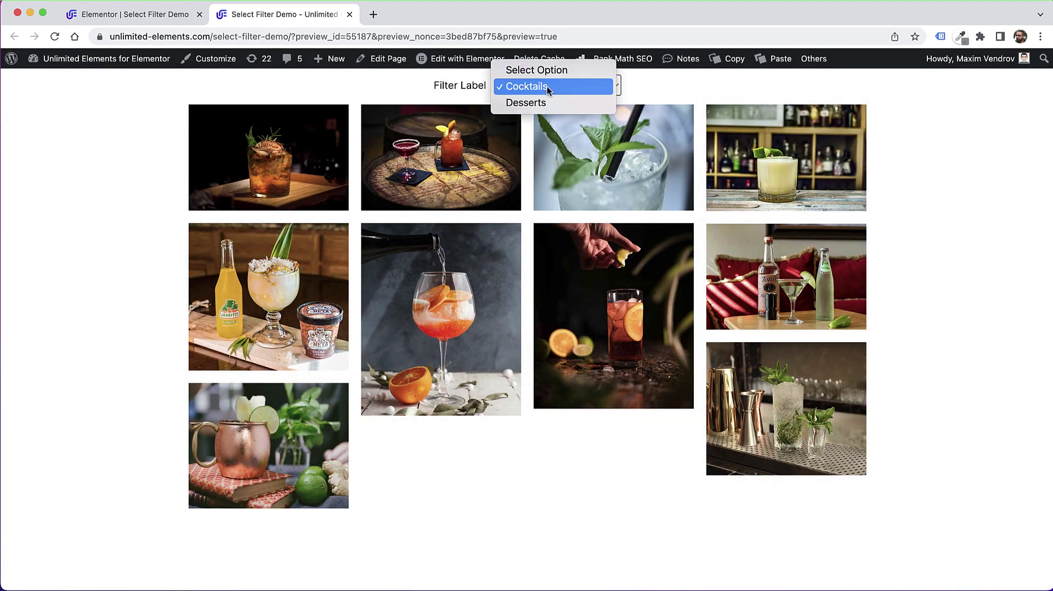
pyautogui.click(539, 104)
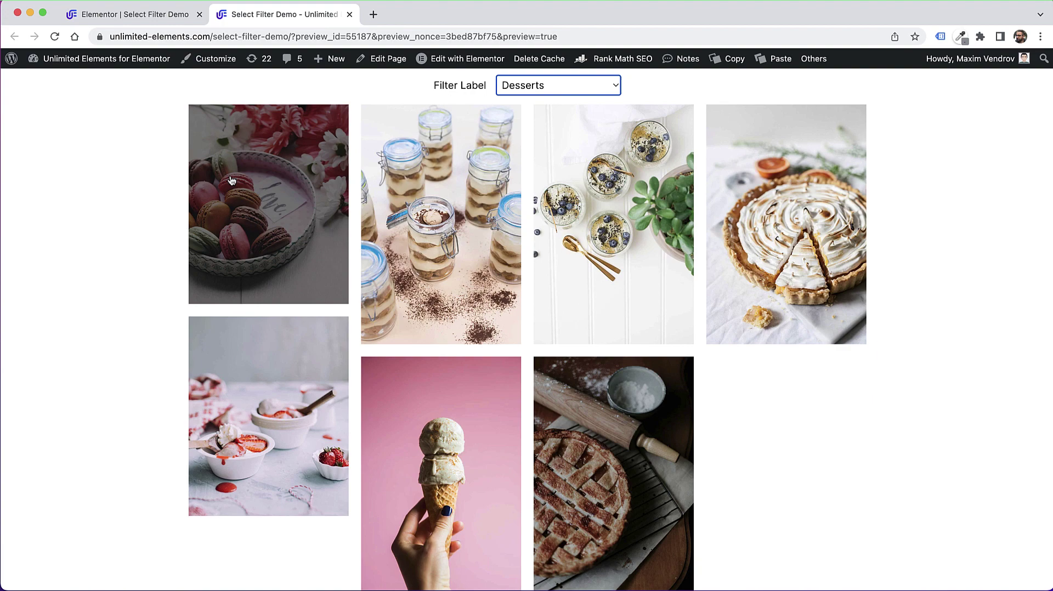
pyautogui.click(234, 234)
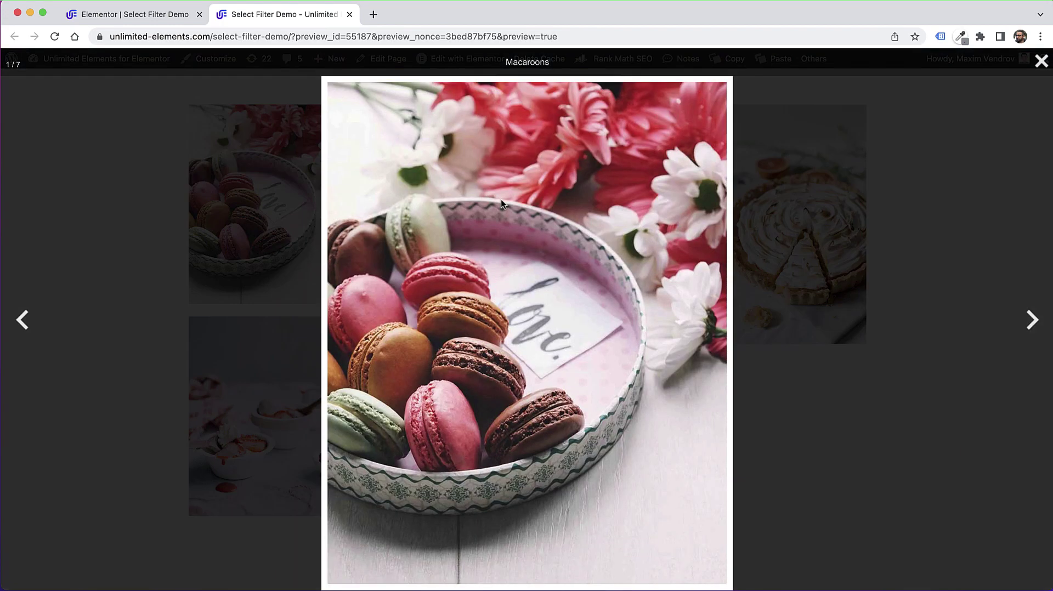
pyautogui.click(882, 232)
pyautogui.click(658, 324)
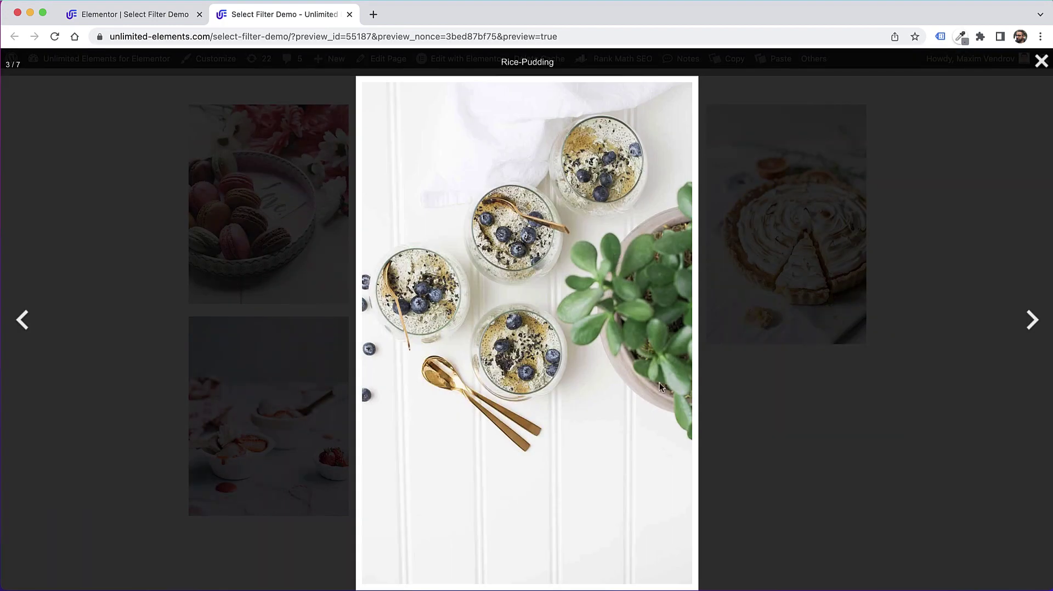
pyautogui.click(853, 390)
pyautogui.click(419, 427)
pyautogui.click(264, 385)
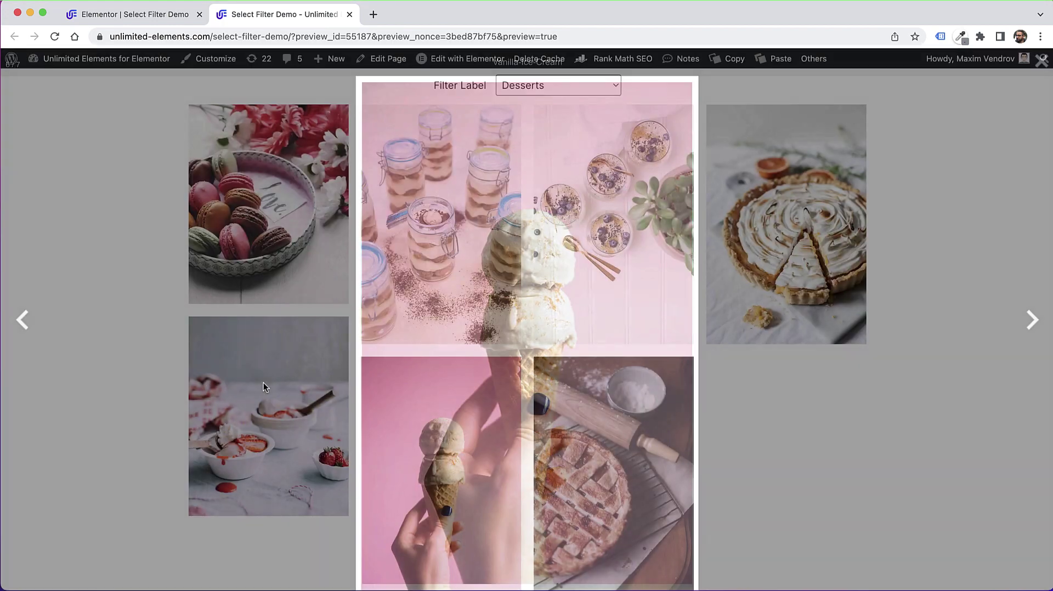